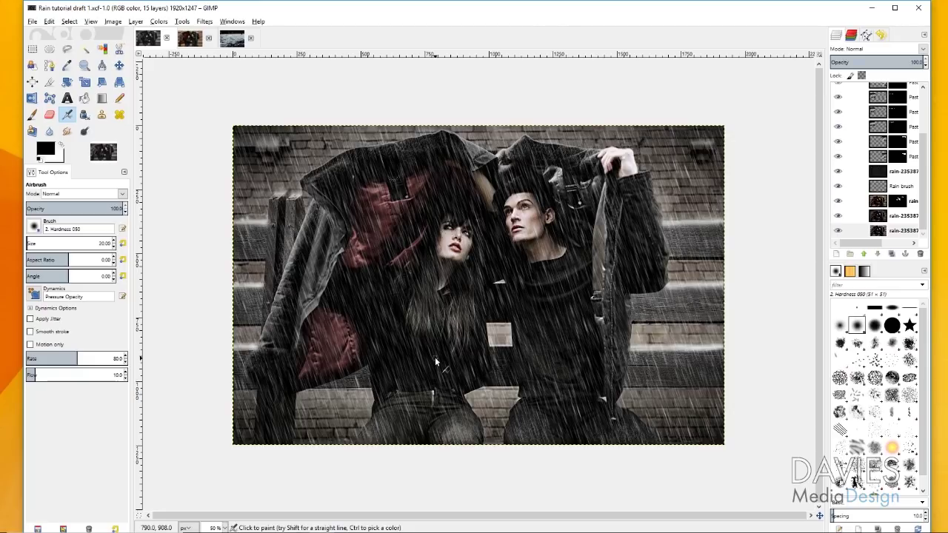
- Switch to the browser and review the GIMP course, the two Pixabay rain photos, the Rain Brush and the G'MIC download page
click(330, 493)
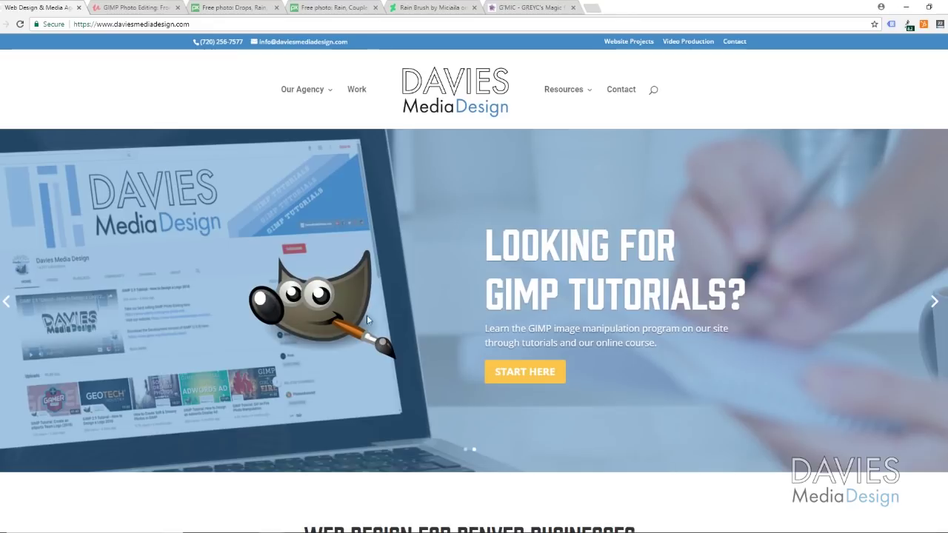
key(ctrl+Tab)
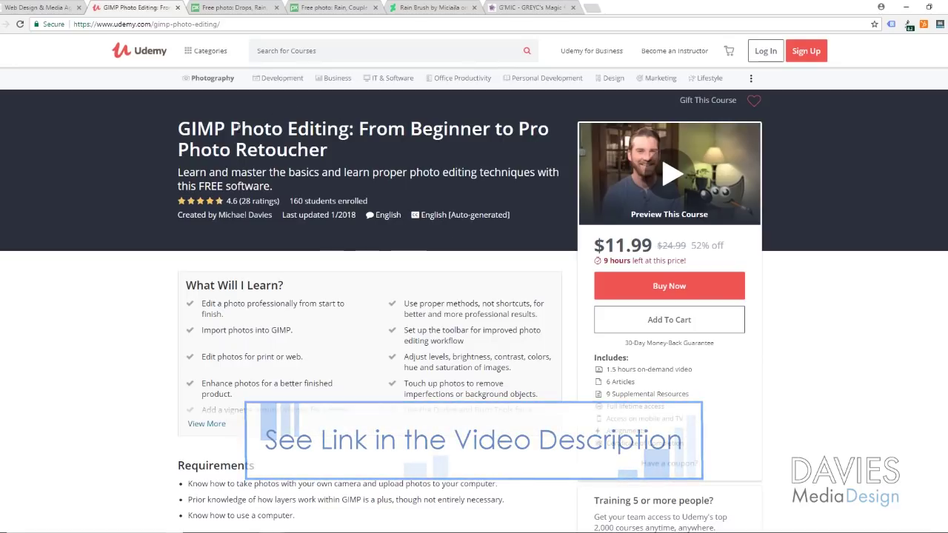
click(234, 7)
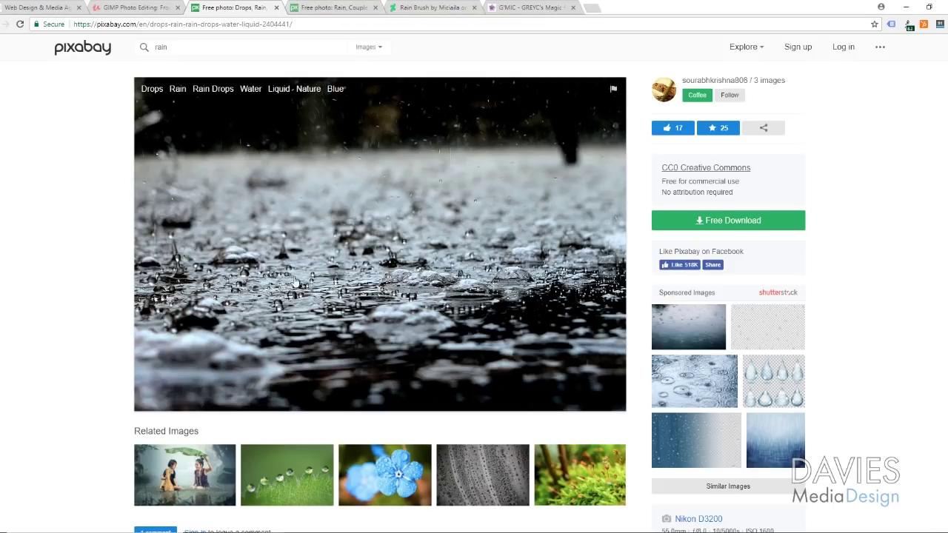
click(333, 7)
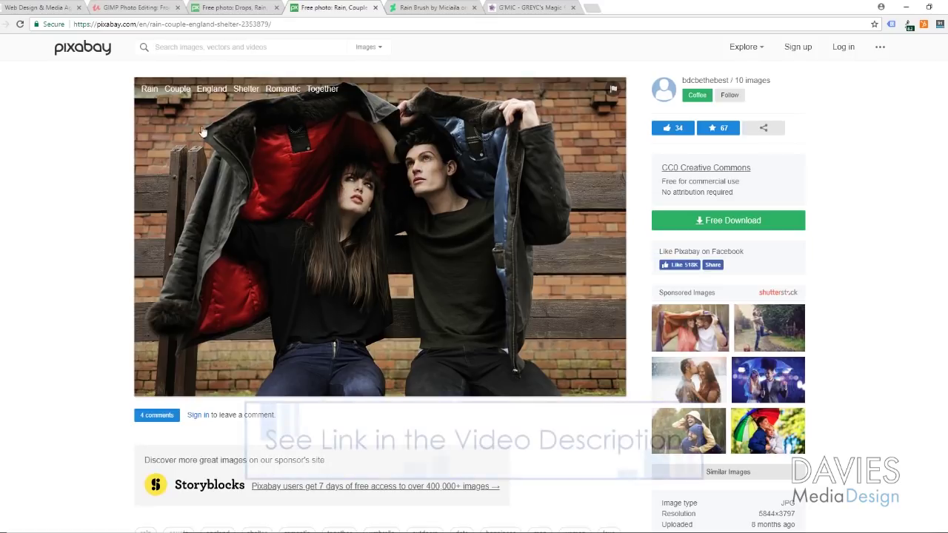
click(437, 7)
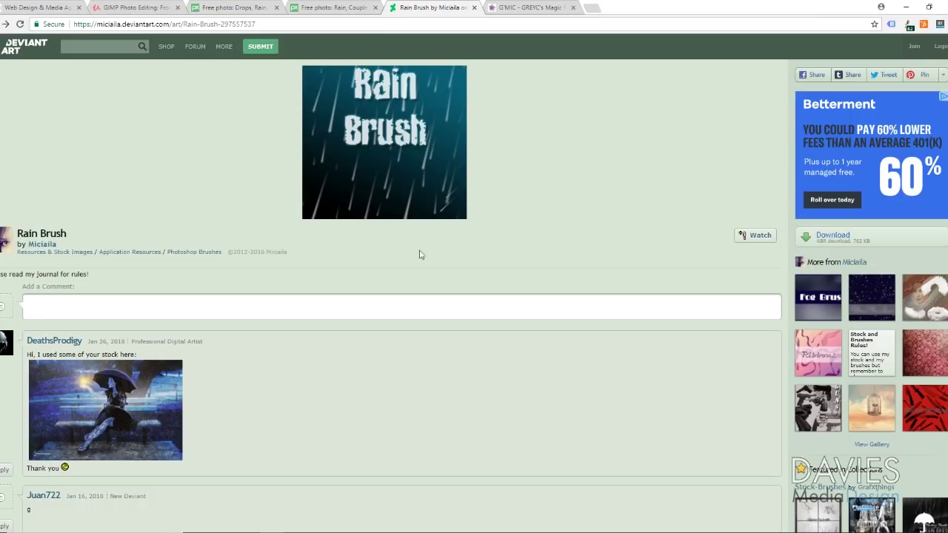
click(523, 6)
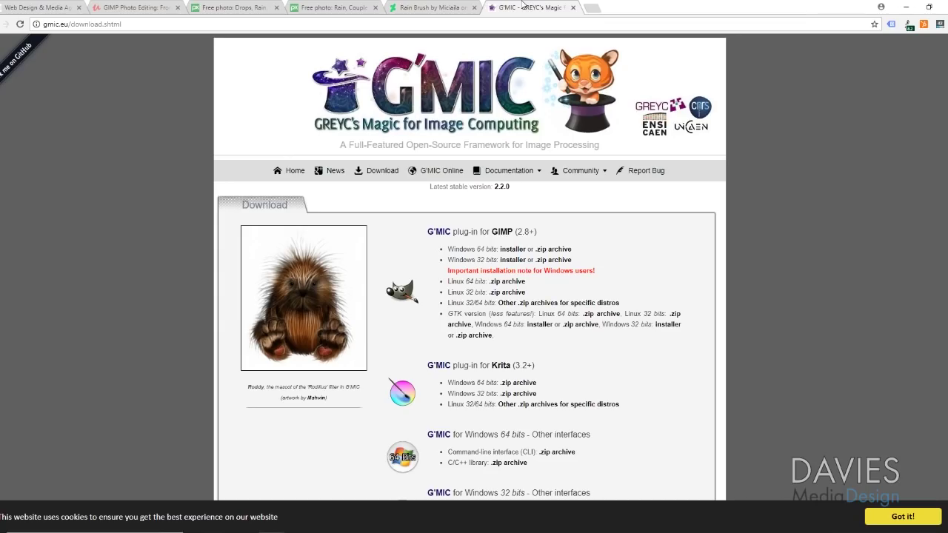
mouse_move(557, 175)
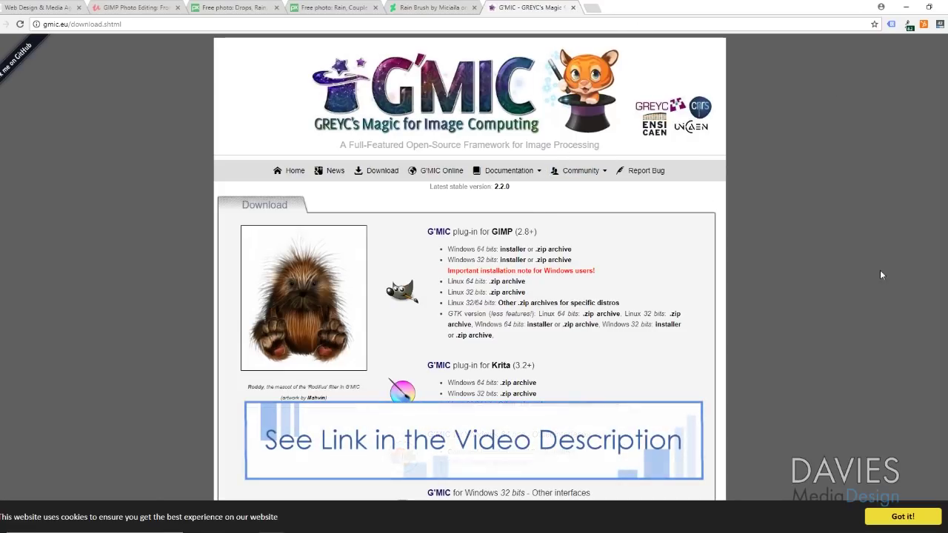
click(906, 8)
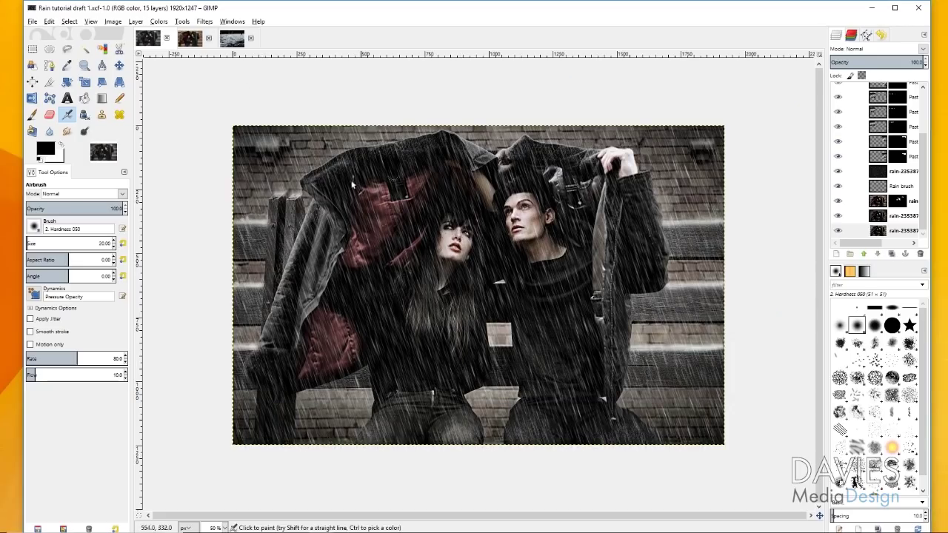
- Compare the original couple photo with the finished rain draft, ending on the original image
click(190, 39)
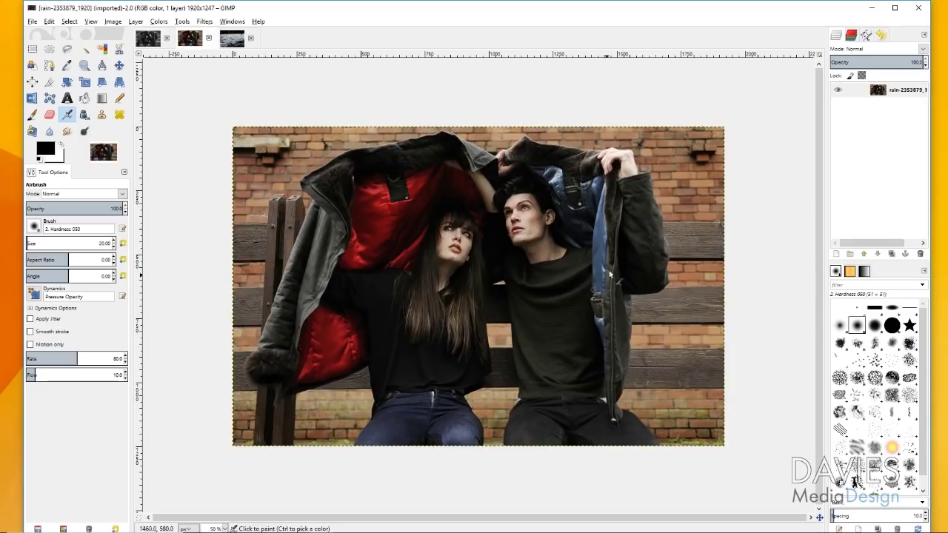
click(33, 22)
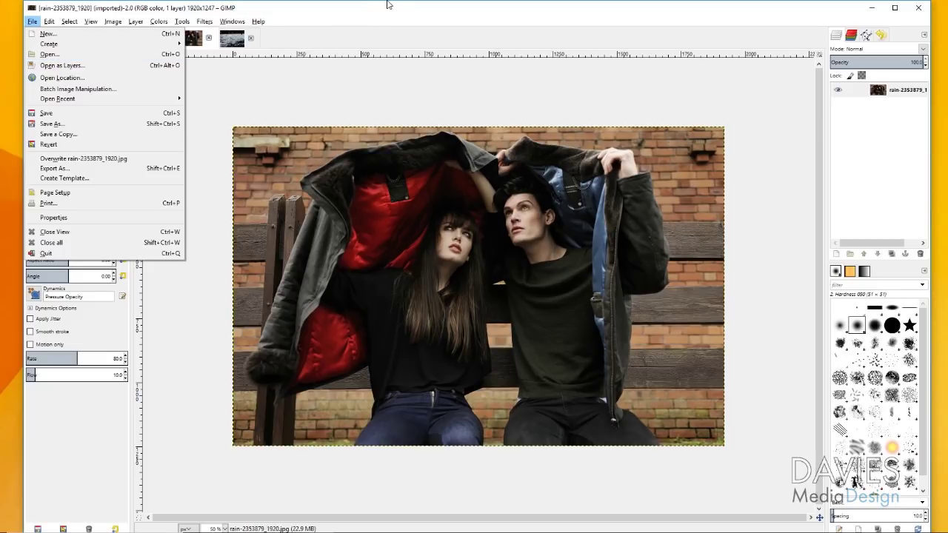
key(Escape)
click(118, 66)
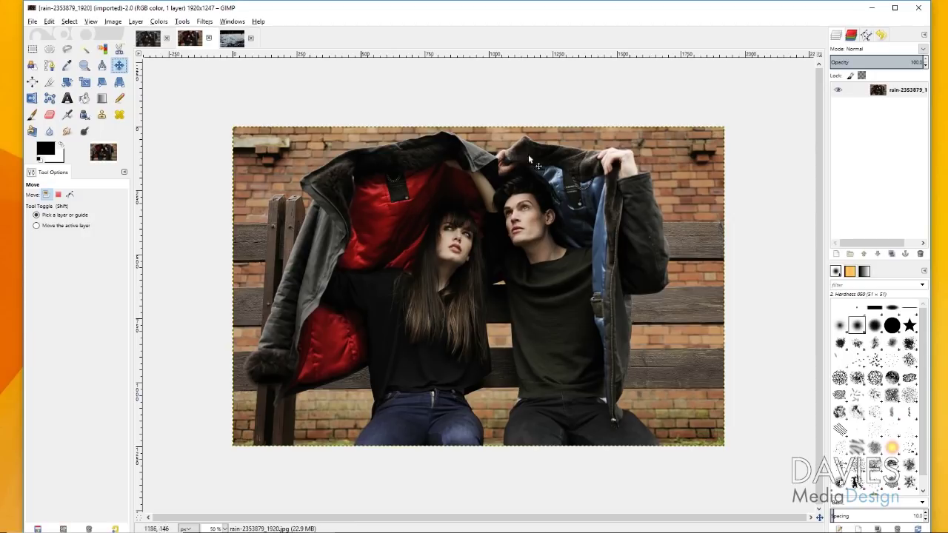
click(148, 38)
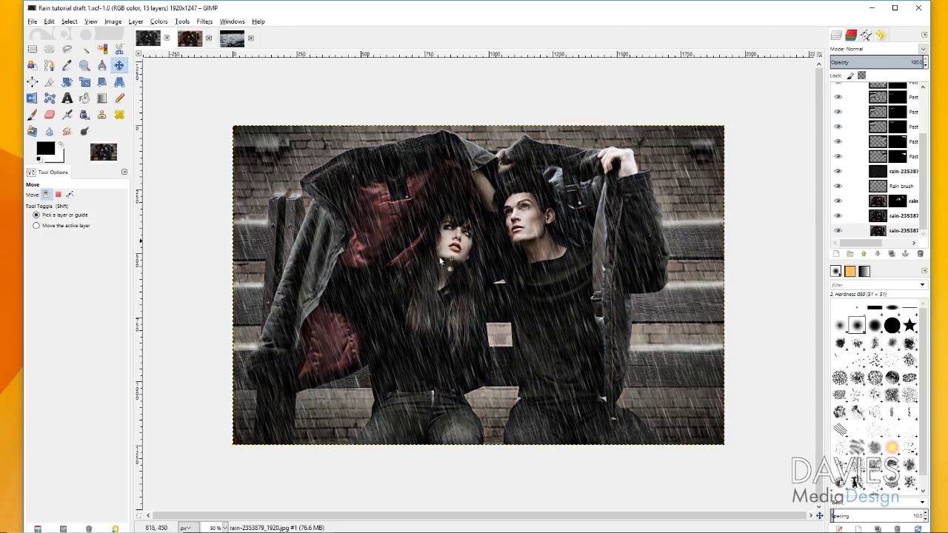
click(186, 41)
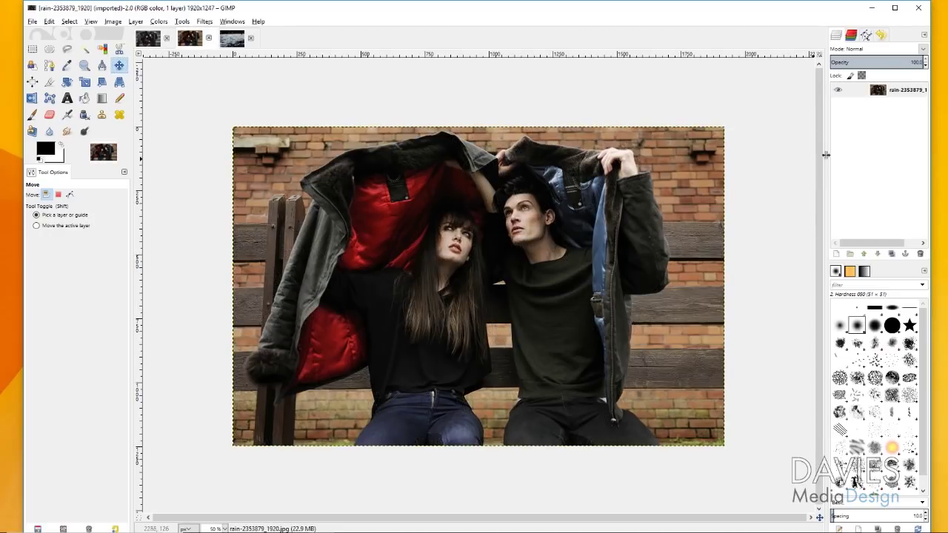
- Duplicate the couple photo layer and rename the lower layer "rain original"
click(878, 90)
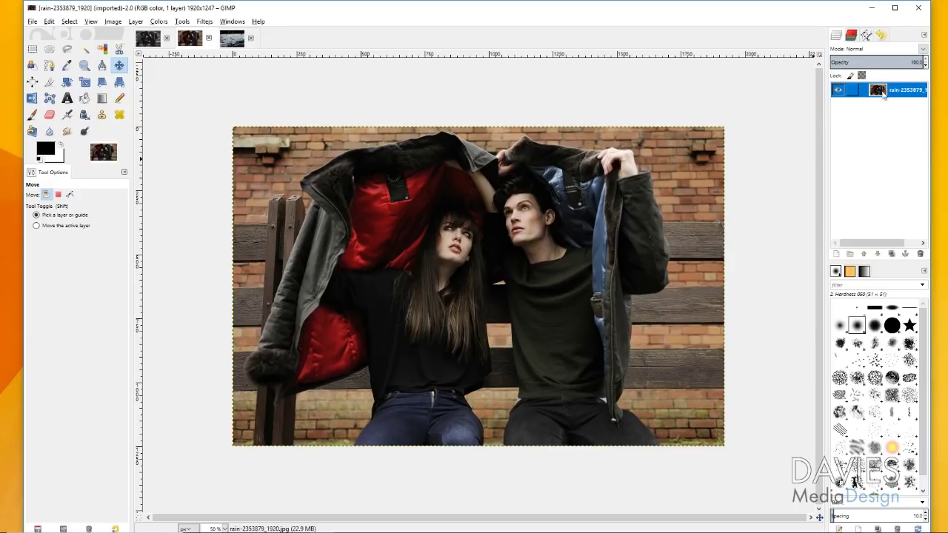
click(893, 255)
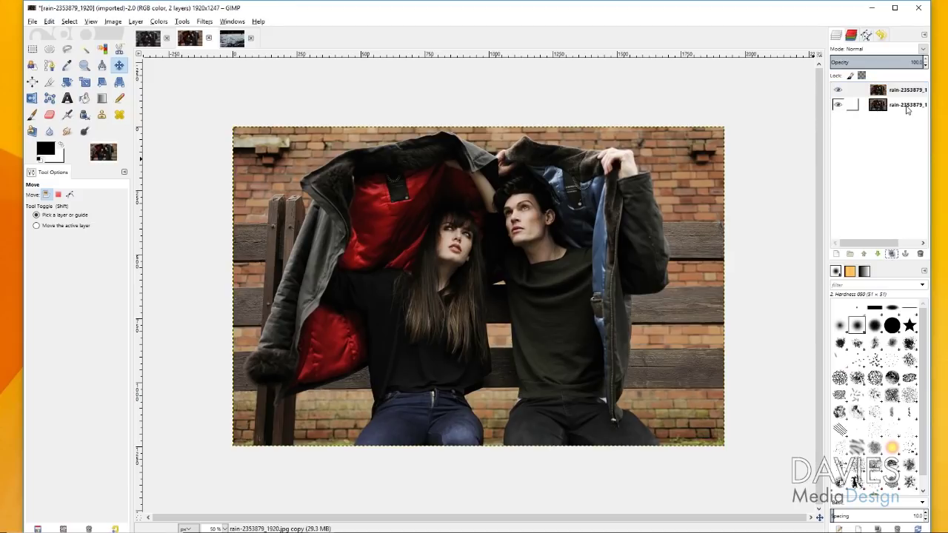
double_click(906, 106)
text(rain original)
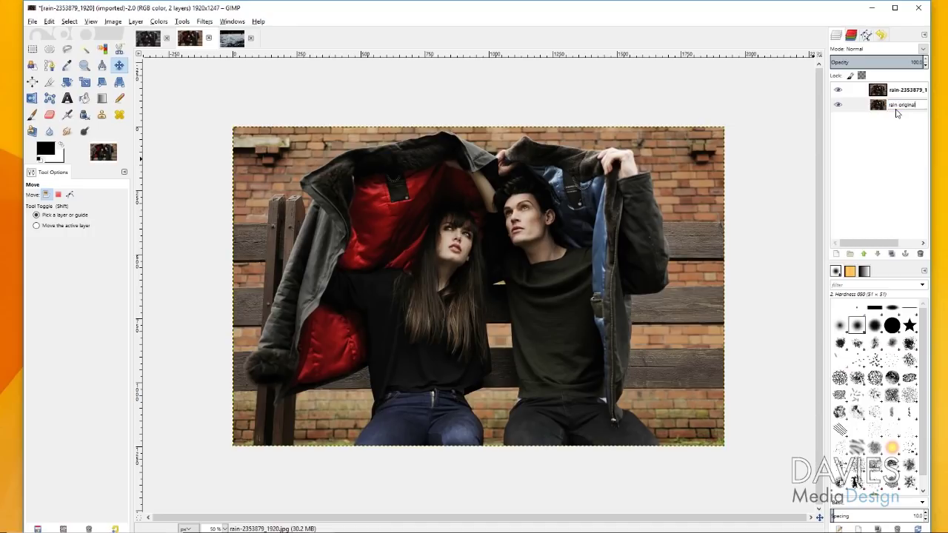
- Rename the upper layer "rain adjustments" and hide the "rain original" layer
double_click(909, 92)
text(rain adjustments)
key(Return)
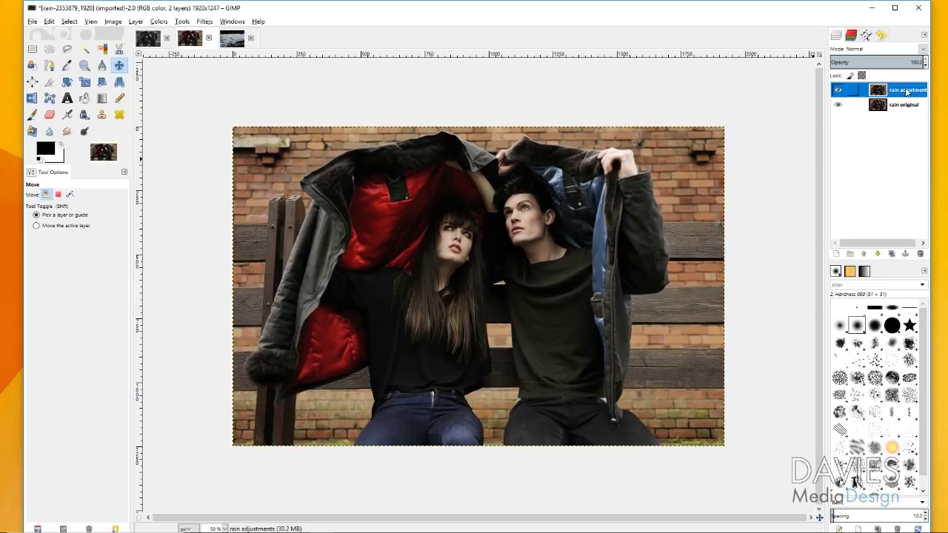
click(838, 105)
- Start a Hue-Saturation adjustment on the "rain adjustments" layer and reduce the master saturation to -44
click(158, 21)
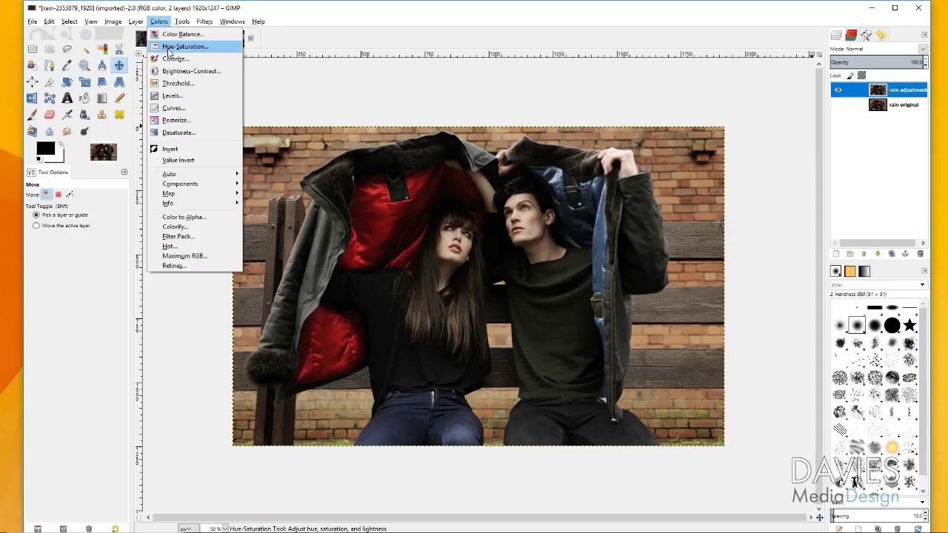
click(169, 49)
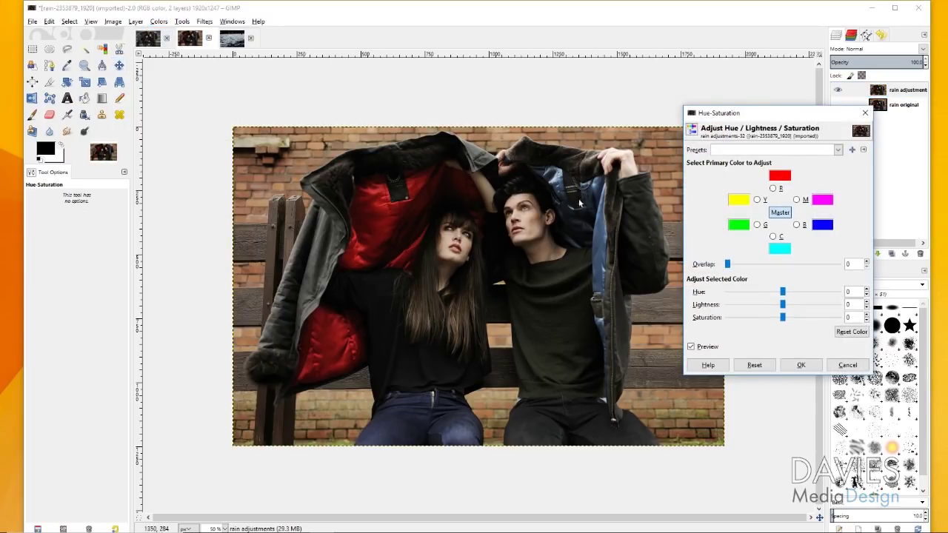
drag(782, 317, 759, 320)
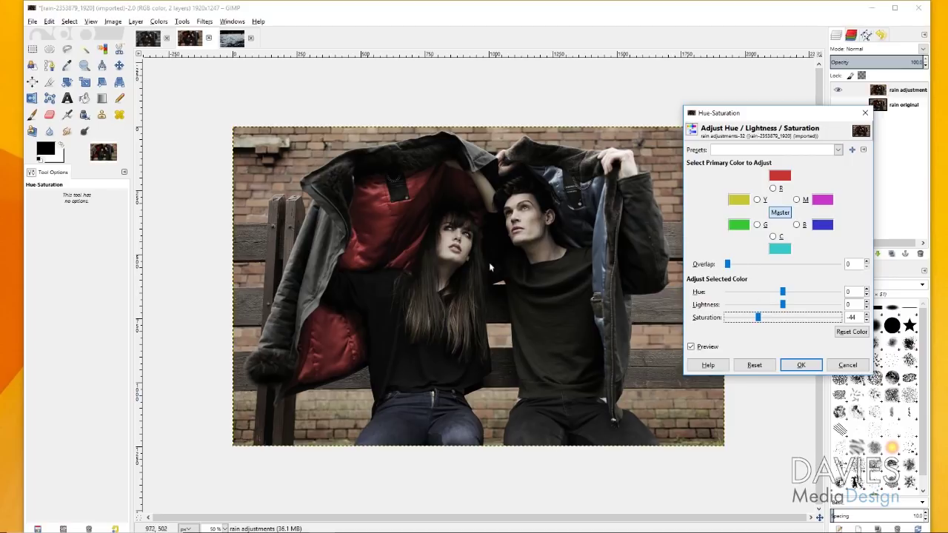
mouse_move(758, 317)
mouse_down()
mouse_move(723, 320)
mouse_move(760, 318)
mouse_up()
- Shift the blue hue to -180 and the cyan hue to -65, and compare the result with the unadjusted photo
click(799, 226)
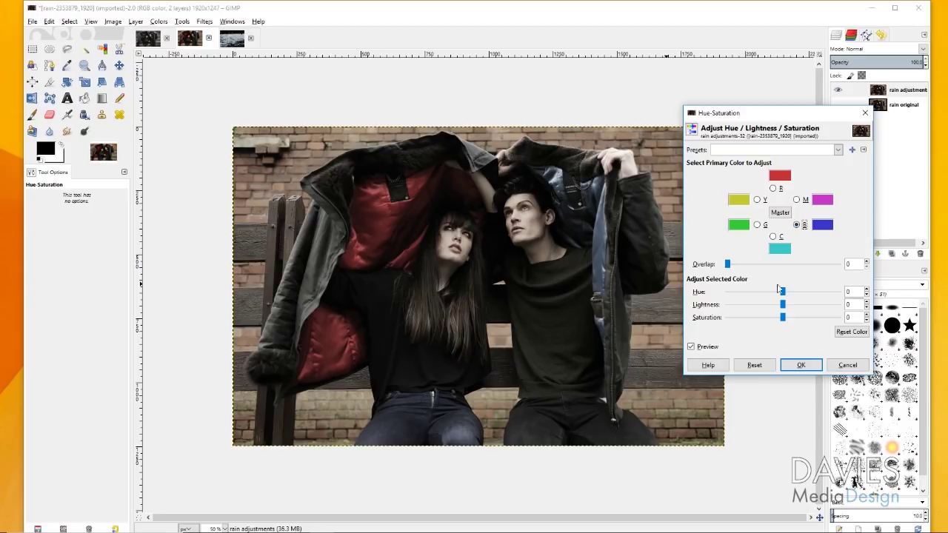
drag(783, 292, 727, 293)
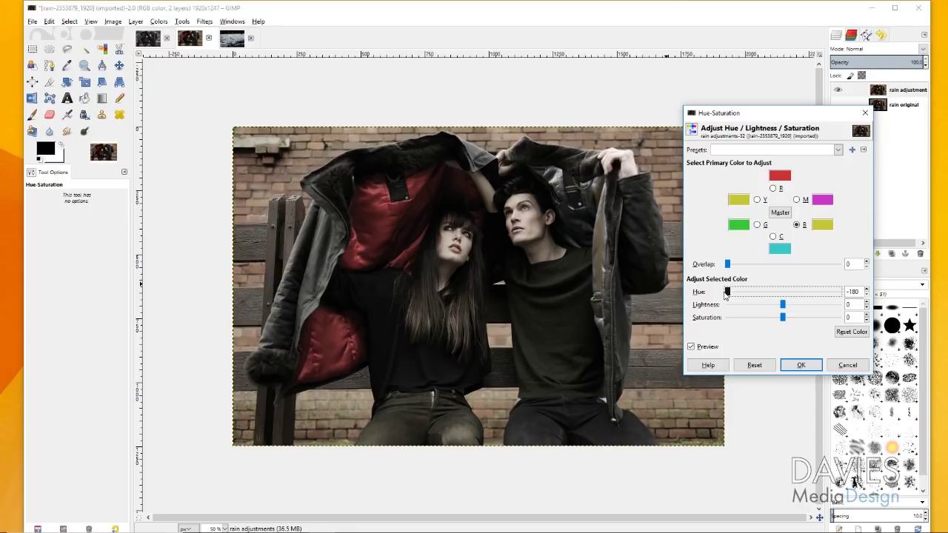
click(776, 237)
drag(783, 292, 763, 296)
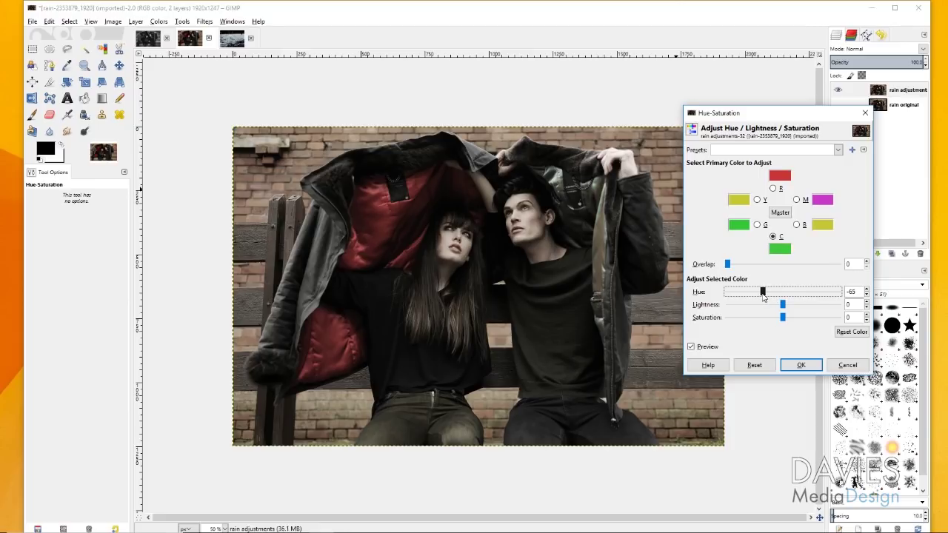
click(692, 346)
click(693, 347)
click(694, 347)
click(694, 348)
- Lower the master lightness to about -17 and apply the Hue-Saturation adjustment
click(780, 212)
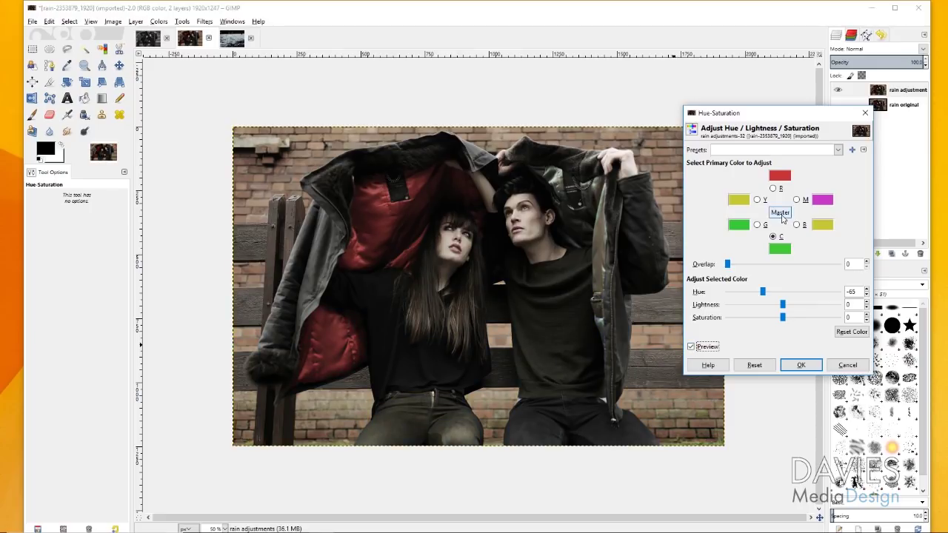
drag(783, 304, 774, 307)
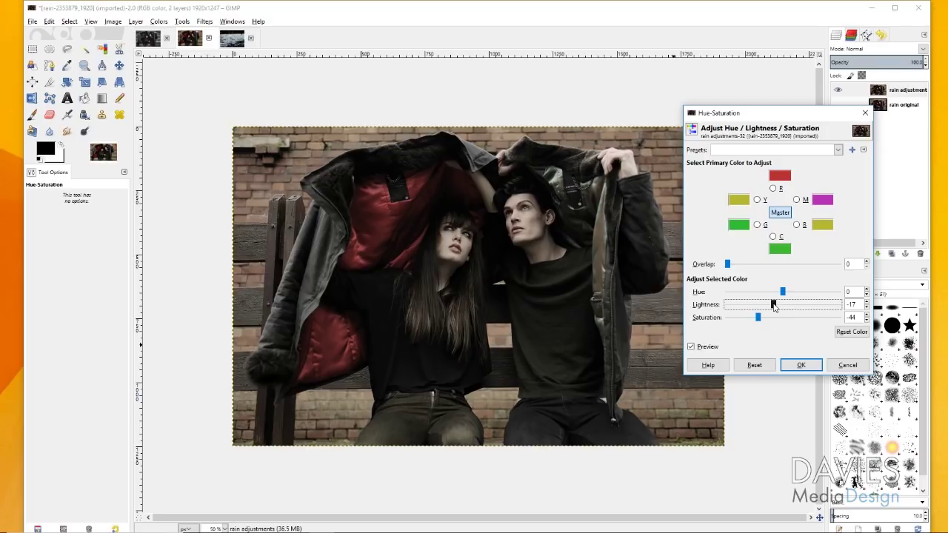
drag(776, 306, 775, 305)
click(801, 365)
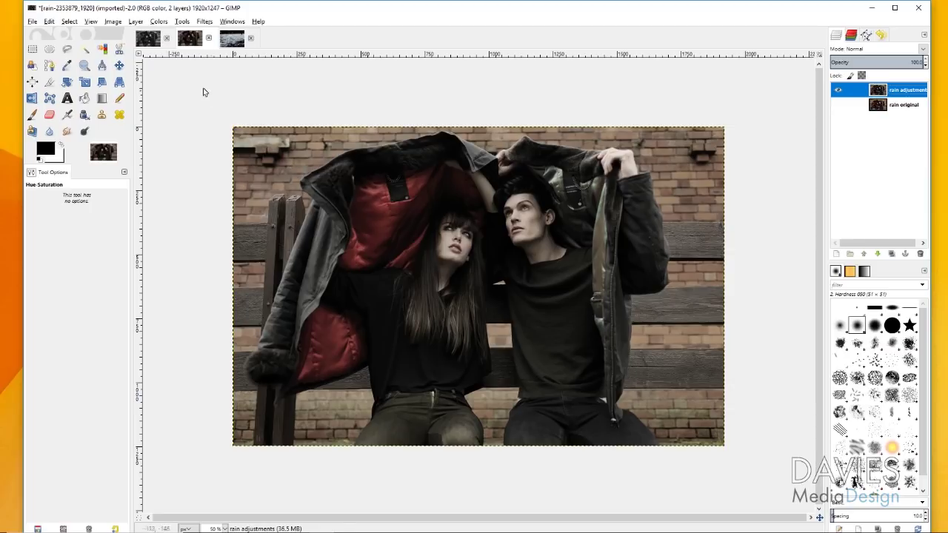
- Apply a Levels adjustment to the "rain adjustments" layer with input gamma 0.93 and white point 248
click(166, 22)
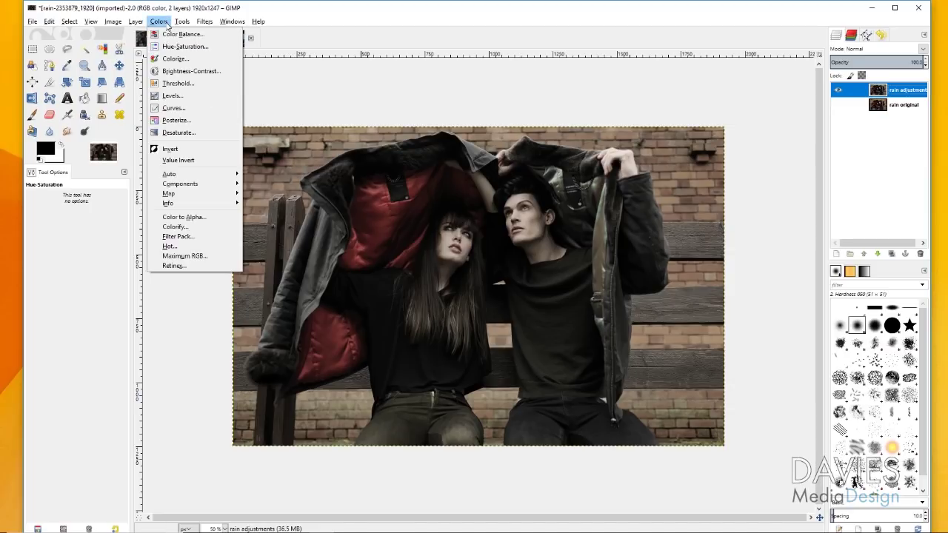
click(174, 95)
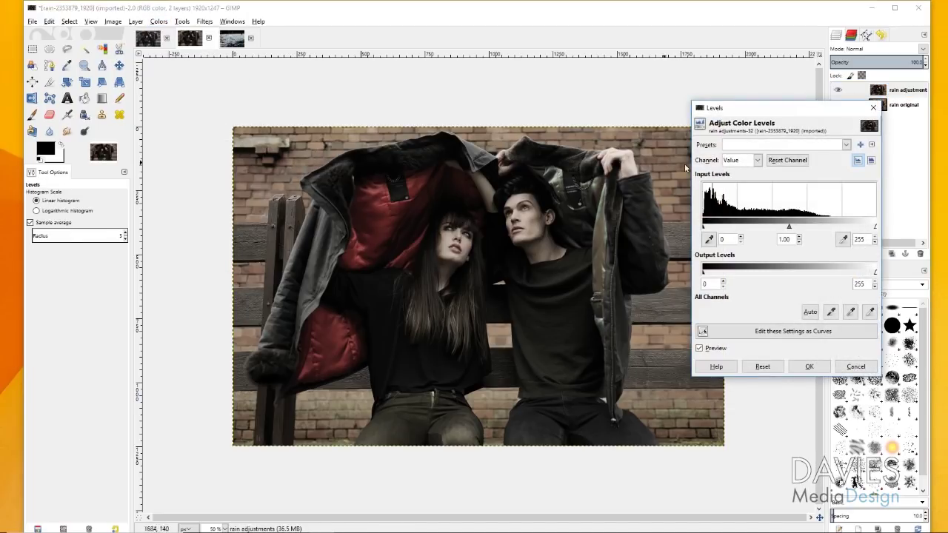
drag(703, 229, 704, 229)
drag(789, 232, 788, 230)
drag(876, 229, 871, 230)
drag(787, 227, 791, 229)
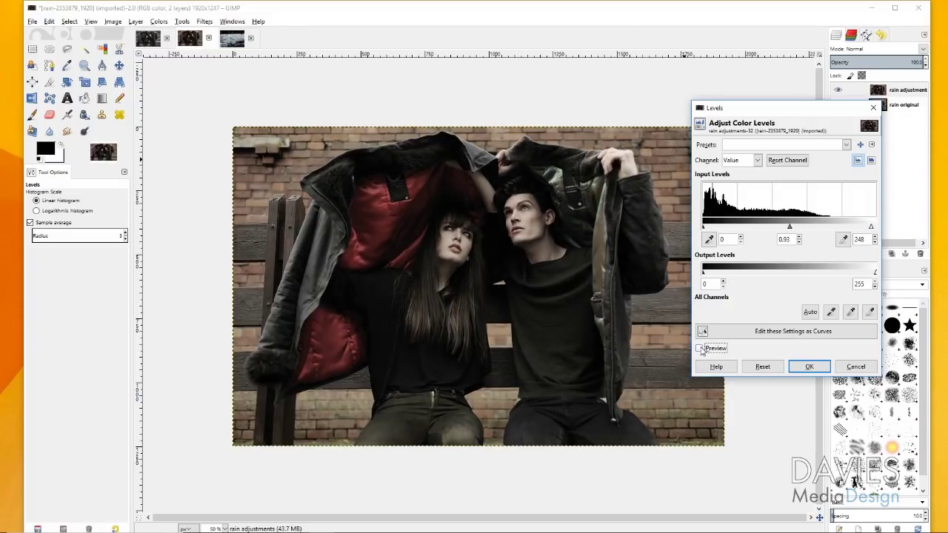
click(810, 368)
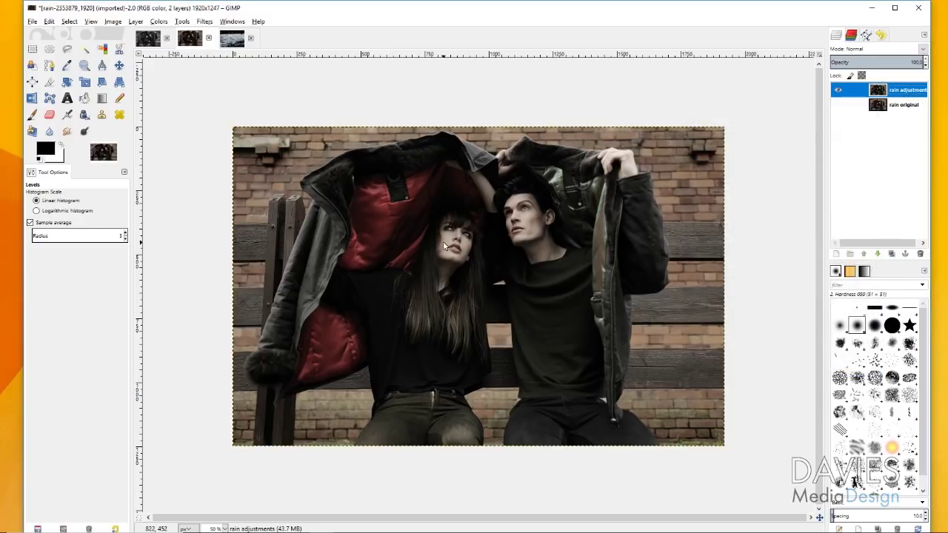
- Apply a Brightness-Contrast adjustment with brightness 13 and contrast 15, comparing the preview with the unadjusted image first
click(157, 24)
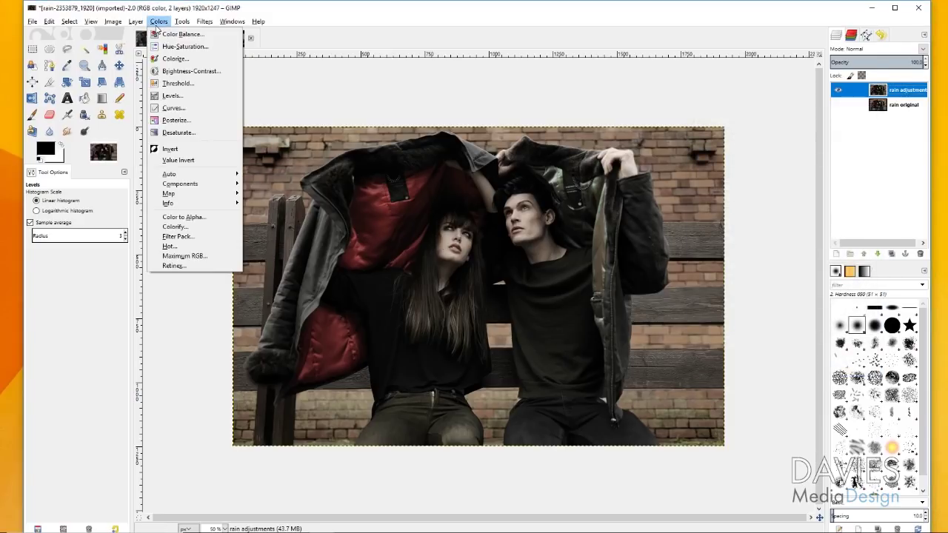
click(178, 72)
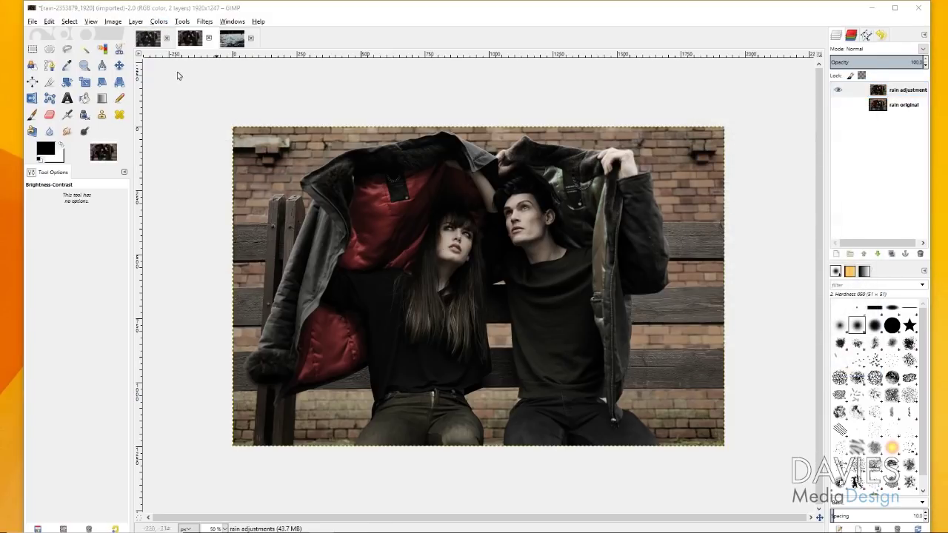
drag(751, 259, 756, 248)
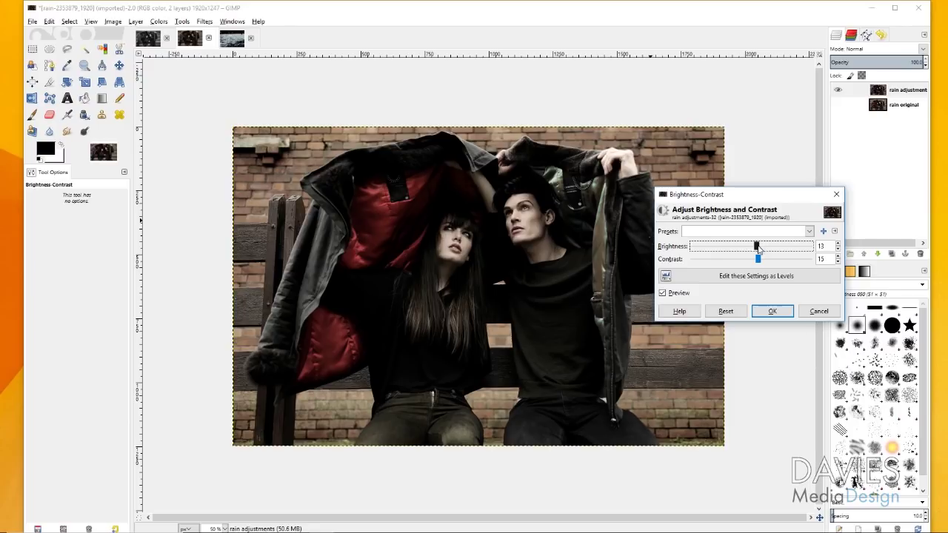
click(664, 294)
click(664, 294)
click(664, 293)
click(664, 293)
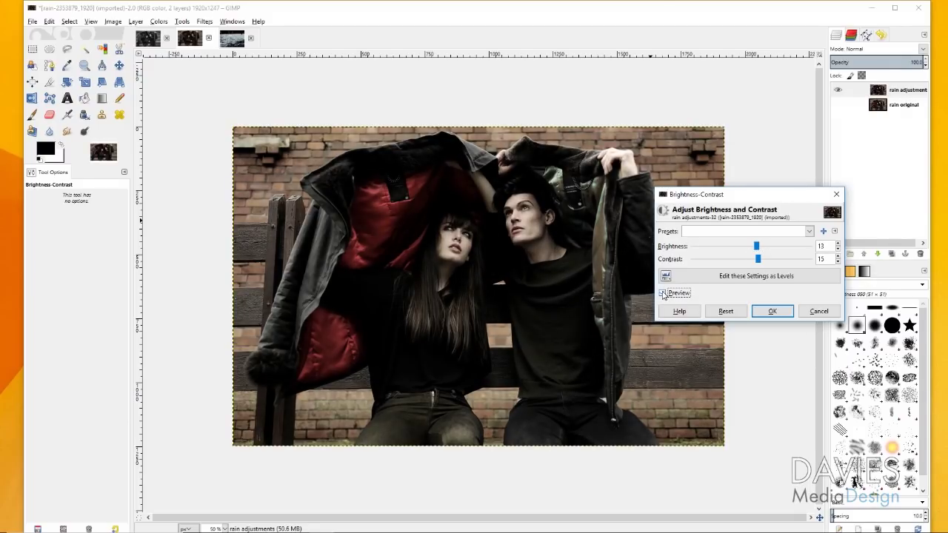
click(663, 294)
click(767, 312)
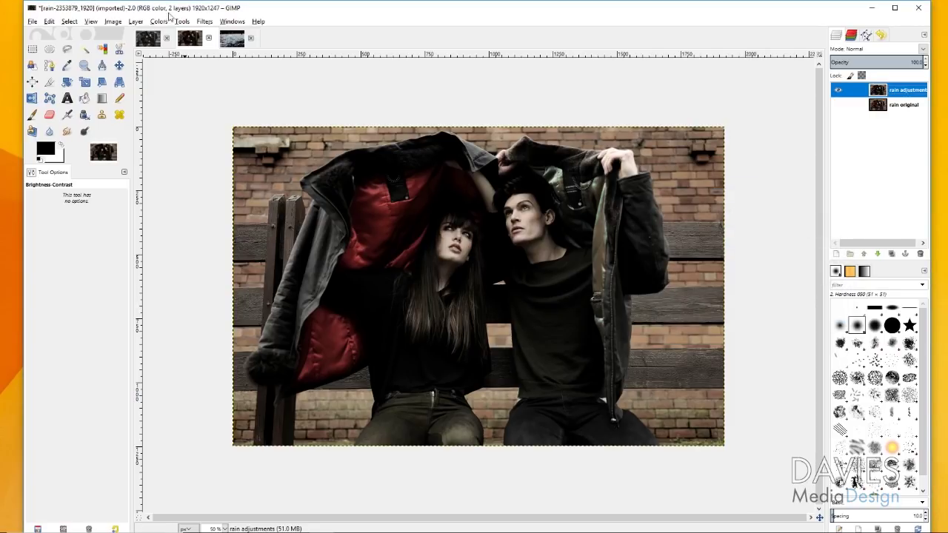
- Start a GEGL color-temperature operation on the "rain adjustments" layer and lower the intended temperature to 5871.43
click(183, 20)
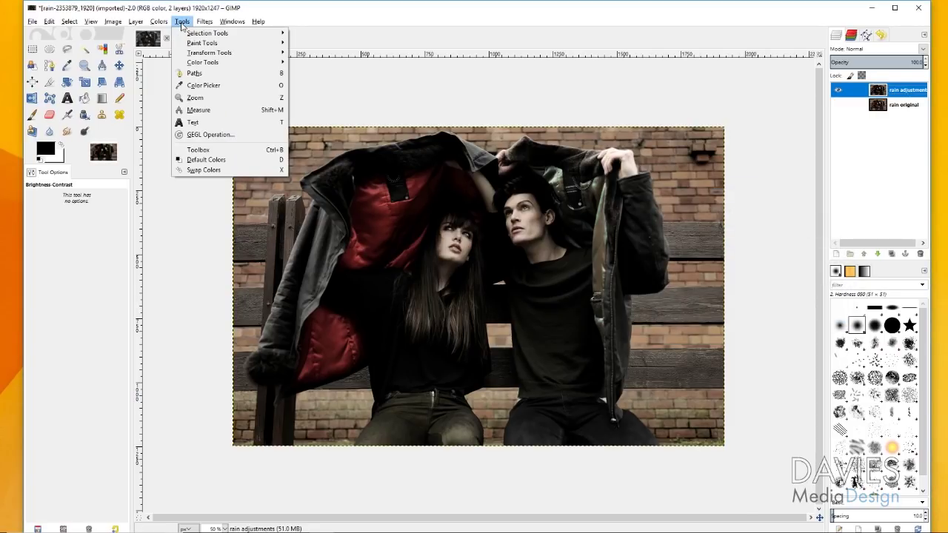
click(190, 135)
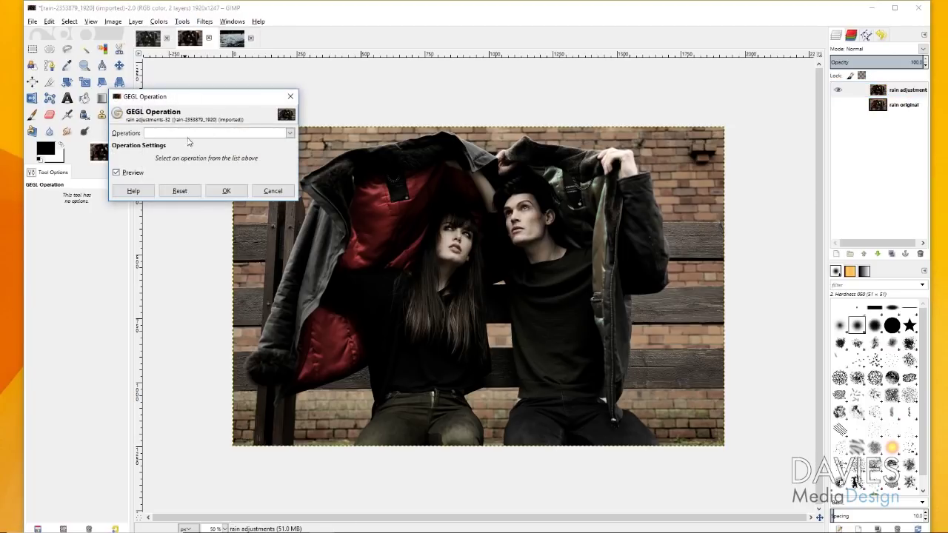
click(290, 133)
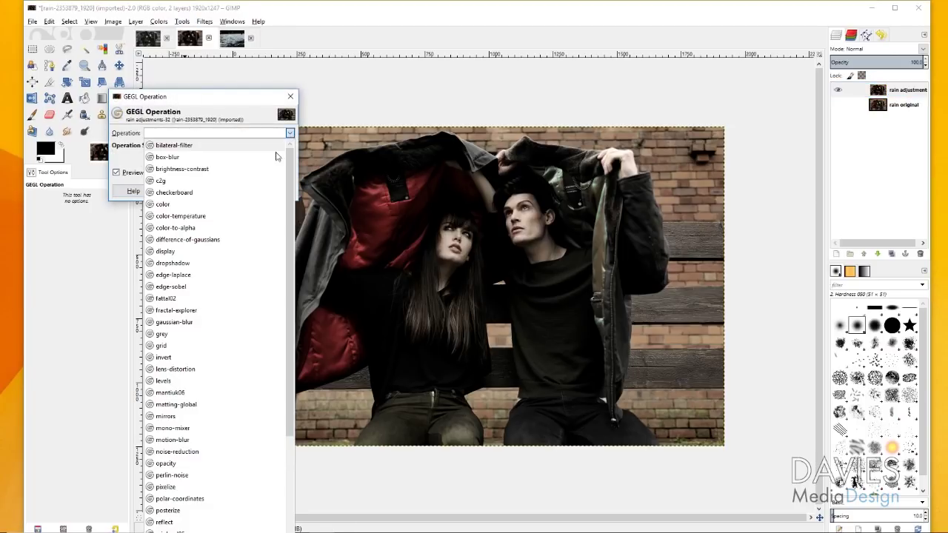
click(198, 215)
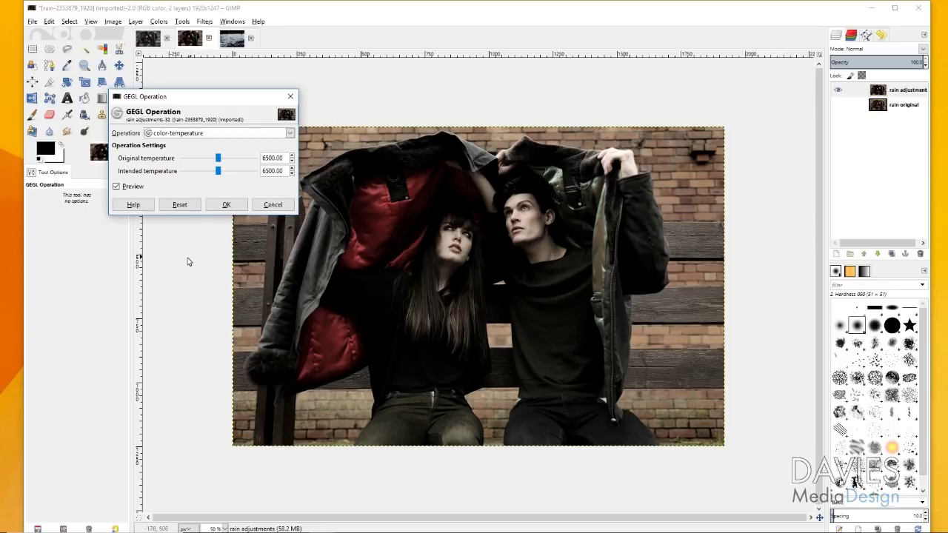
click(218, 173)
drag(219, 173, 214, 173)
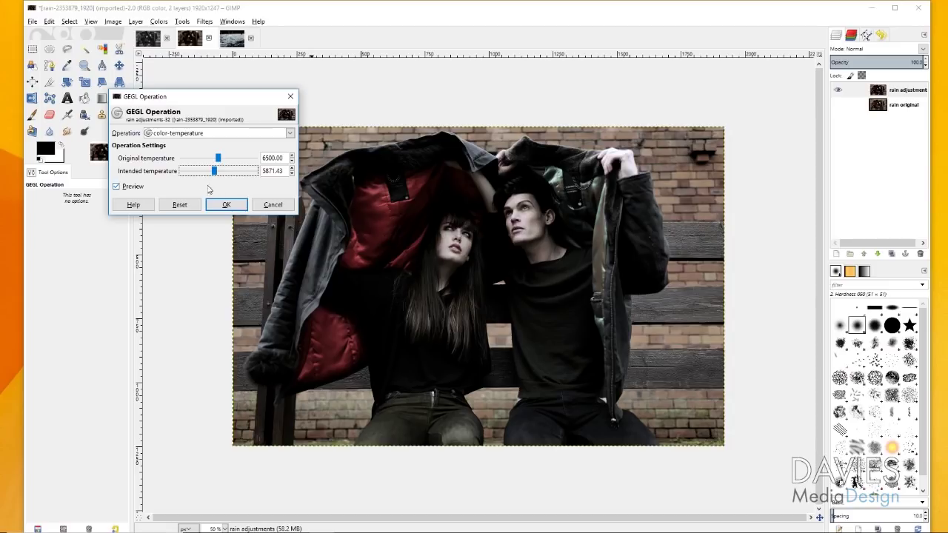
- Set the original temperature to 6264.29, compare the preview with the unadjusted image, and apply the color-temperature operation
click(116, 187)
click(218, 160)
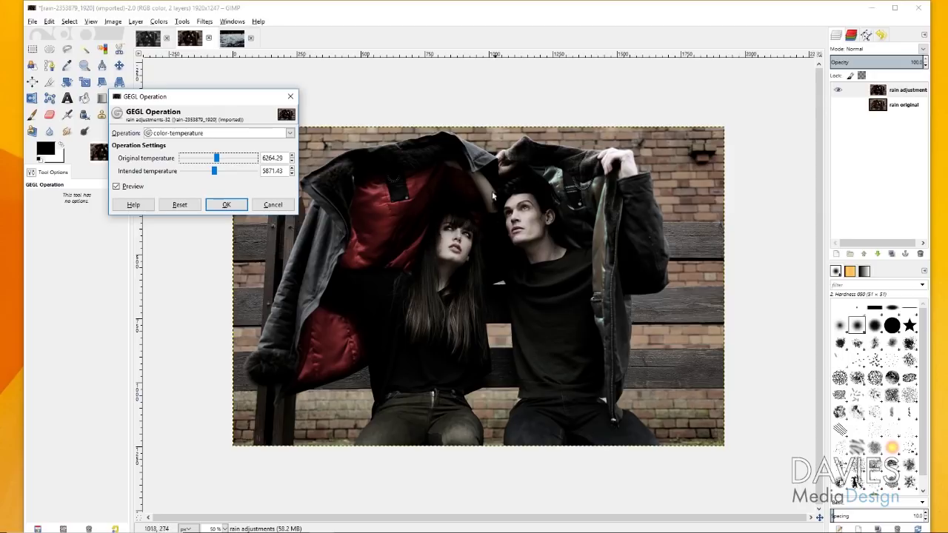
click(117, 186)
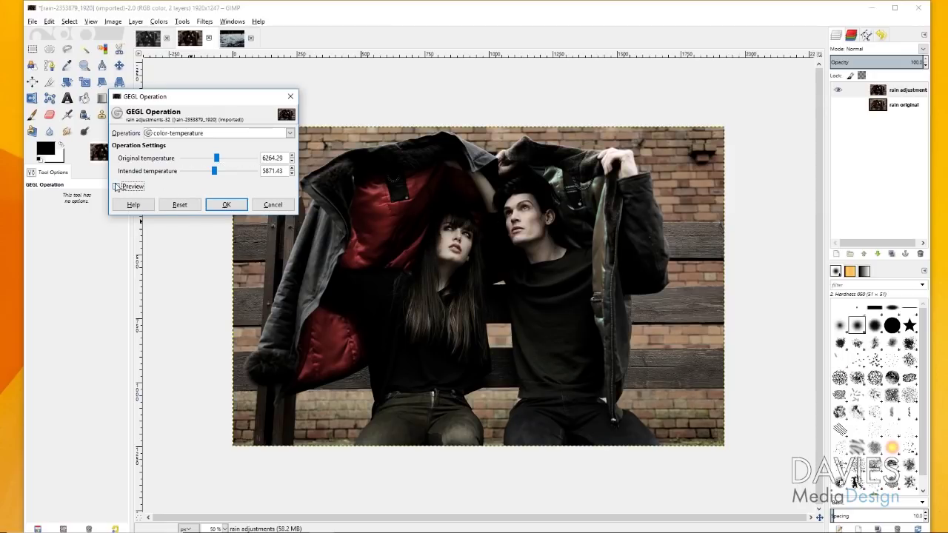
click(226, 204)
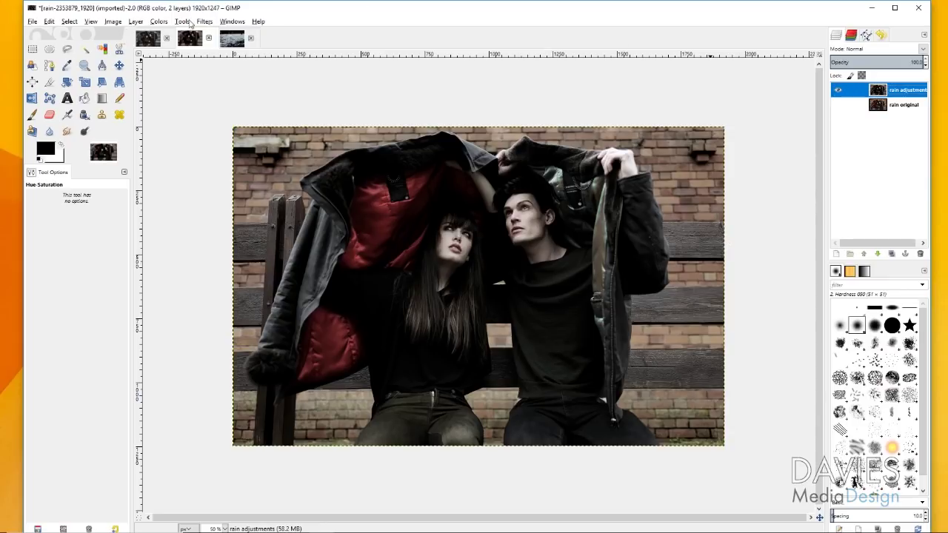
- Apply a Hue-Saturation adjustment that lowers the master saturation to about -21
click(165, 21)
click(181, 47)
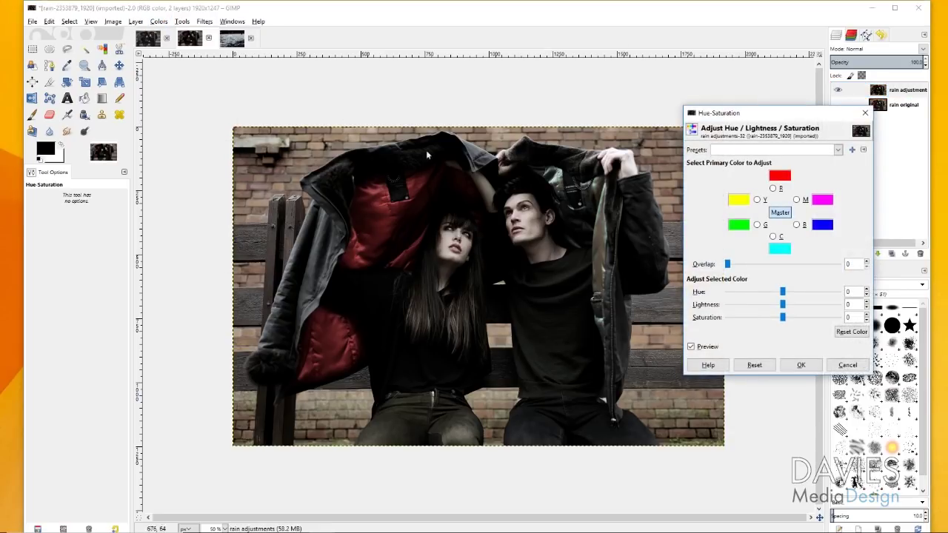
drag(783, 317, 771, 322)
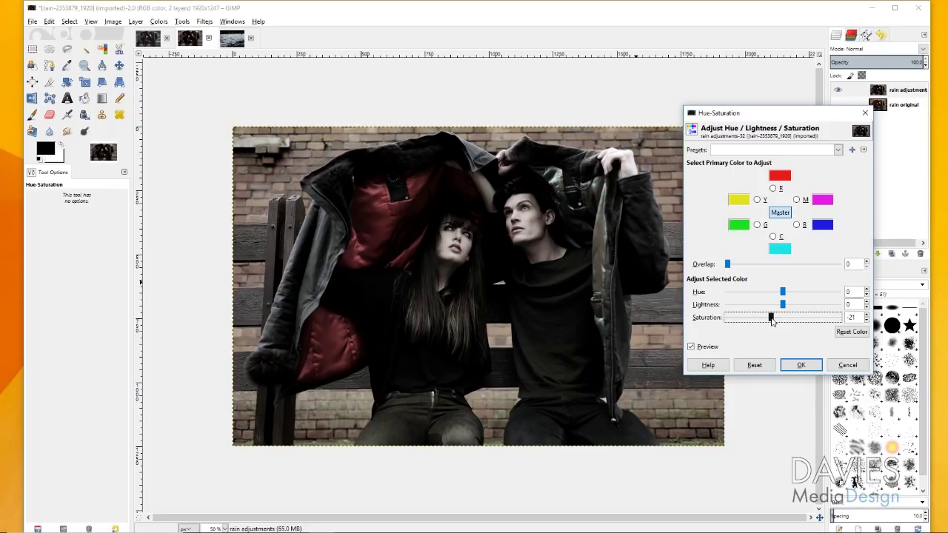
click(801, 364)
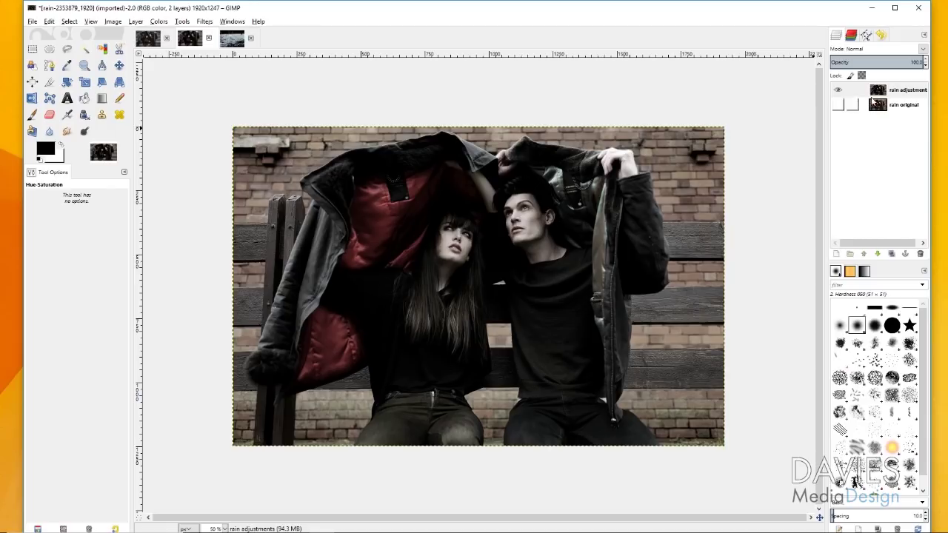
- Open G'MIC-Qt for the "rain adjustments" layer and choose the Rain & snow filter under Degradations
click(852, 89)
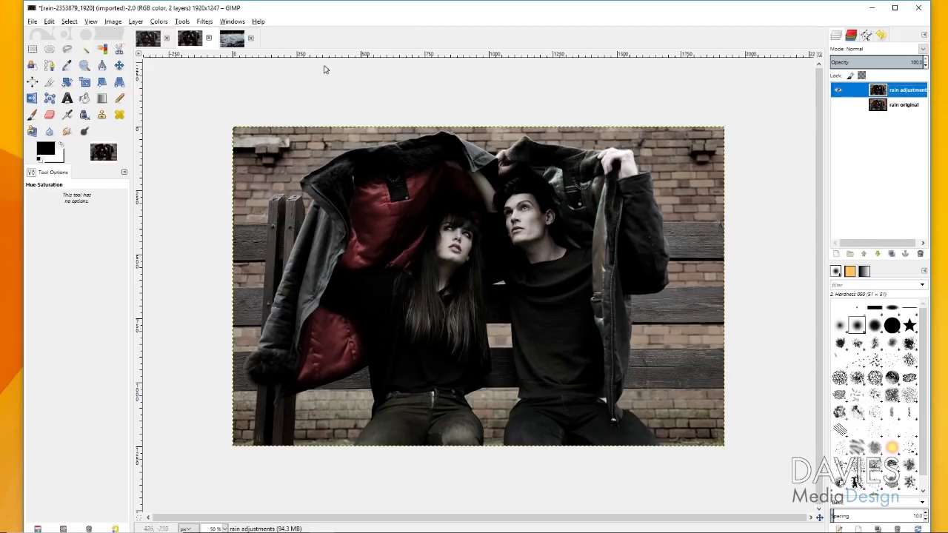
click(203, 22)
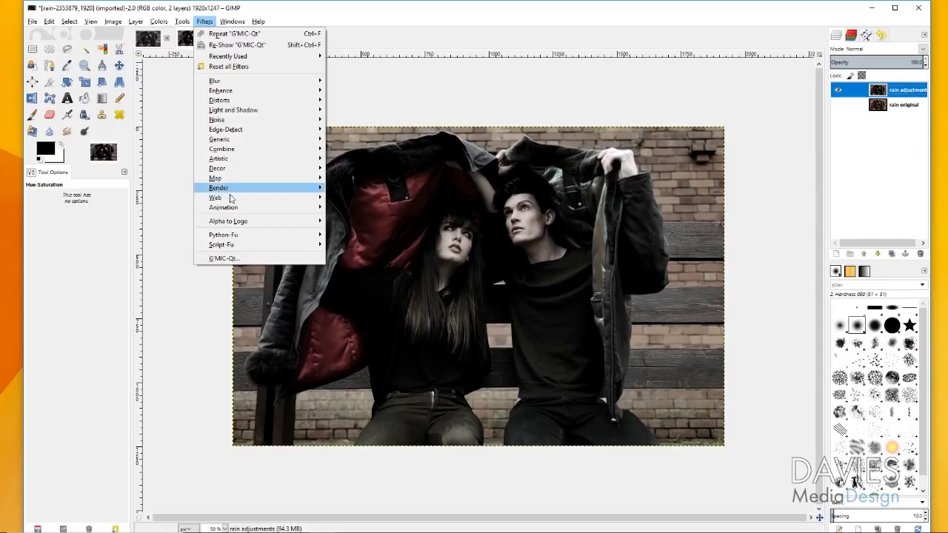
click(228, 271)
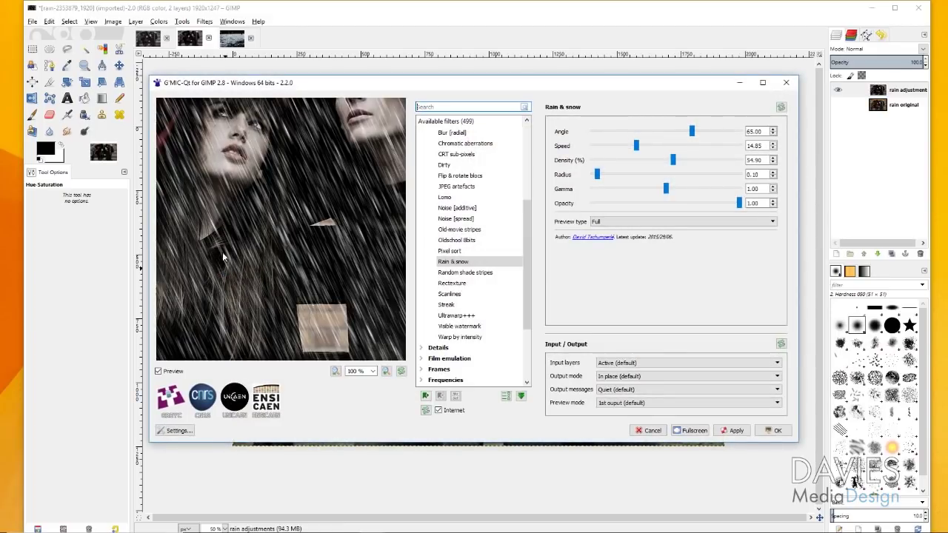
scroll(447, 215, up, 5)
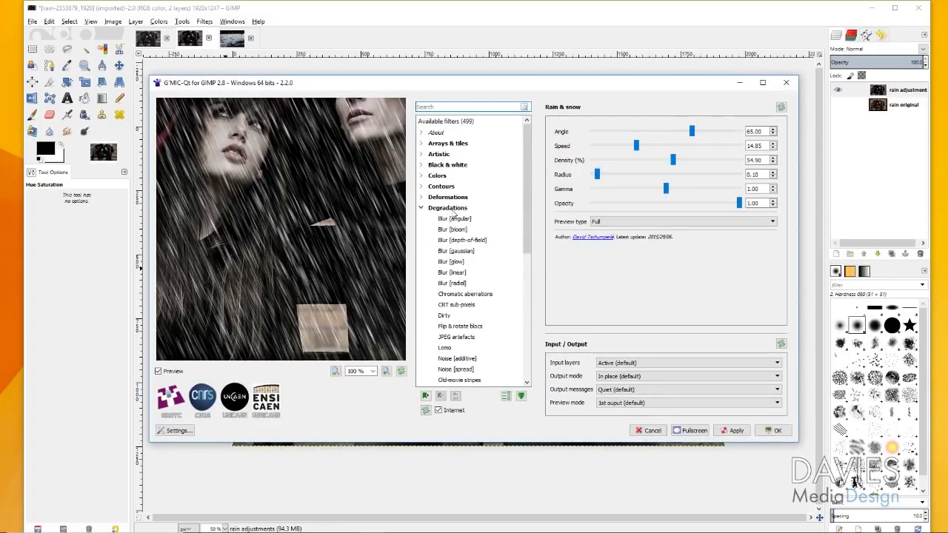
scroll(452, 226, down, 4)
click(458, 286)
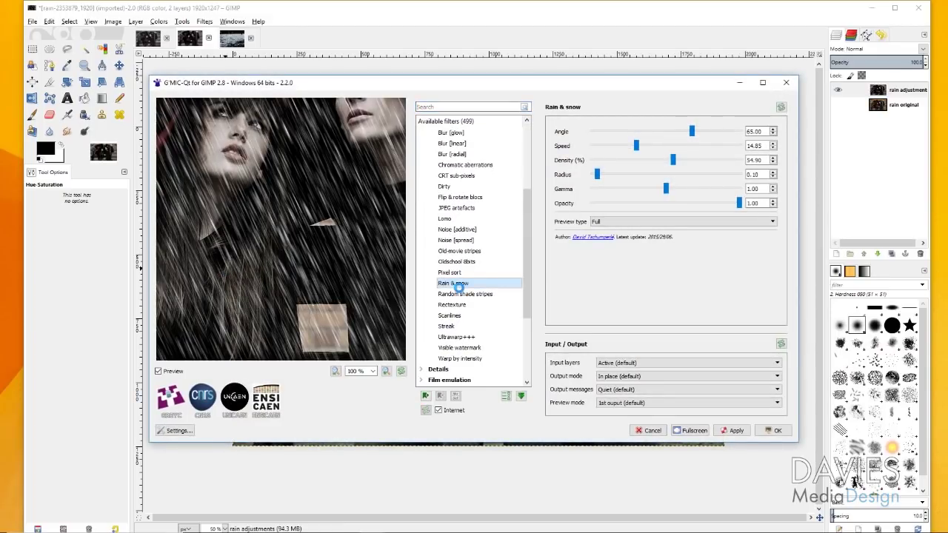
- Try steeper and flatter rain angles against the preview of the couple's faces and settle on an angle of 59.04
drag(692, 131, 697, 131)
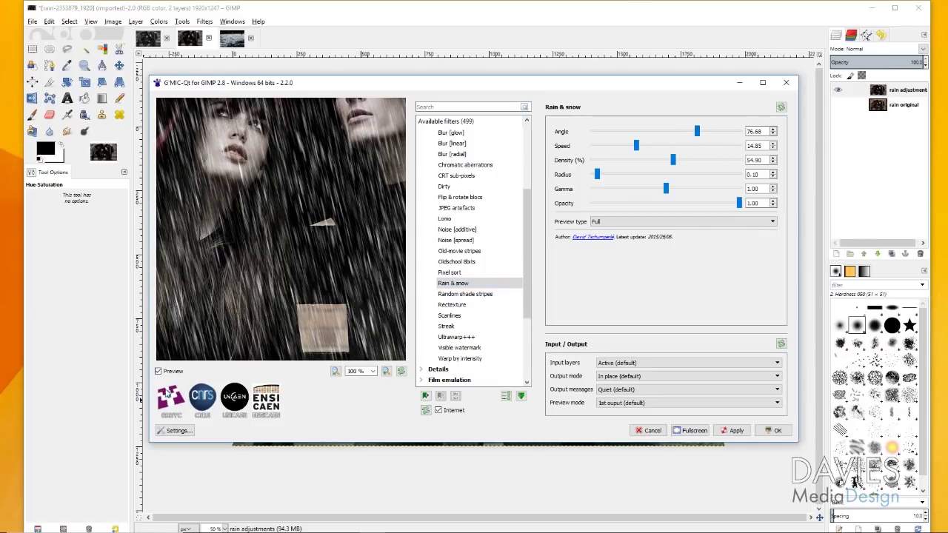
click(159, 373)
click(159, 372)
drag(697, 133, 672, 133)
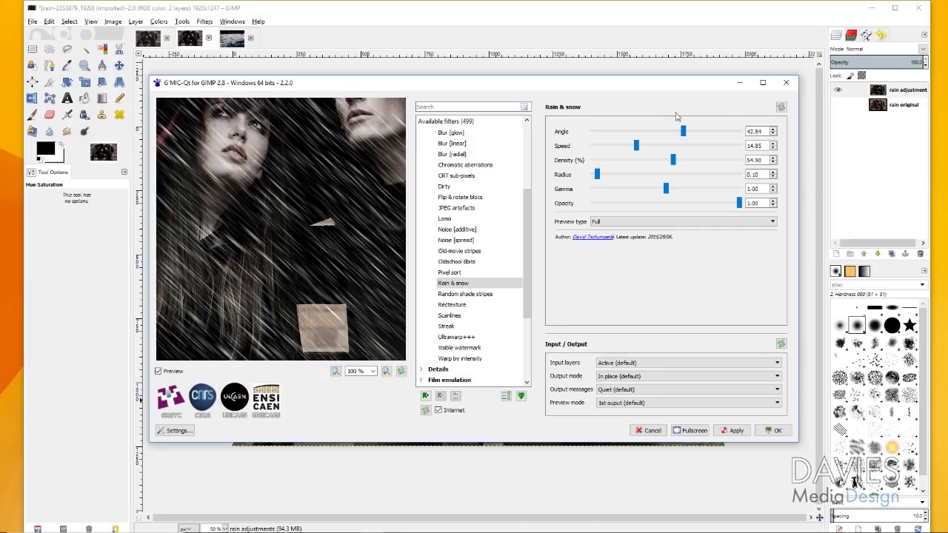
drag(307, 253, 314, 211)
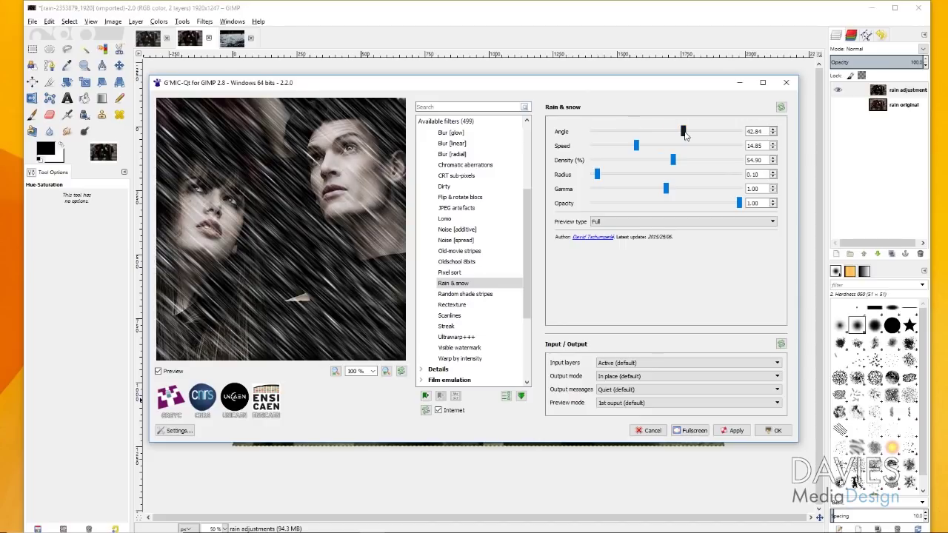
drag(685, 134, 692, 131)
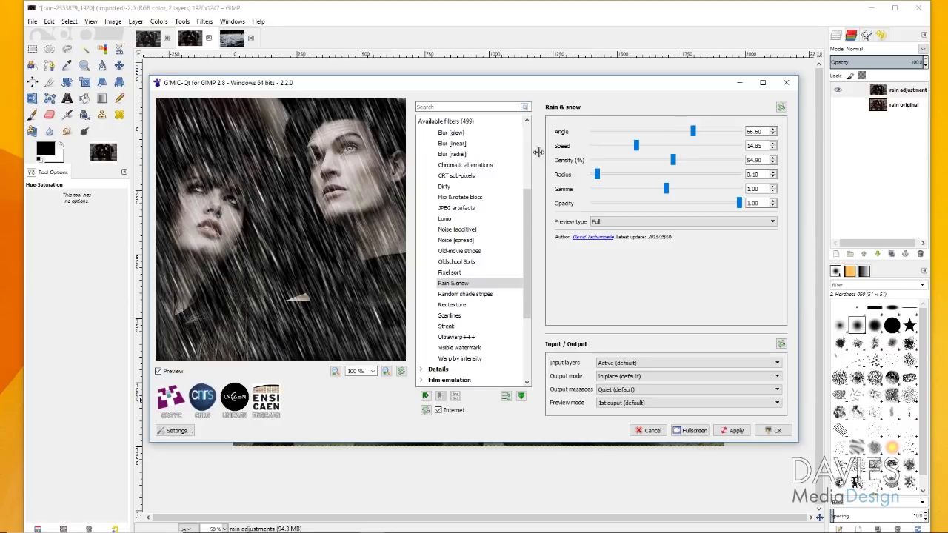
drag(692, 132, 688, 132)
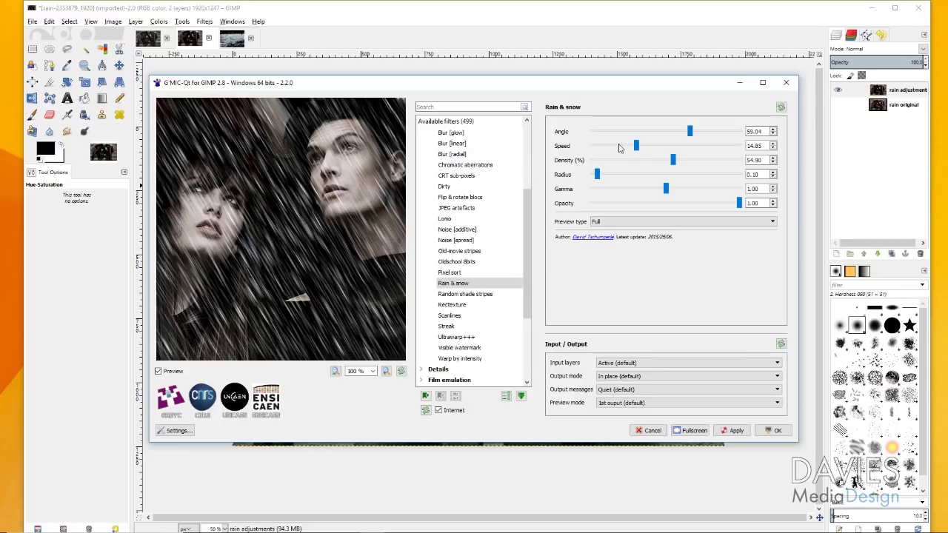
- Set the rain speed to 15.90 and the density to 58%, and render the Rain & snow filter
drag(636, 146, 639, 146)
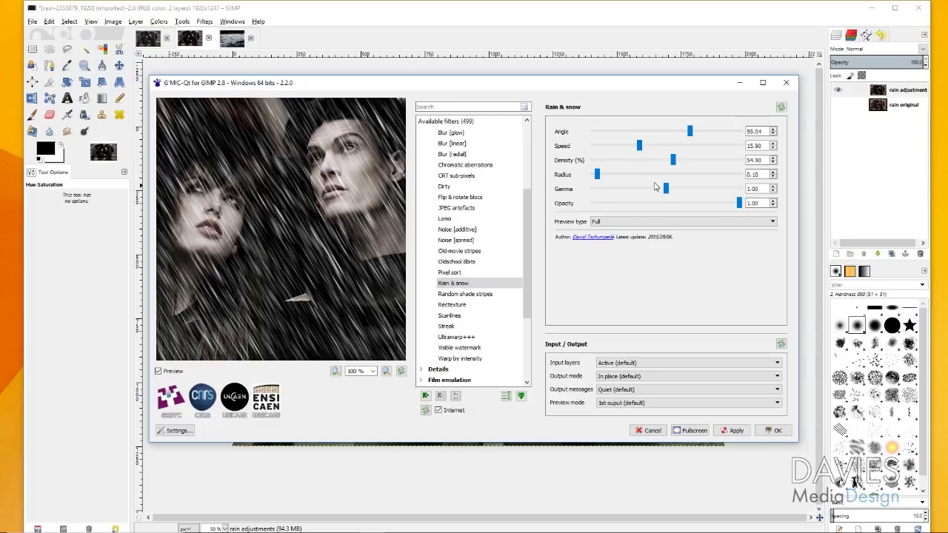
drag(675, 162, 678, 161)
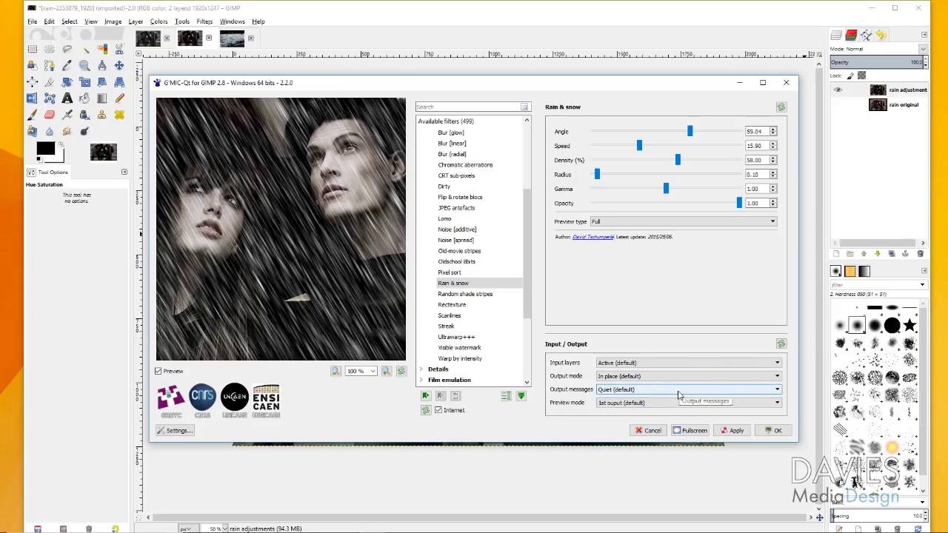
click(736, 431)
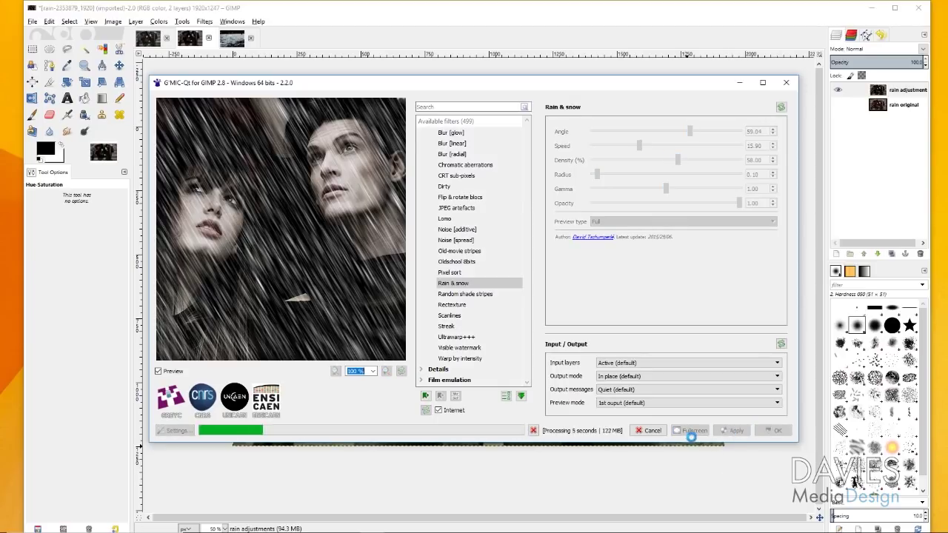
click(775, 431)
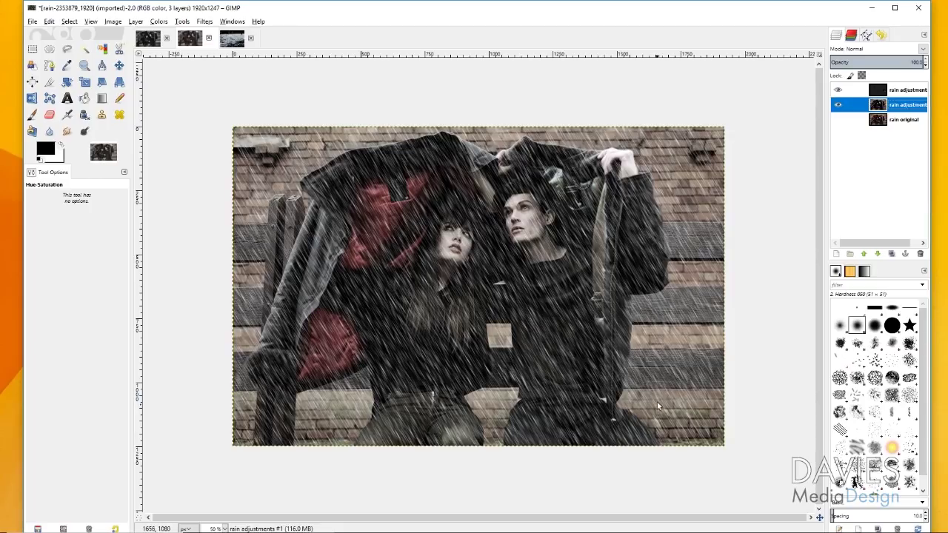
- Lower the opacity of the uppermost rain streak layer to about 72.5 and fine-tune it in small increments
click(888, 91)
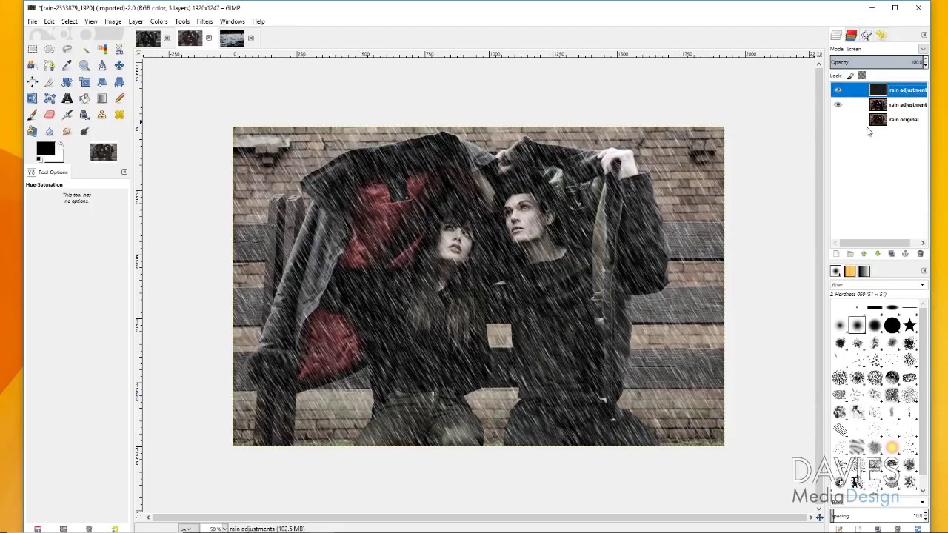
drag(916, 62, 898, 62)
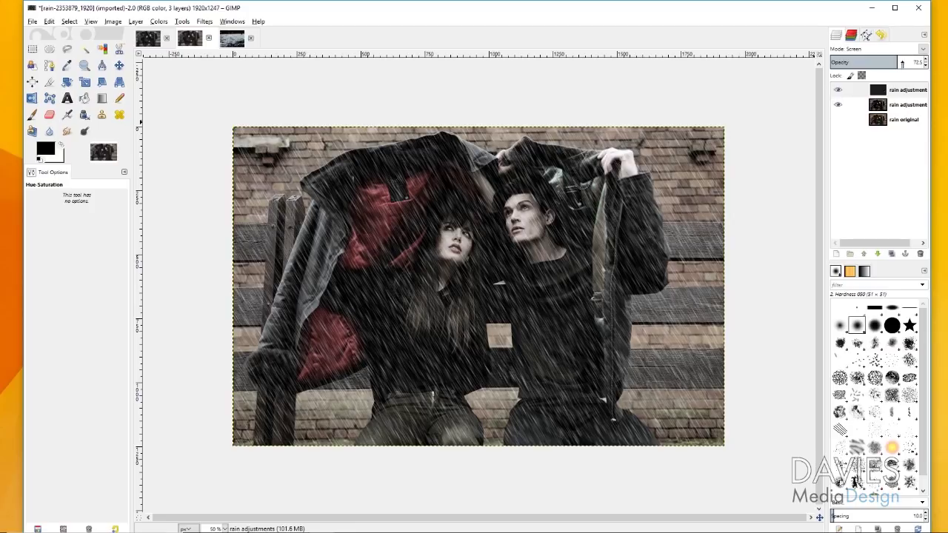
click(925, 61)
click(925, 61)
click(925, 61)
- Copy the raindrops-on-water image and paste it into the couple photo as a new layer at the top of the stack
click(874, 105)
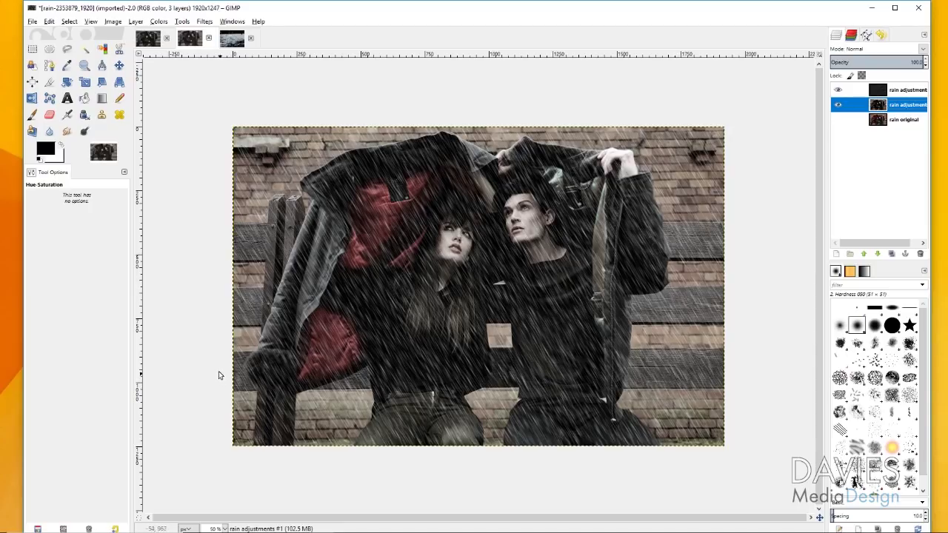
click(232, 39)
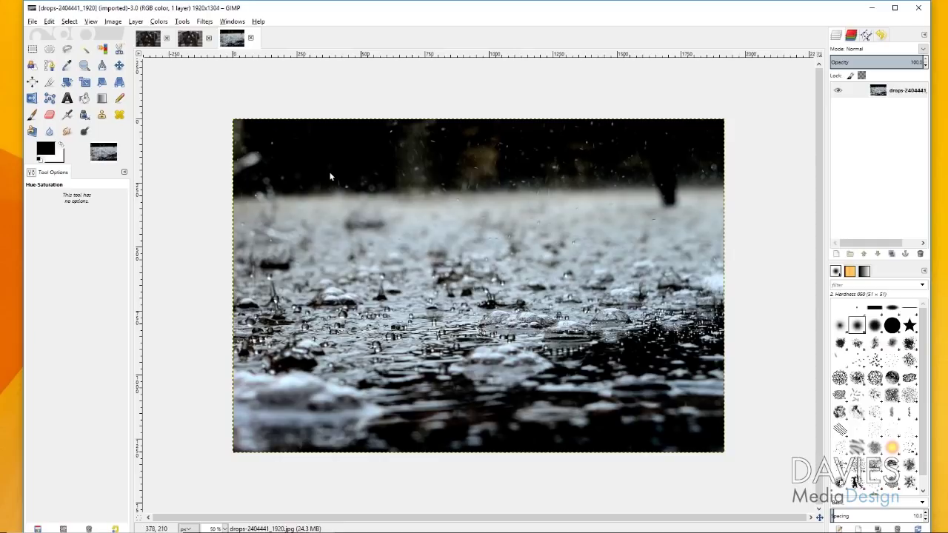
click(50, 22)
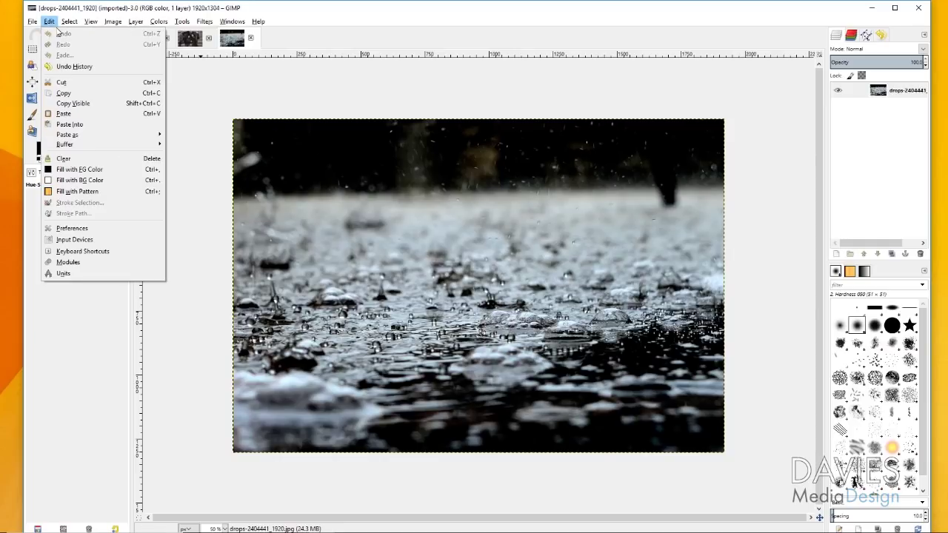
click(59, 90)
click(190, 38)
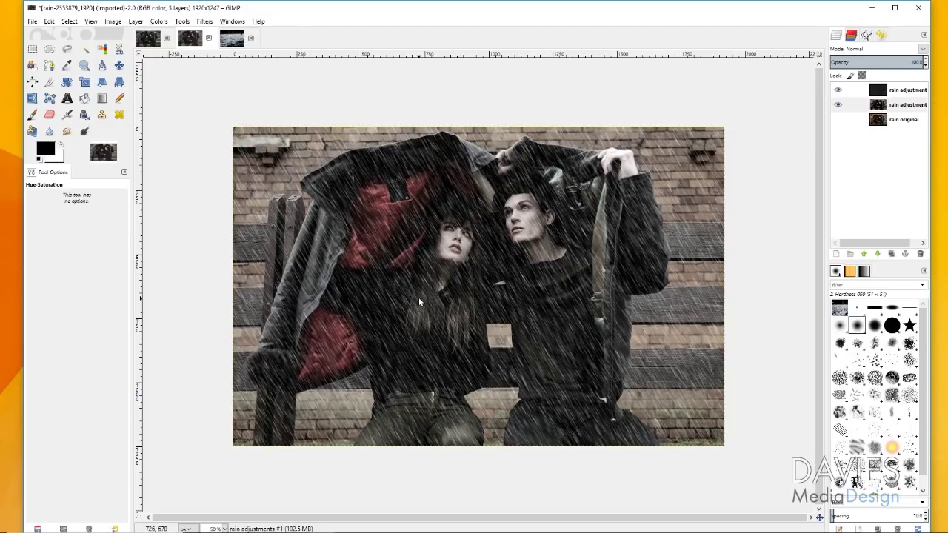
key(ctrl+v)
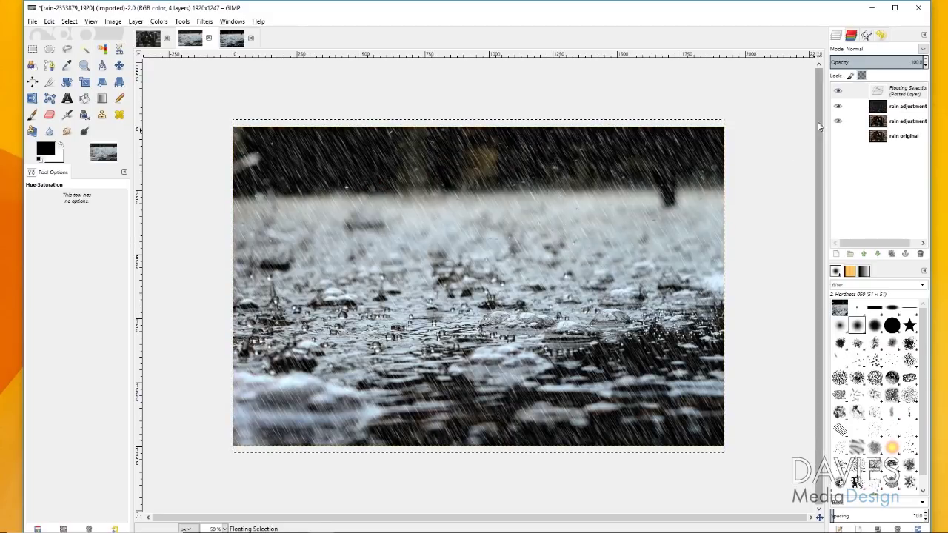
click(843, 90)
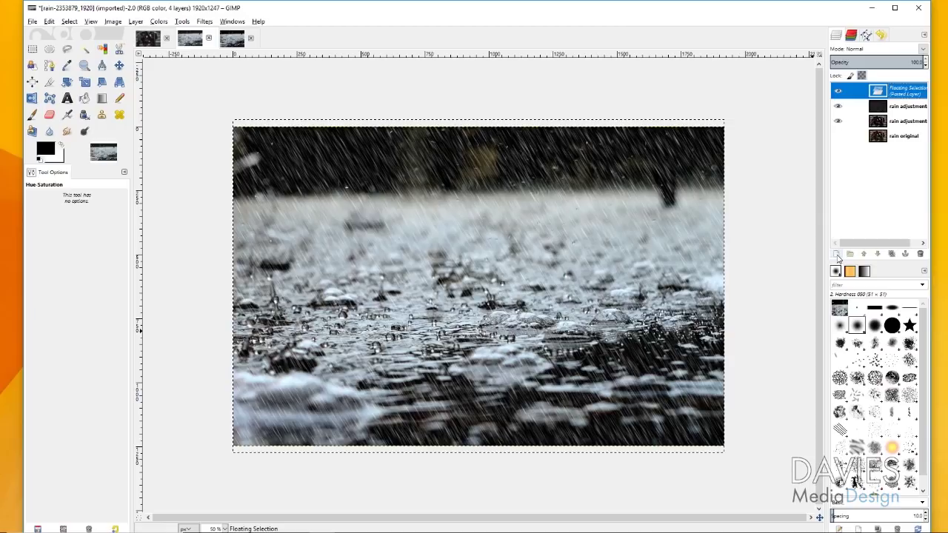
click(837, 254)
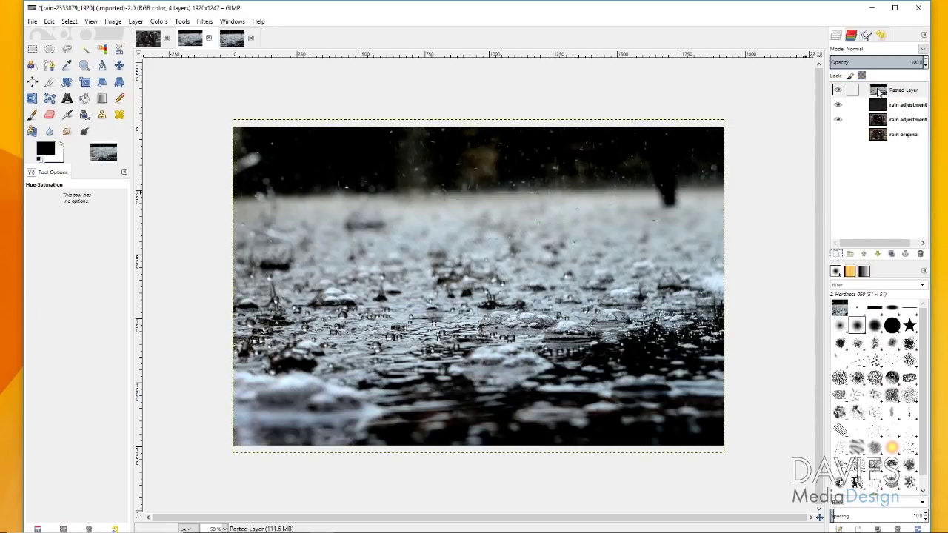
- Set the pasted raindrops layer's blend mode to Screen and scale it down proportionally to 657 × 446 px
click(923, 49)
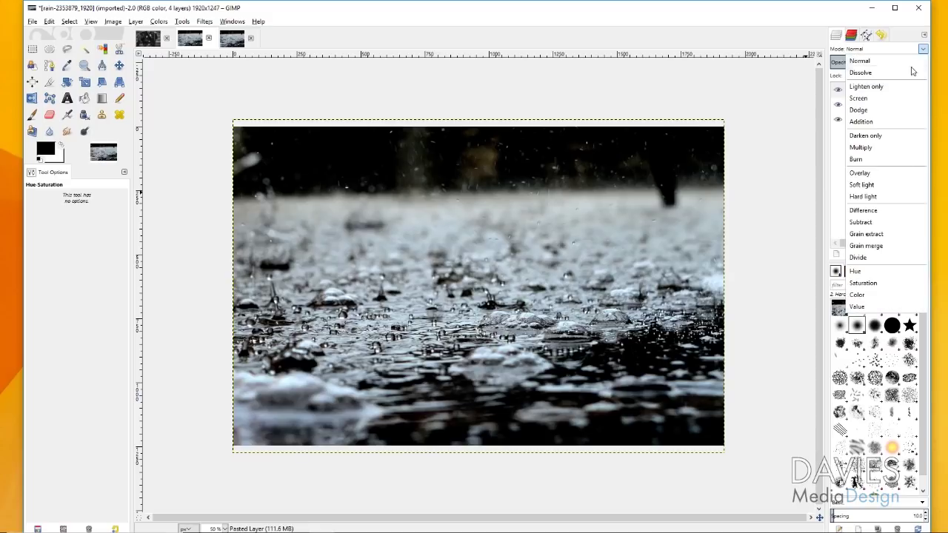
click(860, 98)
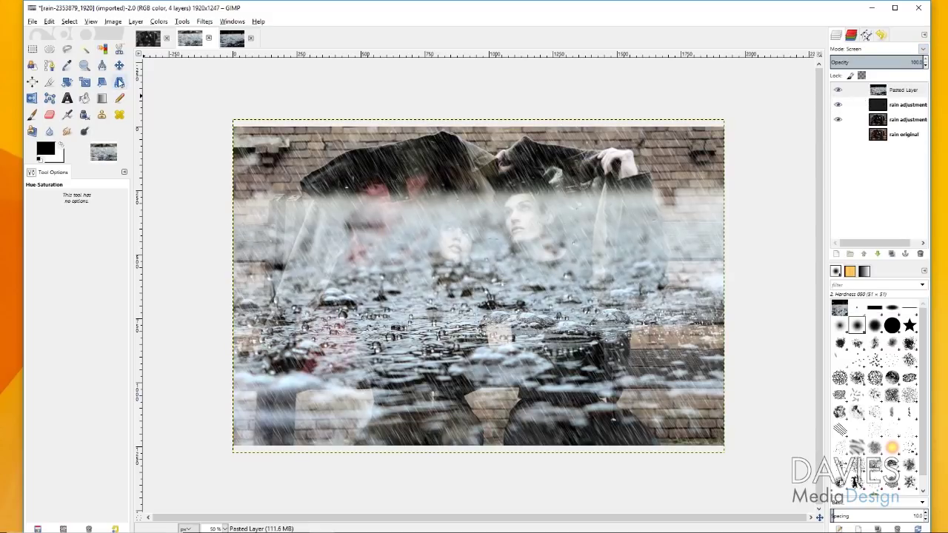
click(85, 81)
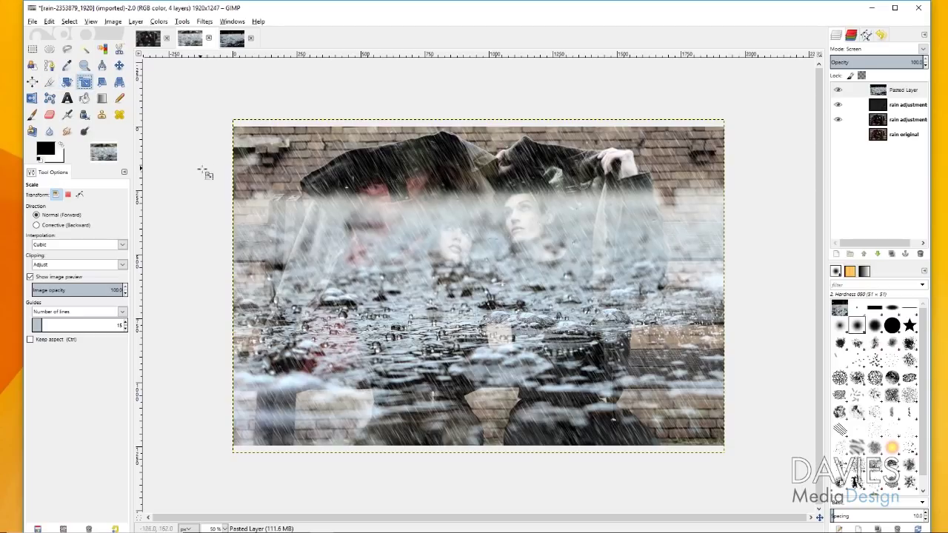
click(252, 145)
drag(303, 178, 577, 361)
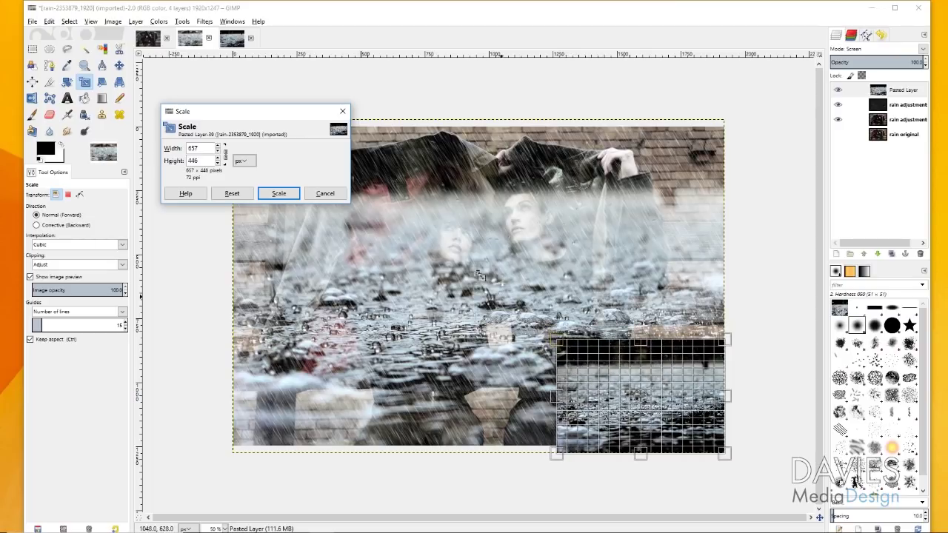
click(278, 194)
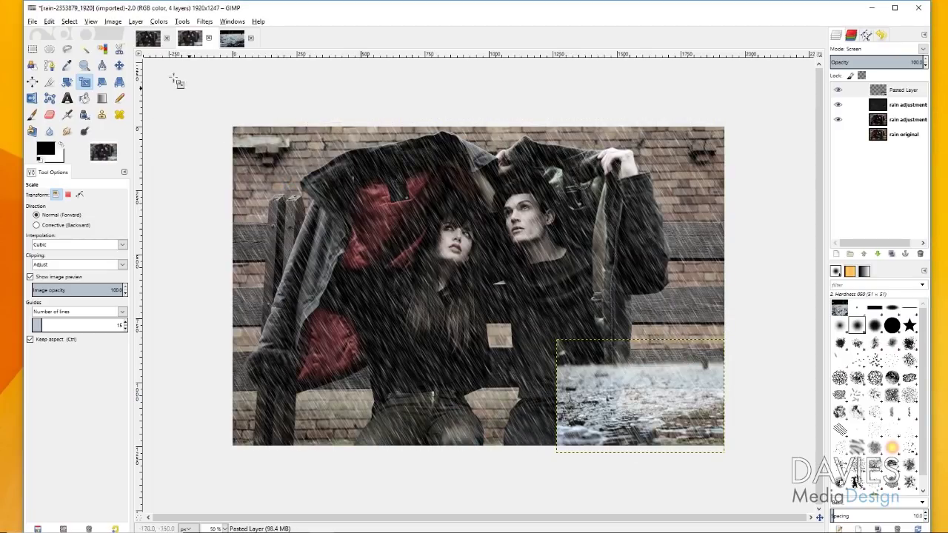
- Move the scaled raindrops layer up over the bench slats behind the man's raised arm, slightly past the photo's edge
click(118, 65)
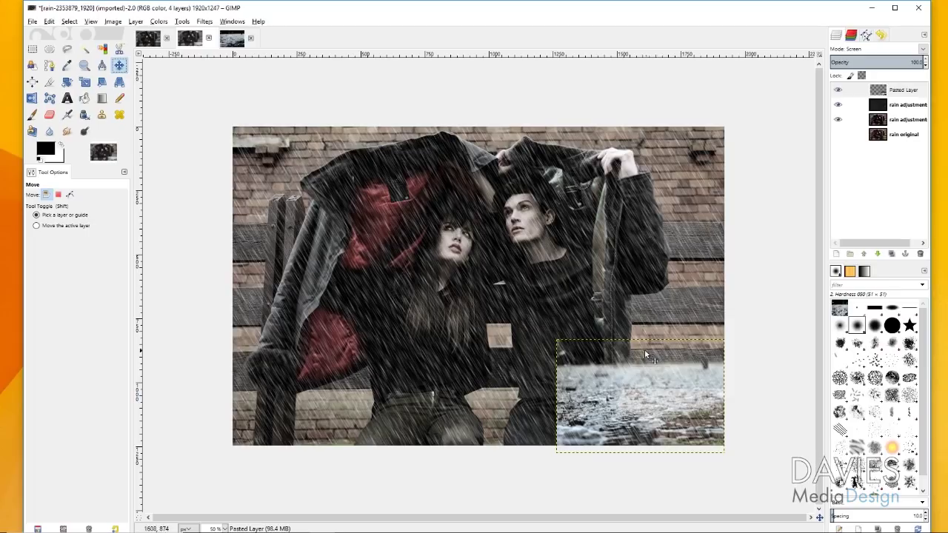
drag(660, 370, 678, 236)
drag(679, 227, 680, 226)
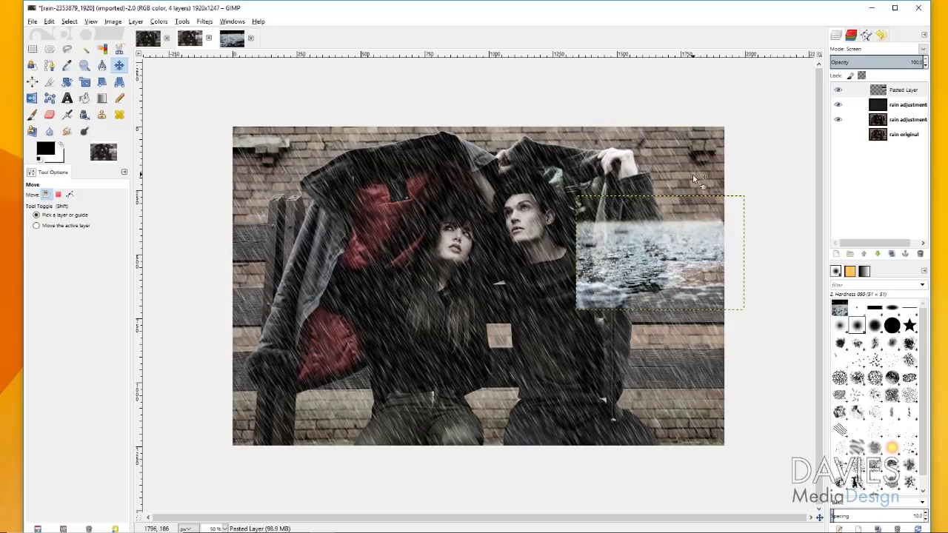
- Rename the pasted layer as "Rain drops"
click(884, 92)
right_click(883, 92)
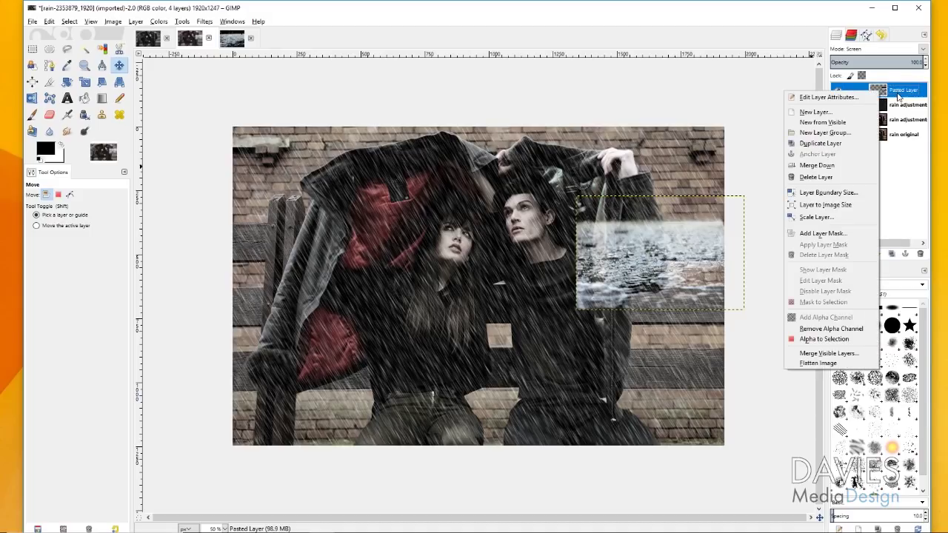
double_click(900, 90)
text(Rai)
key(Return)
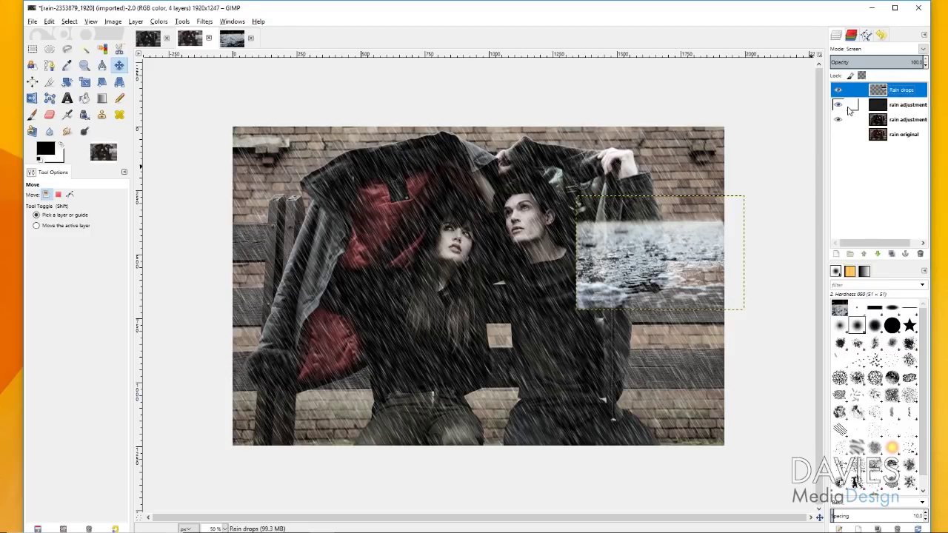
- Add a white (full opacity) layer mask to the Rain drops layer
right_click(884, 89)
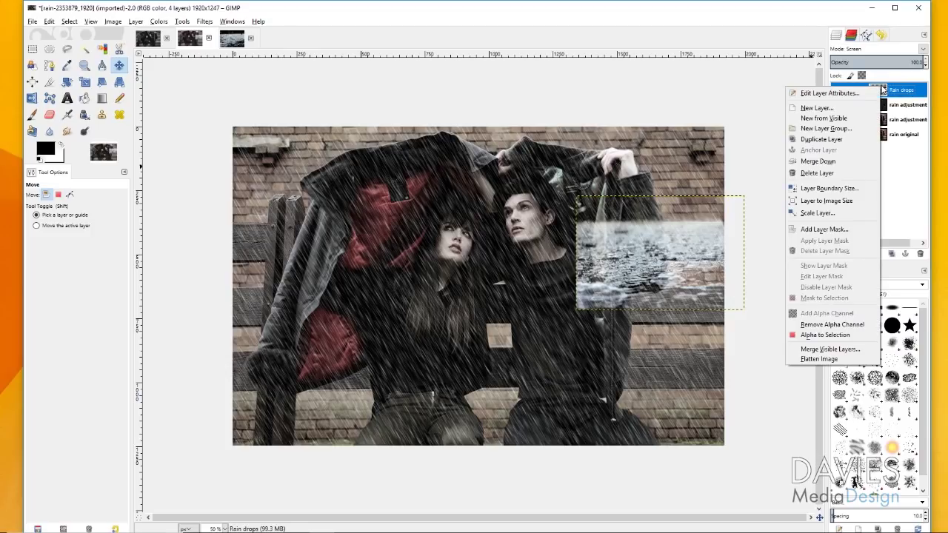
click(831, 231)
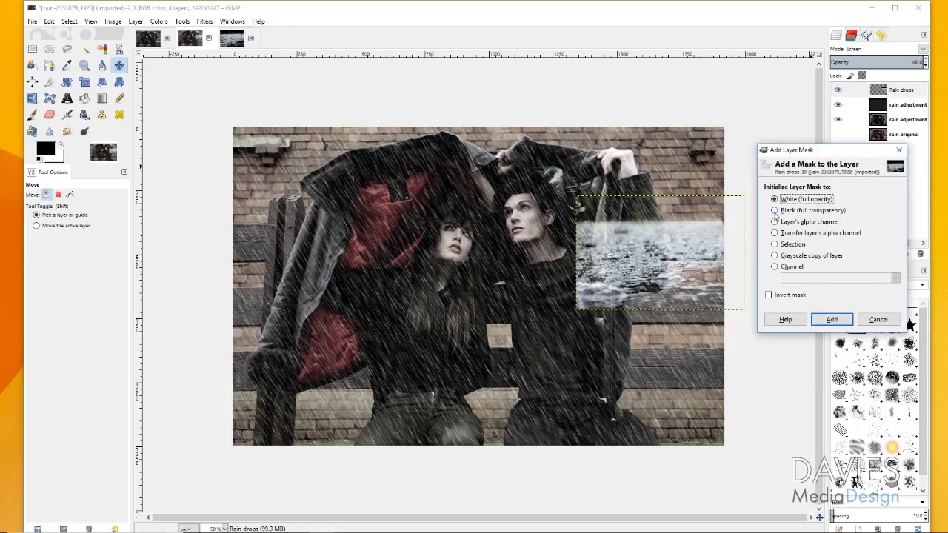
click(832, 320)
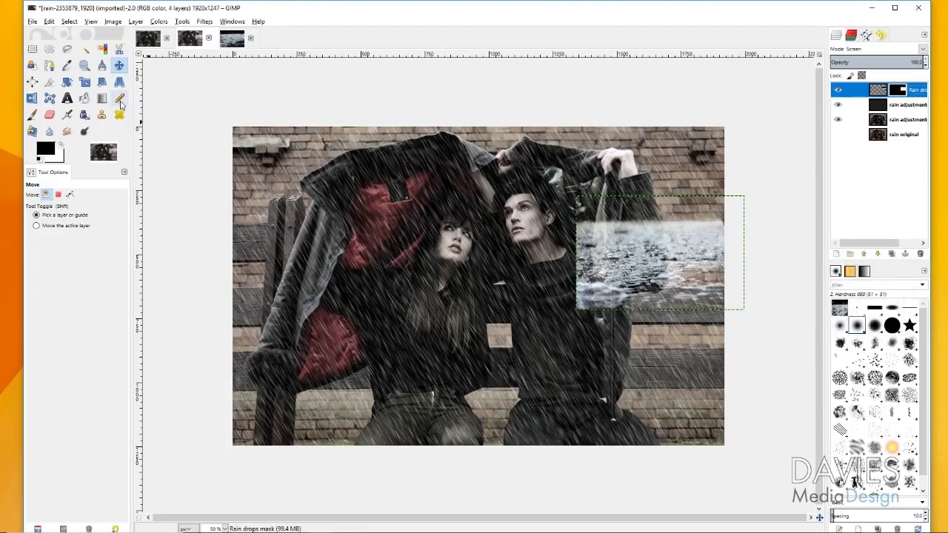
- Paint black on the Rain drops mask with an enlarged Hardness 050 Paintbrush, hiding the drops over the man and below the upper bench slat
click(33, 115)
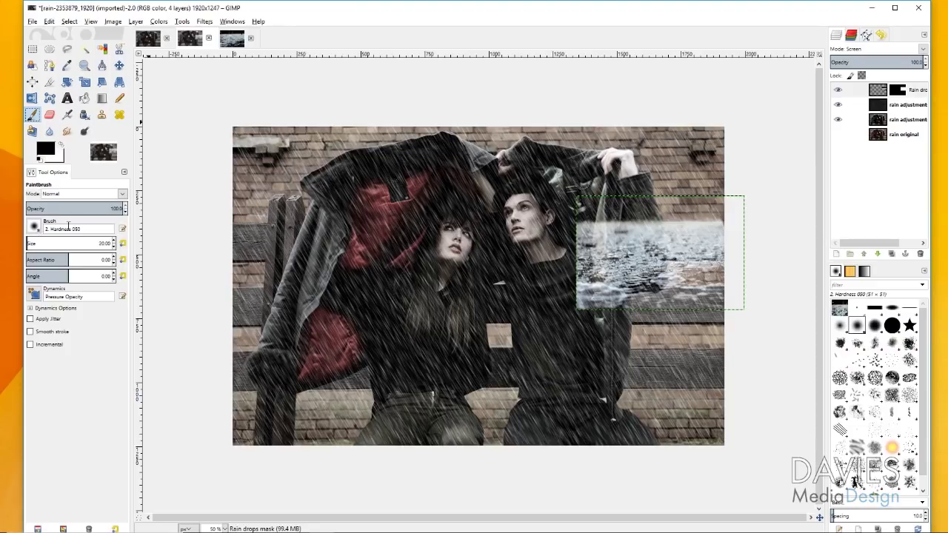
click(33, 228)
click(33, 228)
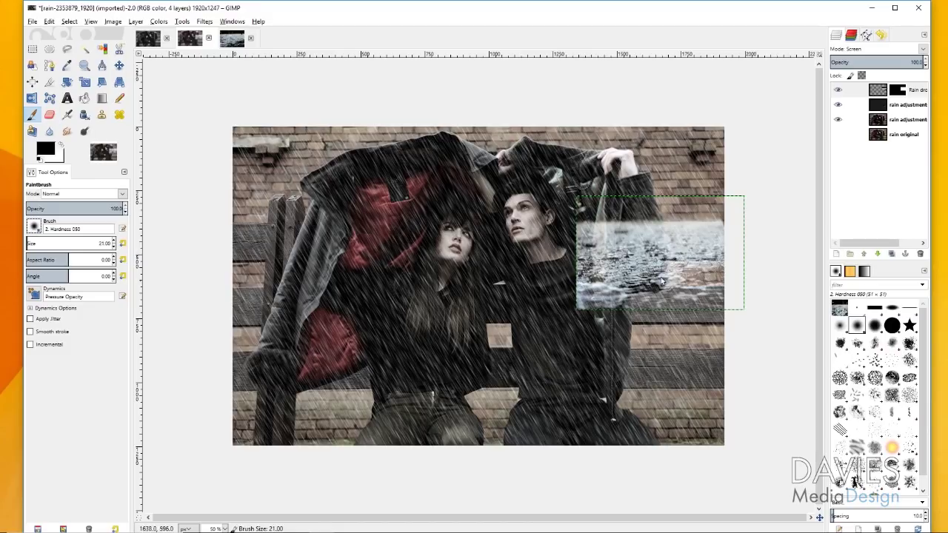
key(bracketright)
key(bracketright)
key(bracketright)
key(bracketright)
key(bracketright)
key(bracketright)
key(bracketright)
key(bracketright)
key(bracketright)
key(bracketright)
key(bracketright)
key(bracketright)
key(bracketright)
key(bracketright)
key(bracketright)
key(bracketright)
key(bracketright)
key(bracketright)
key(bracketright)
key(bracketright)
key(bracketright)
key(bracketright)
key(bracketright)
key(bracketright)
key(bracketright)
key(bracketright)
key(bracketright)
key(bracketright)
key(bracketright)
key(bracketright)
key(bracketright)
key(bracketright)
key(bracketright)
key(bracketright)
key(bracketright)
key(bracketright)
key(bracketright)
key(bracketright)
key(bracketright)
key(bracketright)
drag(32, 243, 49, 243)
mouse_move(693, 280)
mouse_down()
mouse_move(726, 289)
mouse_move(587, 289)
mouse_move(585, 298)
mouse_move(583, 283)
mouse_move(730, 263)
mouse_move(600, 265)
mouse_move(579, 251)
mouse_move(618, 221)
mouse_up()
- Reduce the brush size to 101.28 and mask the remaining raindrops off the edge of the man's sleeve
key(bracketleft)
key(bracketleft)
key(bracketleft)
key(bracketleft)
key(bracketleft)
key(bracketleft)
key(bracketleft)
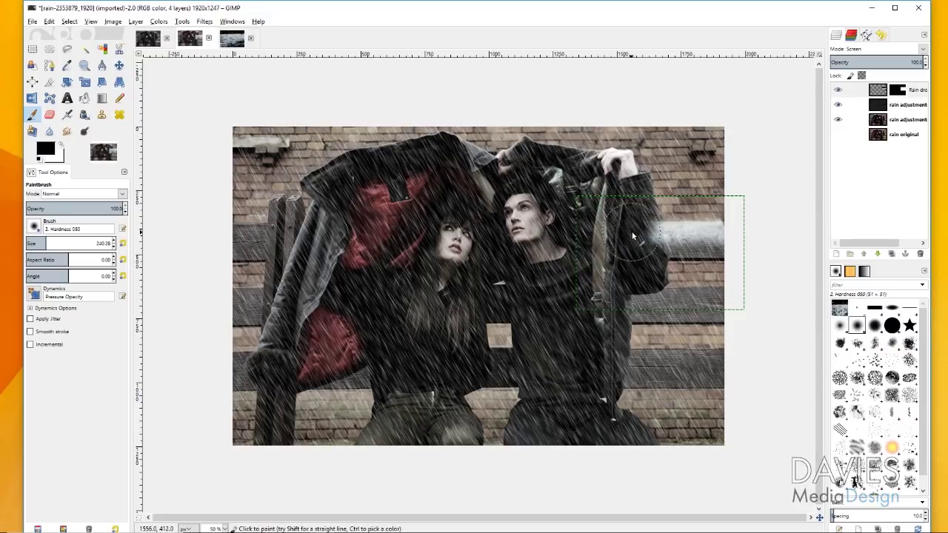
key(bracketleft)
key(bracketleft)
key(bracketleft)
key(bracketleft)
key(bracketleft)
key(bracketleft)
key(bracketleft)
key(bracketleft)
key(bracketleft)
key(bracketleft)
key(bracketleft)
key(bracketleft)
key(bracketleft)
key(bracketleft)
key(bracketleft)
key(bracketleft)
key(bracketleft)
key(bracketleft)
key(bracketleft)
key(bracketleft)
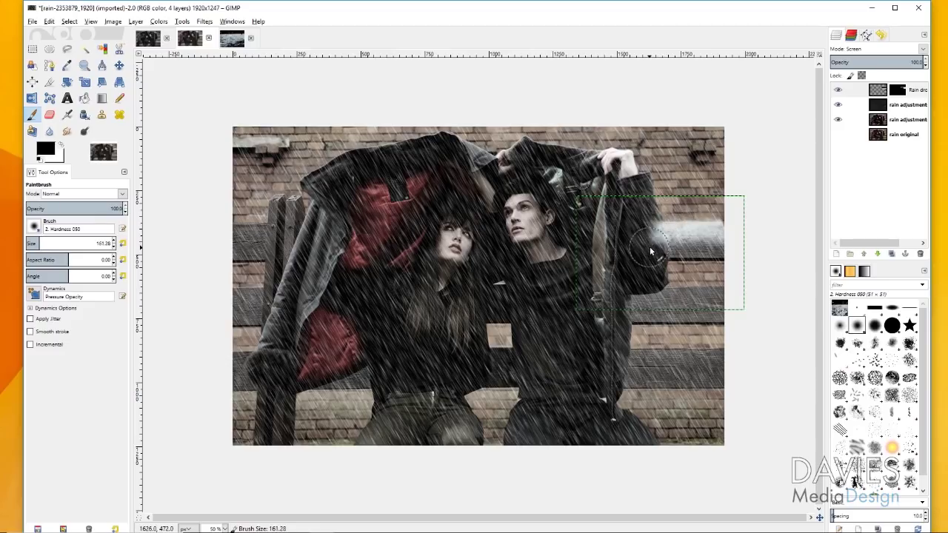
key(bracketleft)
key(bracketleft)
key(bracketleft)
key(bracketleft)
key(bracketleft)
key(bracketleft)
key(bracketleft)
key(bracketleft)
key(bracketleft)
key(bracketleft)
key(bracketleft)
key(bracketleft)
key(bracketleft)
key(bracketleft)
key(bracketleft)
key(bracketleft)
key(bracketleft)
key(bracketleft)
key(bracketleft)
key(bracketleft)
key(bracketleft)
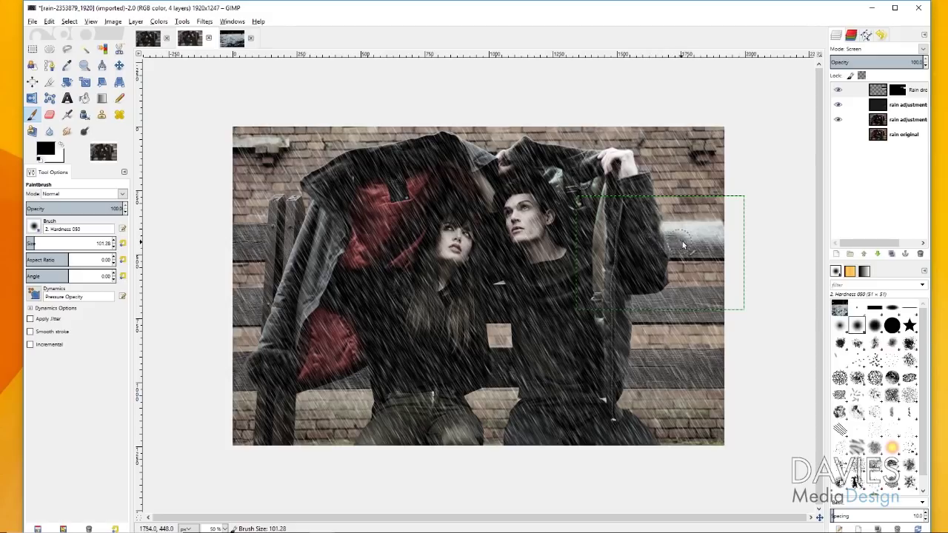
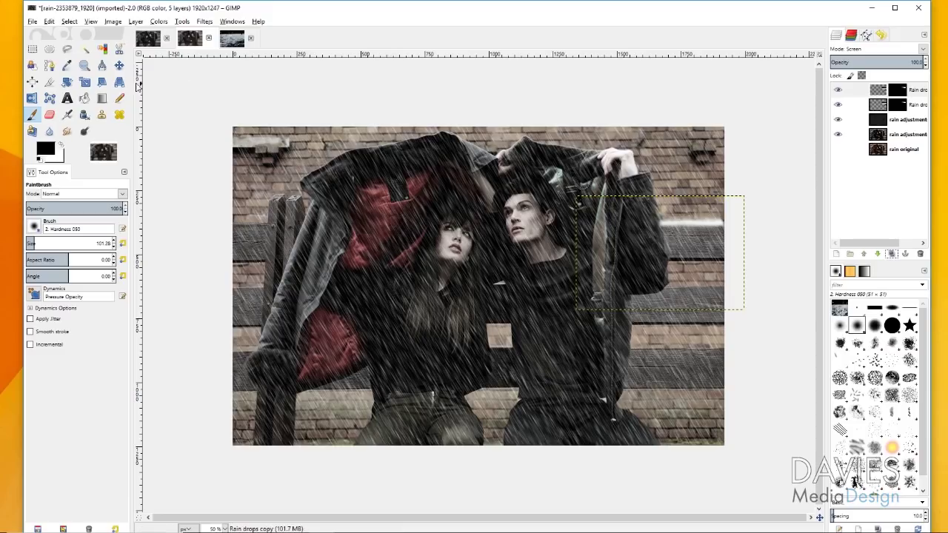
- Move the duplicated raindrop strip down onto the second bench slat and ready the Paintbrush on its layer mask
drag(702, 227, 708, 289)
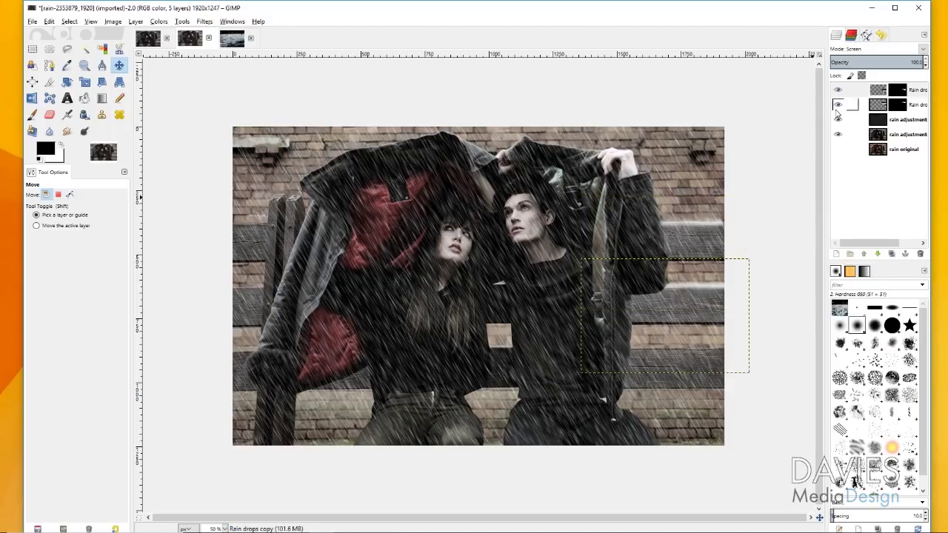
click(906, 108)
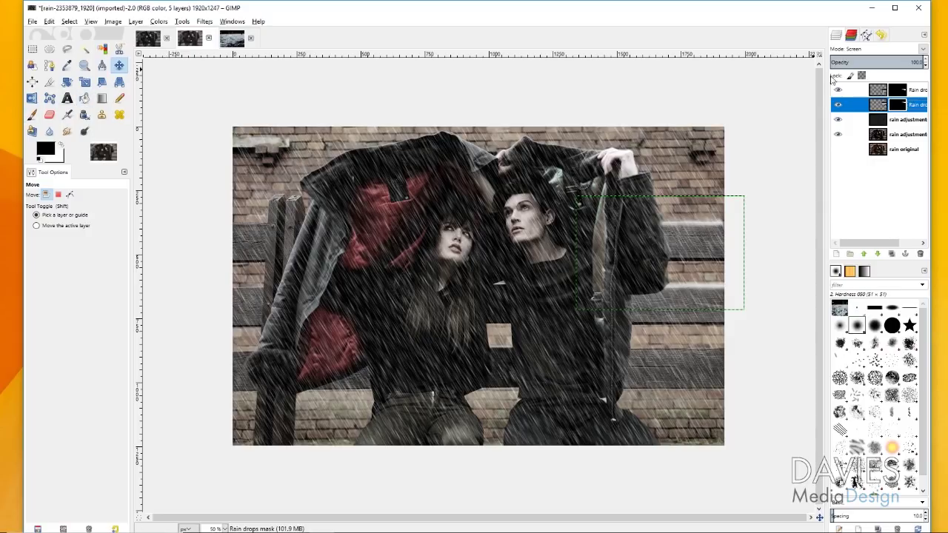
click(899, 90)
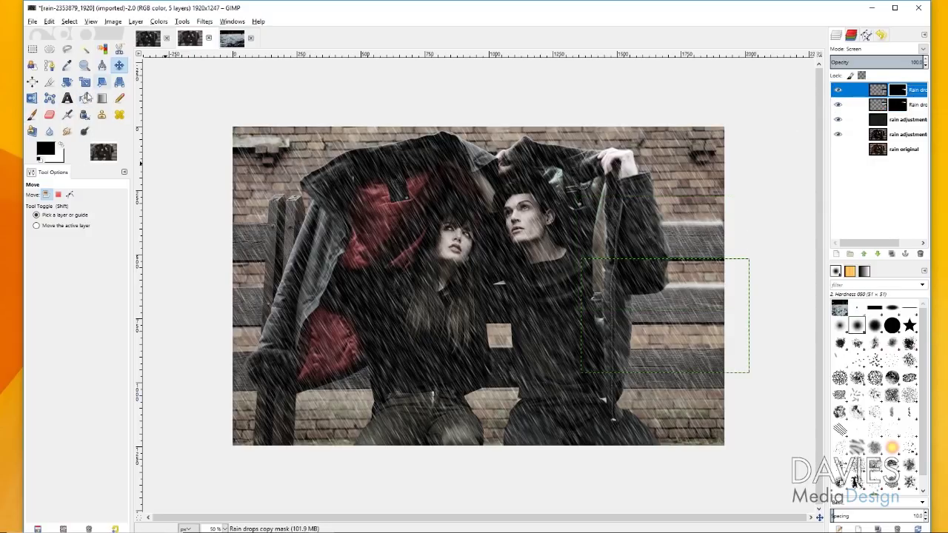
click(32, 114)
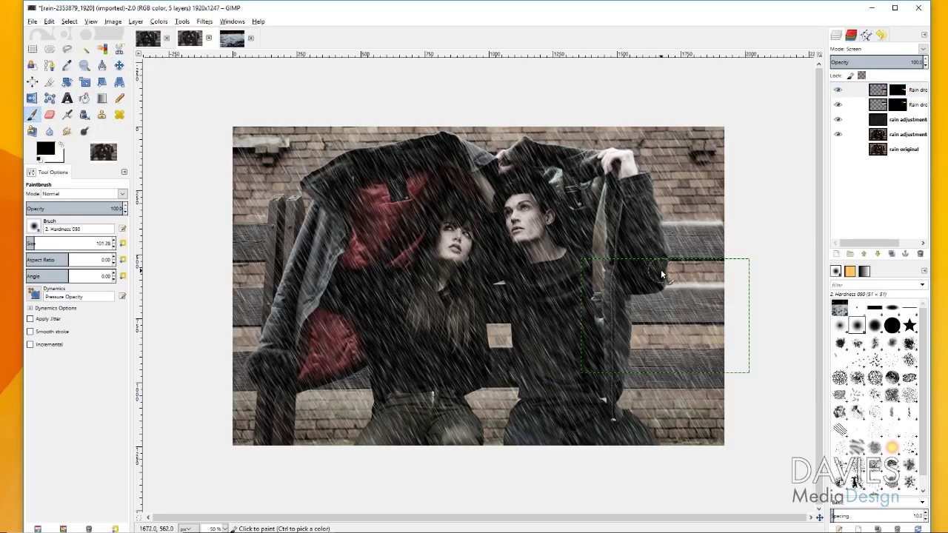
click(880, 90)
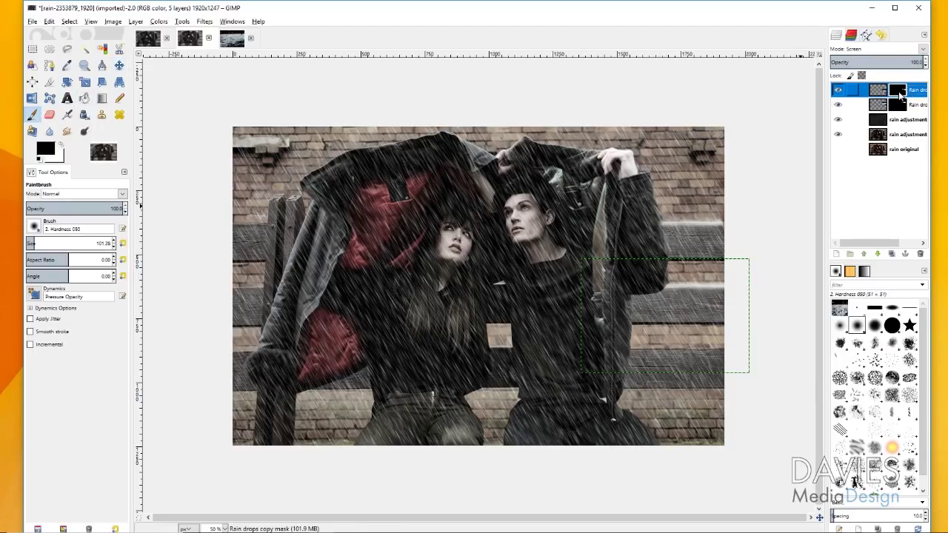
click(883, 90)
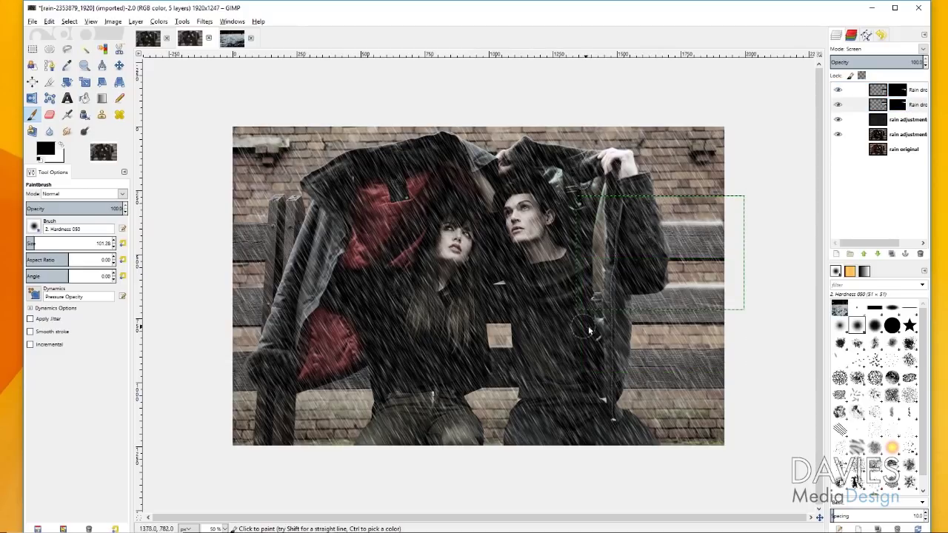
- Duplicate the uppermost Rain drops layer and move the new copy down onto the third bench slat
click(881, 105)
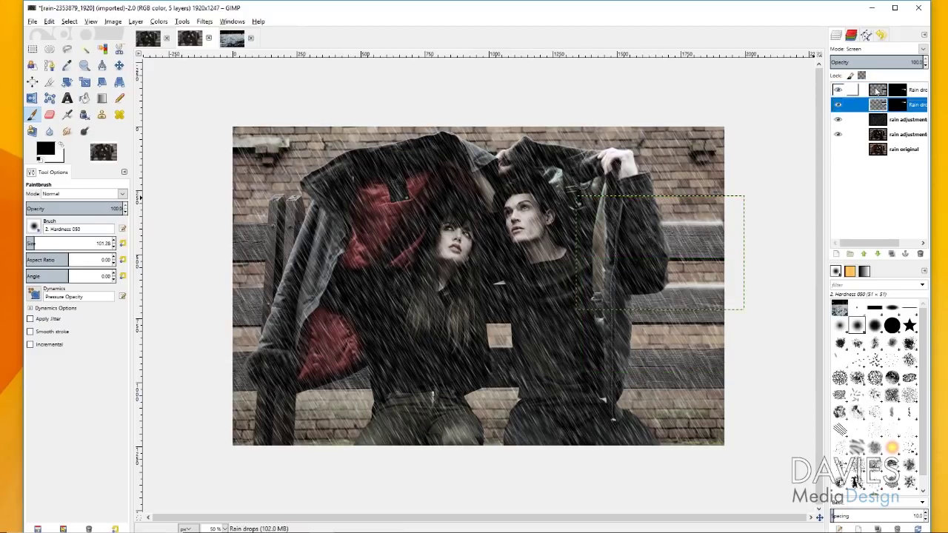
click(877, 90)
click(892, 255)
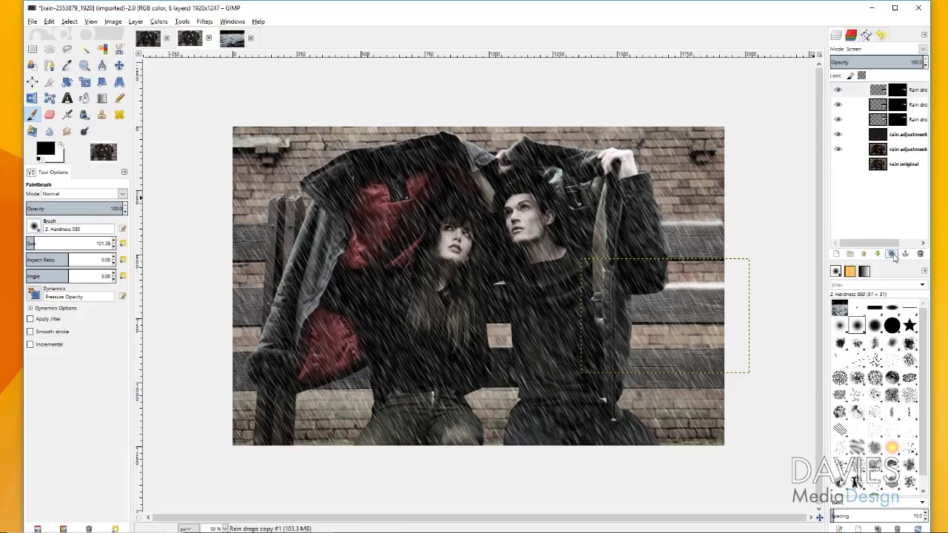
click(118, 65)
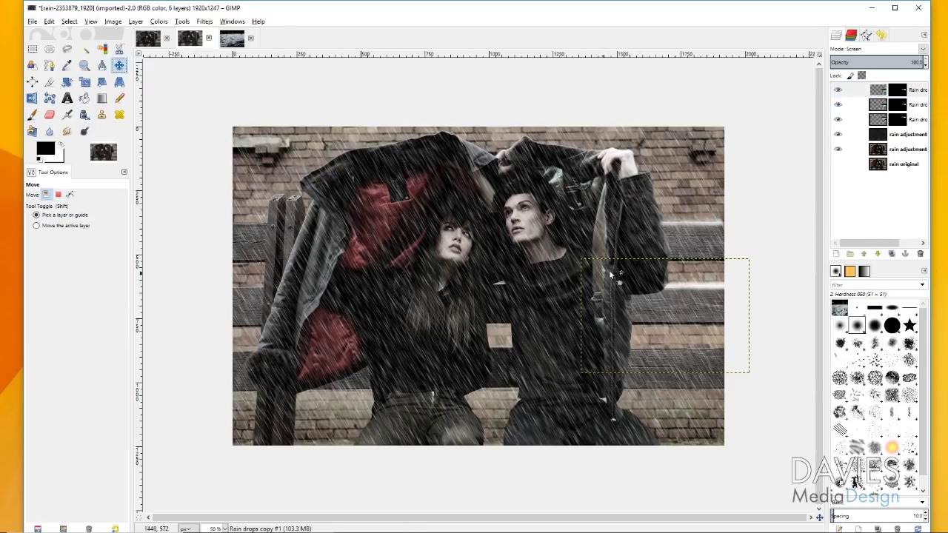
drag(695, 284, 694, 344)
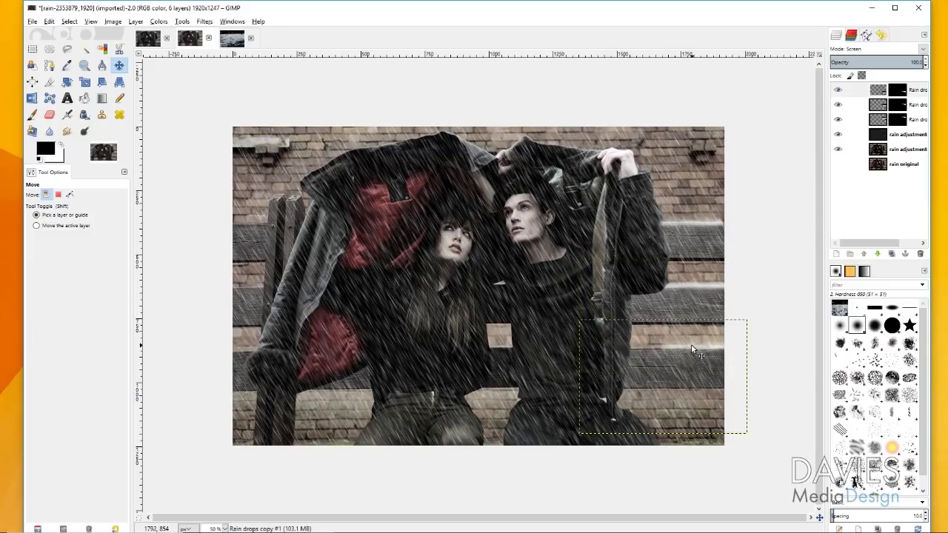
- Paint white on the newest copy's mask to extend the raindrops along the third slat, redoing the first stroke, and restore black as foreground colour
click(32, 115)
click(63, 147)
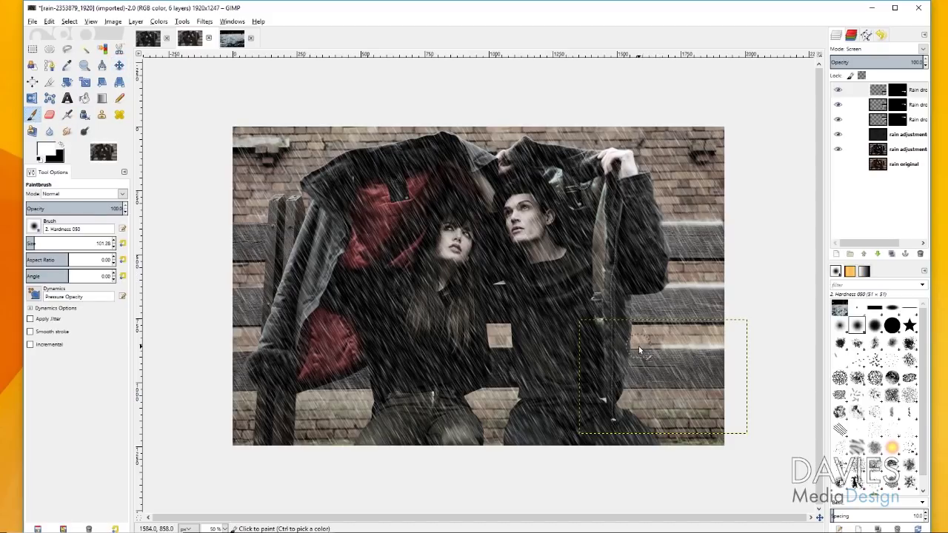
click(897, 122)
click(898, 89)
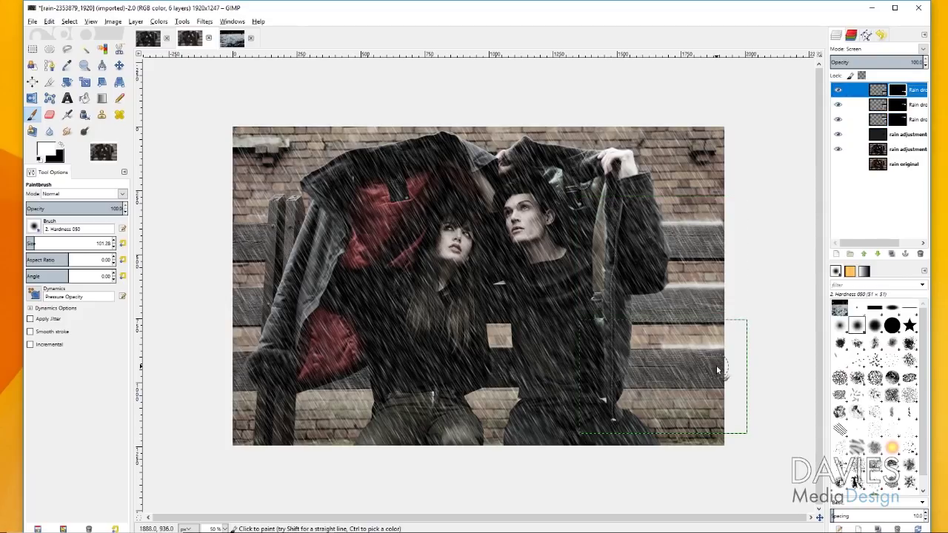
mouse_move(653, 346)
mouse_down()
mouse_move(615, 347)
mouse_move(725, 345)
mouse_up()
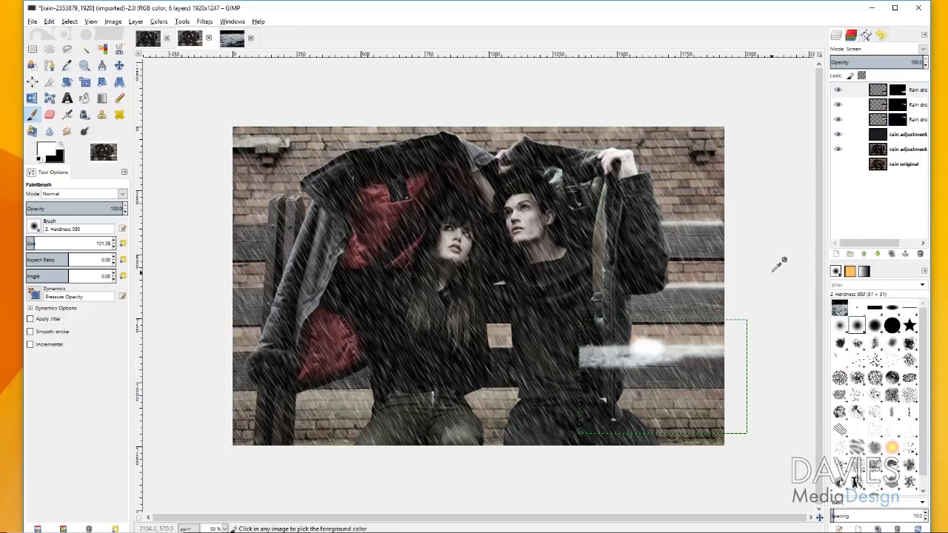
key(ctrl+z)
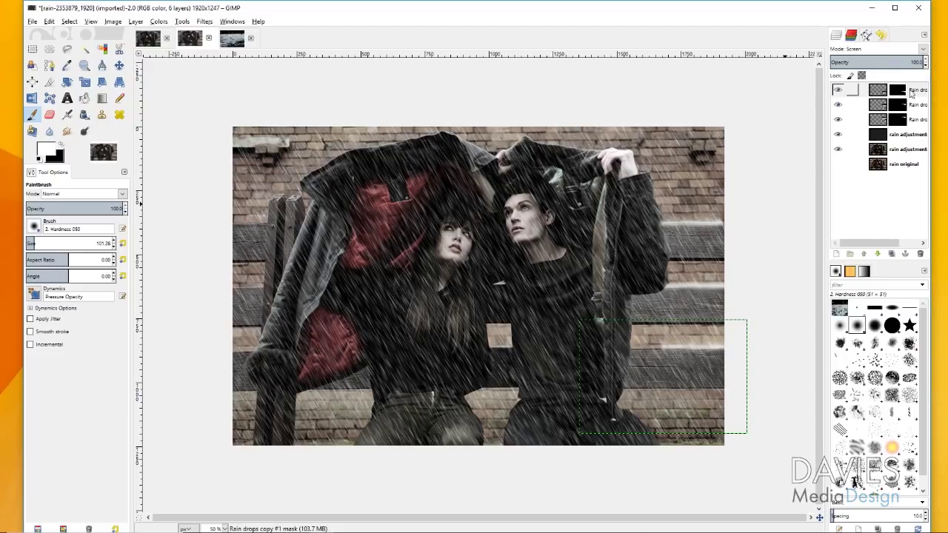
click(898, 90)
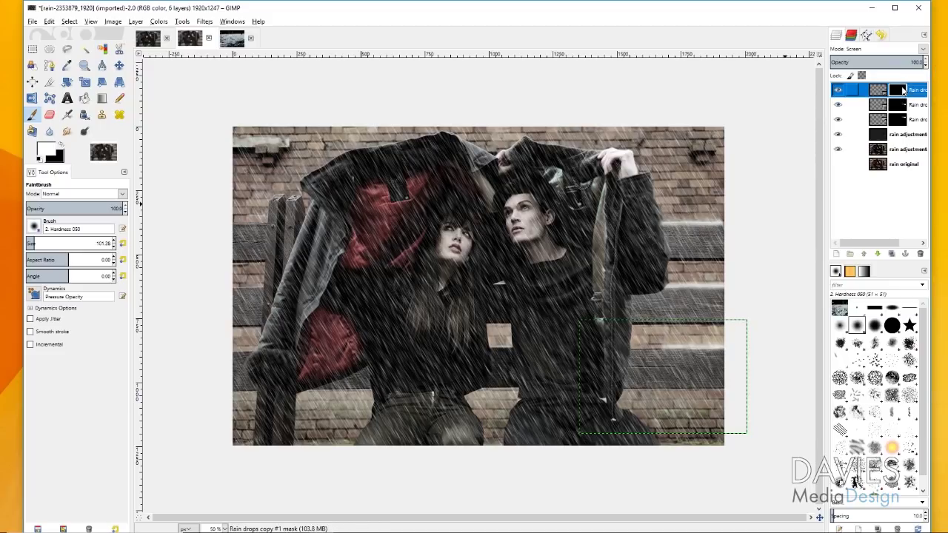
mouse_move(661, 347)
mouse_down()
mouse_move(589, 349)
mouse_move(705, 356)
mouse_up()
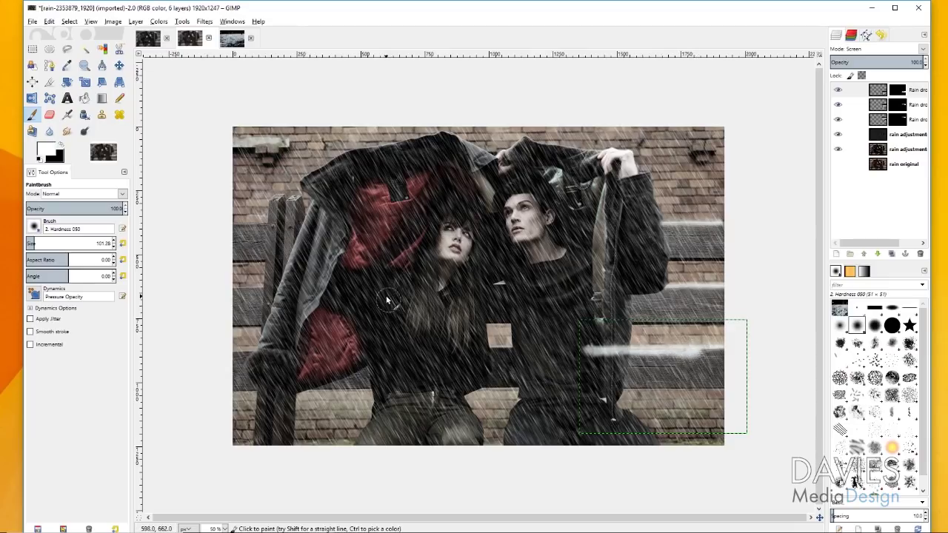
click(69, 148)
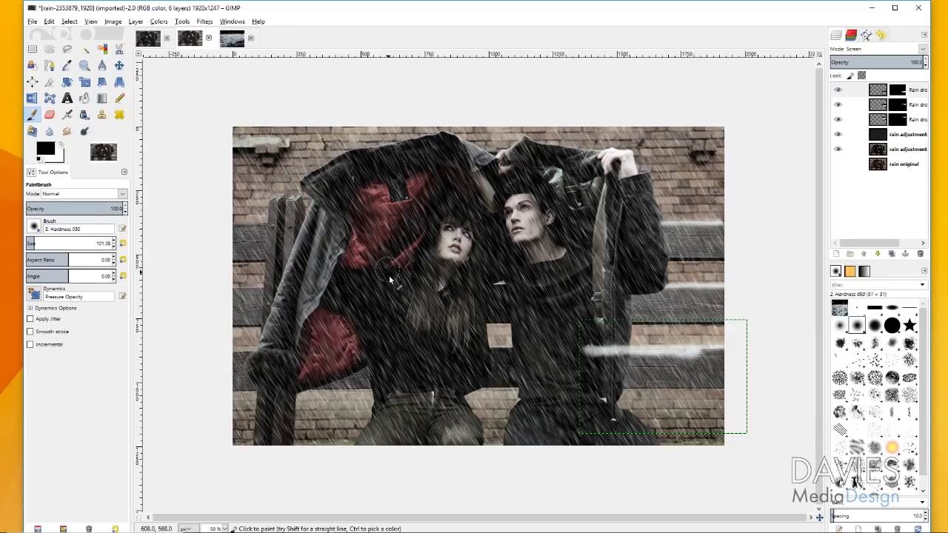
- Paint black to mask the third-slat raindrops off the man's coat and slat face, and nudge that raindrop layer slightly down
drag(587, 363, 615, 350)
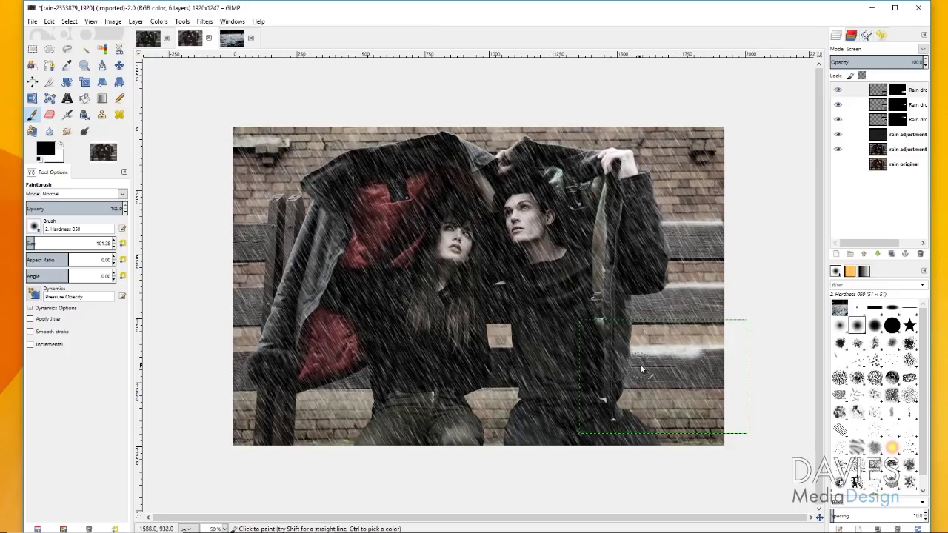
mouse_move(664, 368)
mouse_down()
mouse_move(709, 365)
mouse_move(623, 360)
mouse_up()
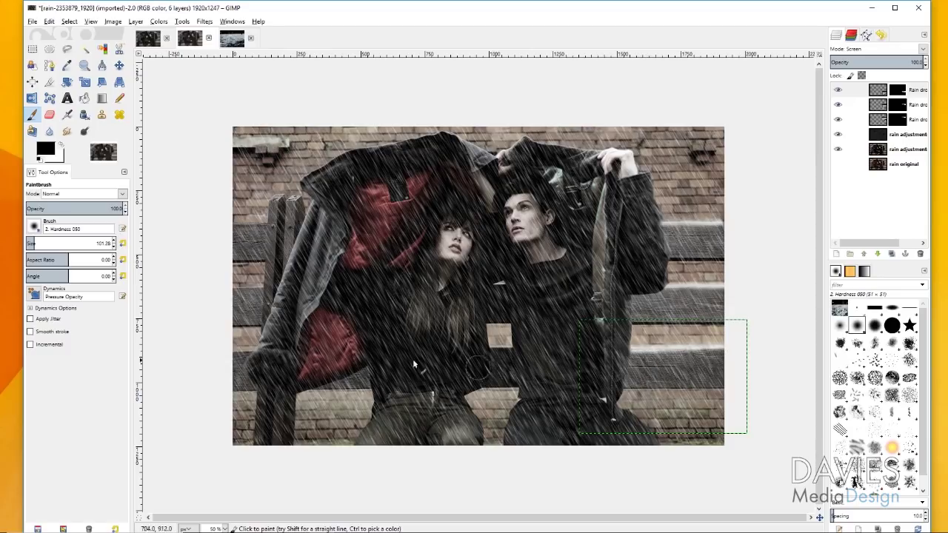
click(120, 67)
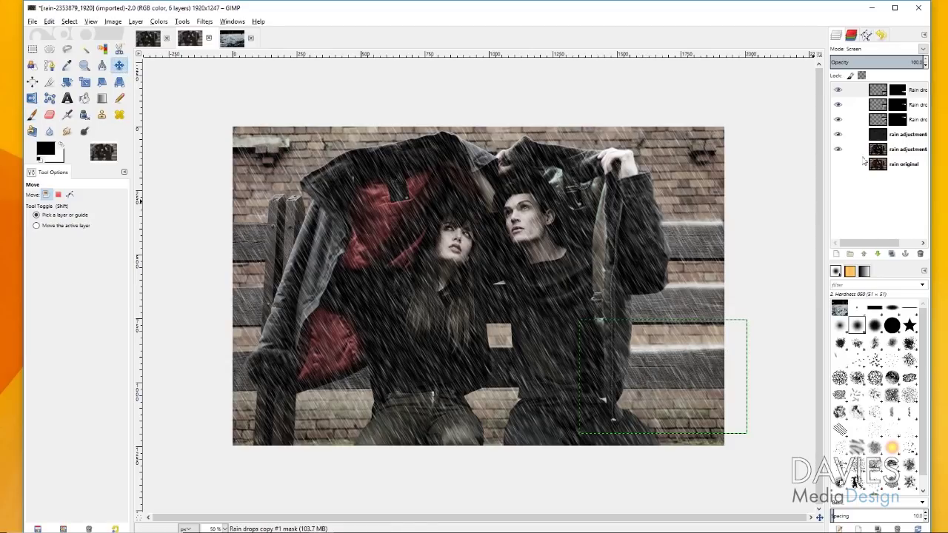
click(882, 93)
drag(660, 354, 660, 354)
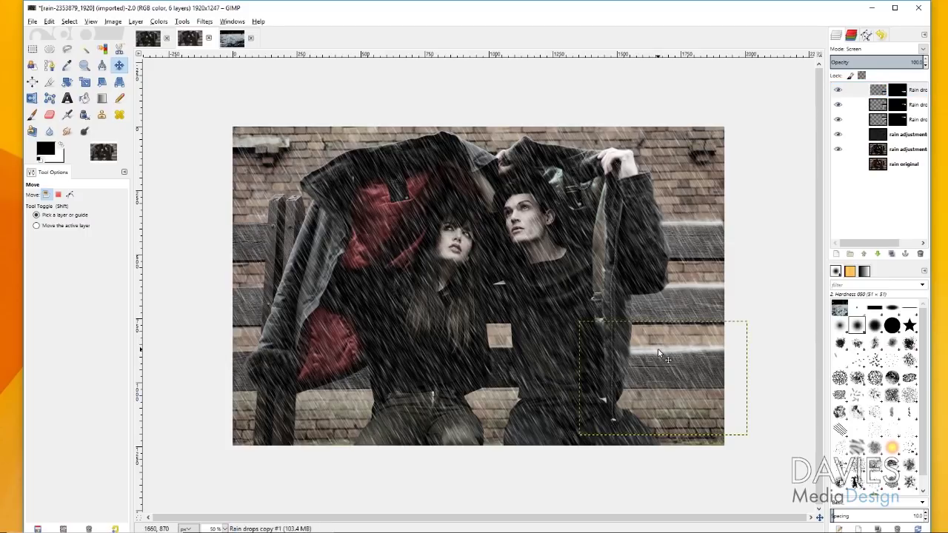
- Paint black on the uppermost raindrop layer's mask to clear leftover drops from the third slat's face, then make rain original the active layer
click(834, 90)
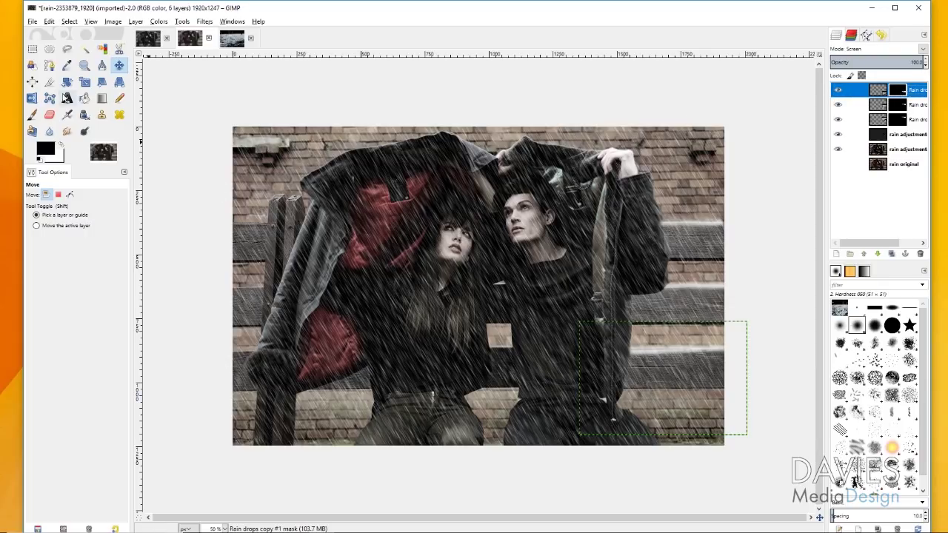
click(32, 115)
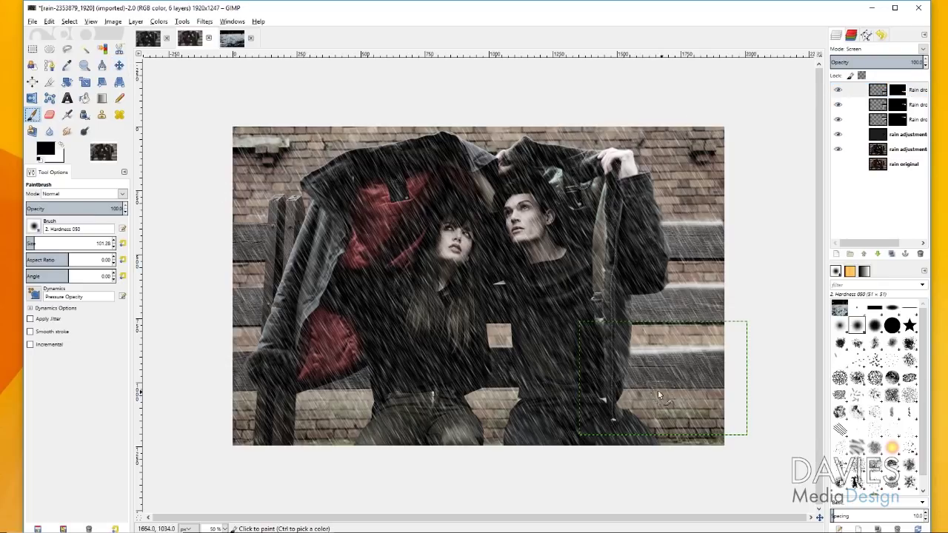
mouse_move(643, 364)
mouse_down()
mouse_move(701, 365)
mouse_move(743, 387)
mouse_up()
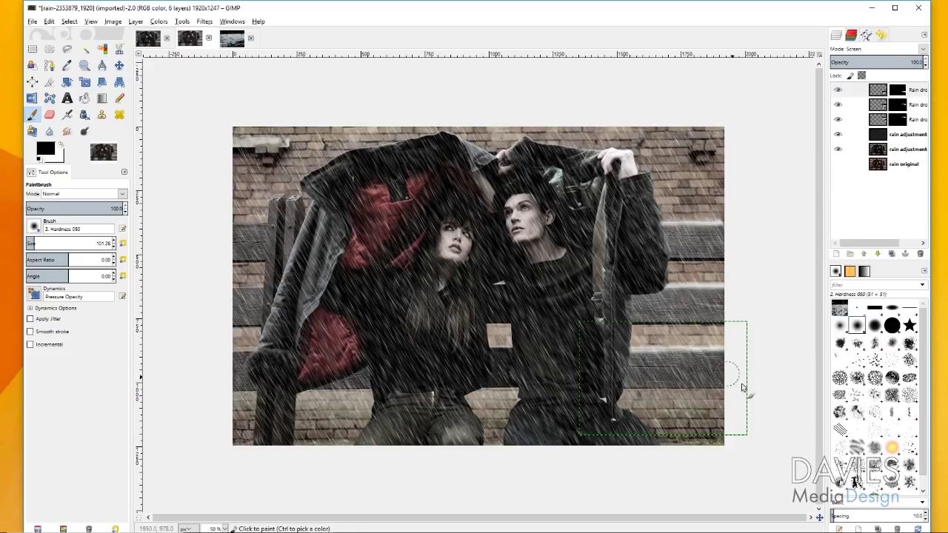
key(ctrl+shift+a)
click(886, 164)
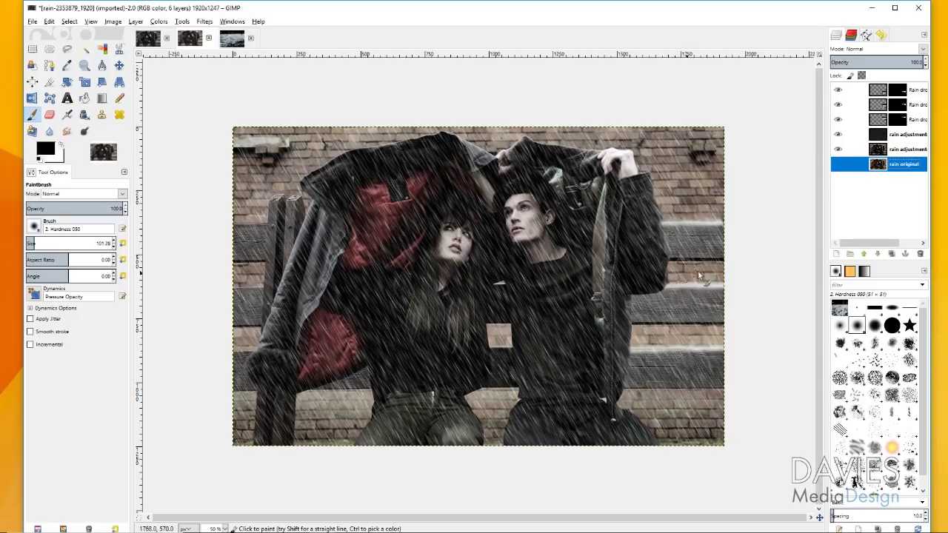
- Copy the whole drops photo and paste it into the rain image
click(883, 121)
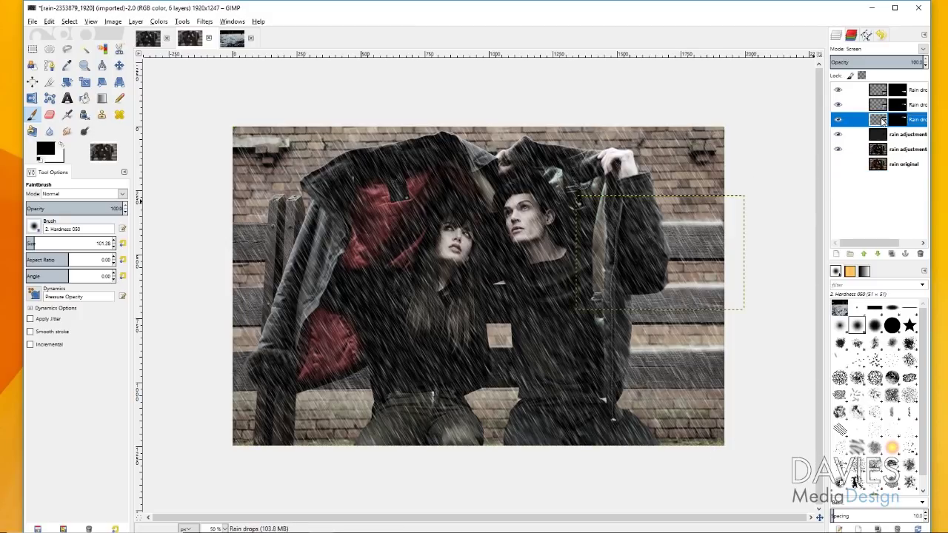
click(224, 40)
click(48, 22)
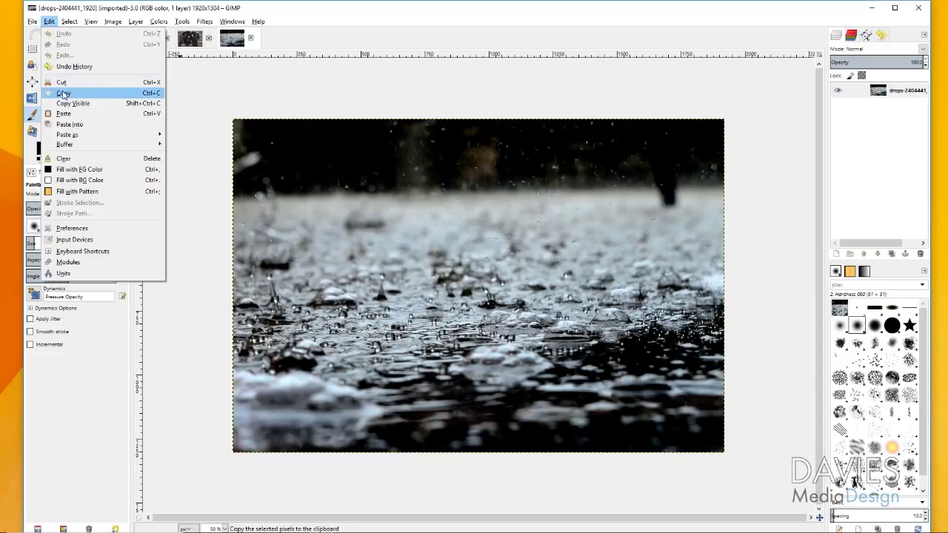
click(66, 93)
click(190, 39)
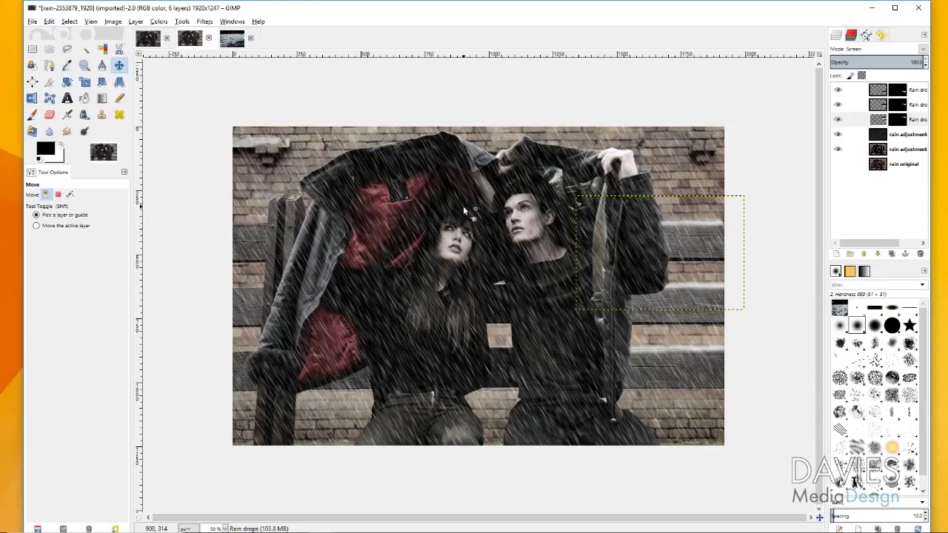
click(48, 21)
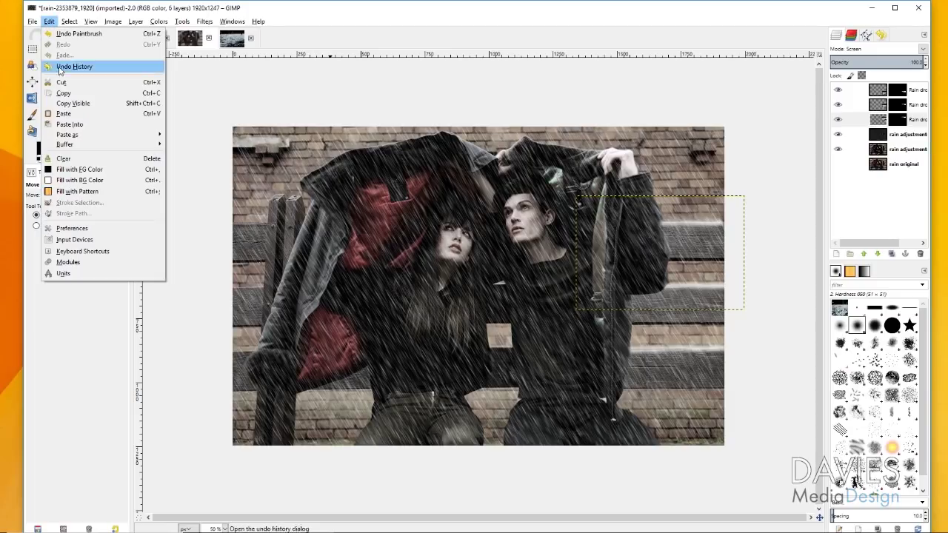
click(67, 113)
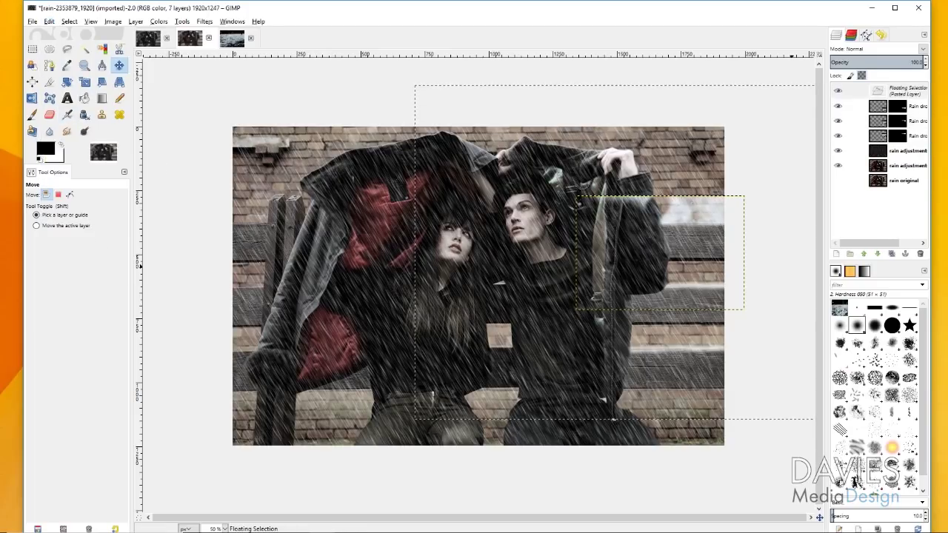
- Turn the floating selection into a new layer named "rain drops left" and set its blend mode to Screen
click(849, 91)
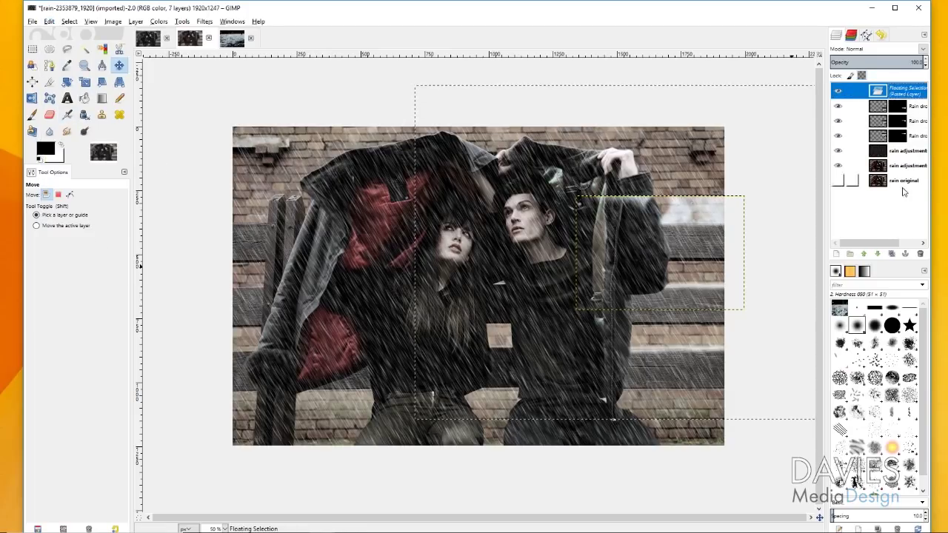
click(836, 255)
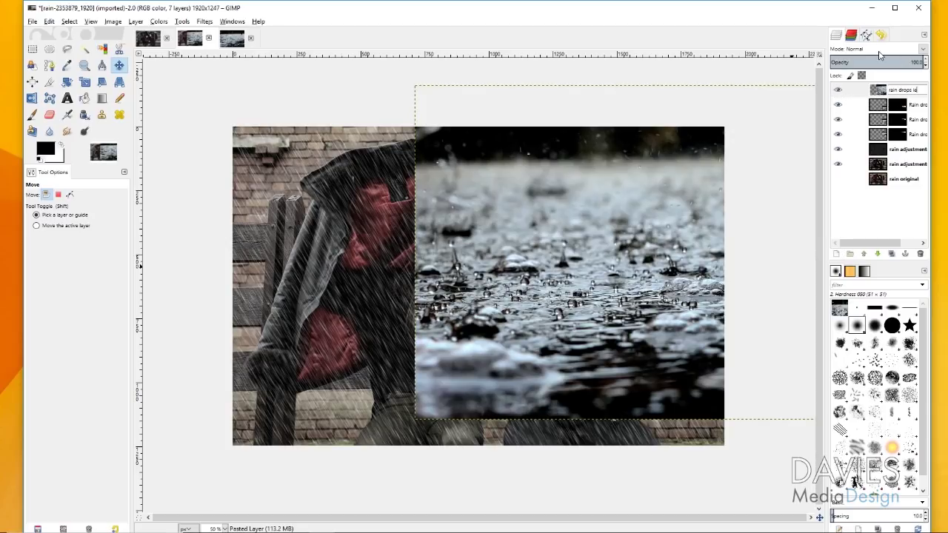
key(Return)
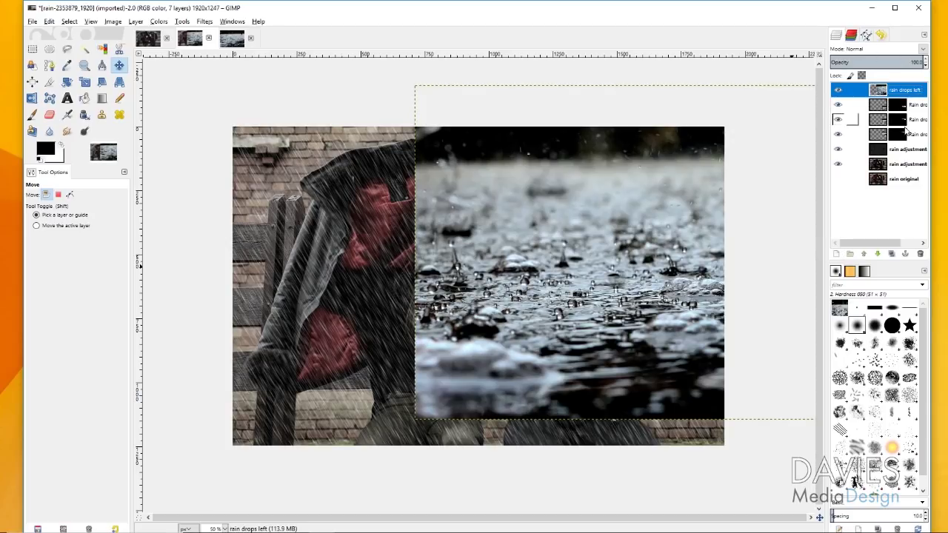
click(925, 50)
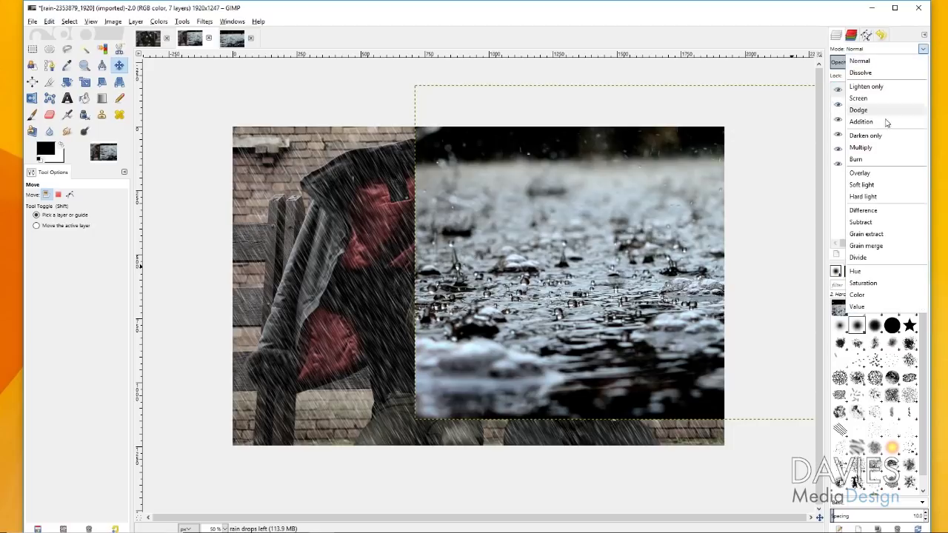
click(877, 94)
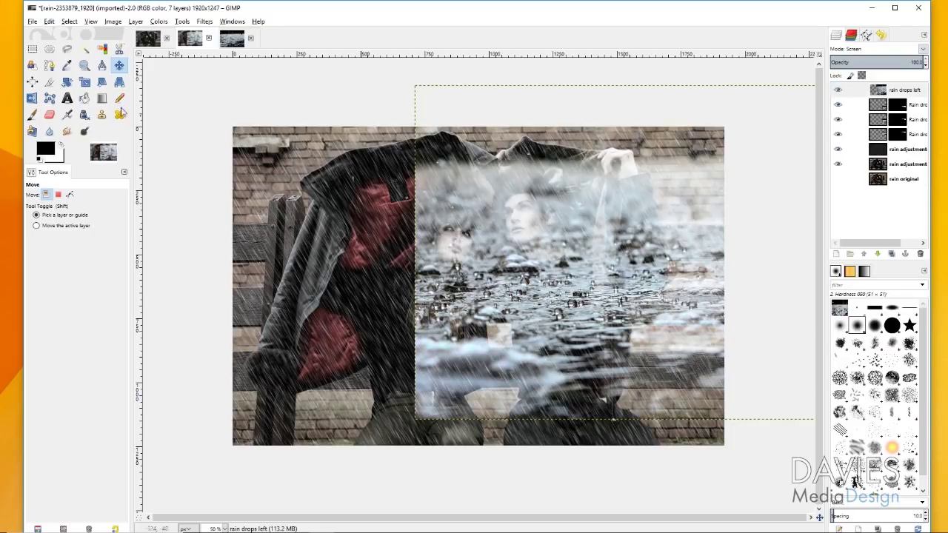
- Scale the rain drops left layer to 592 × 402 px with Keep aspect on, and move it over the top slat's left end
drag(537, 298, 352, 329)
click(85, 82)
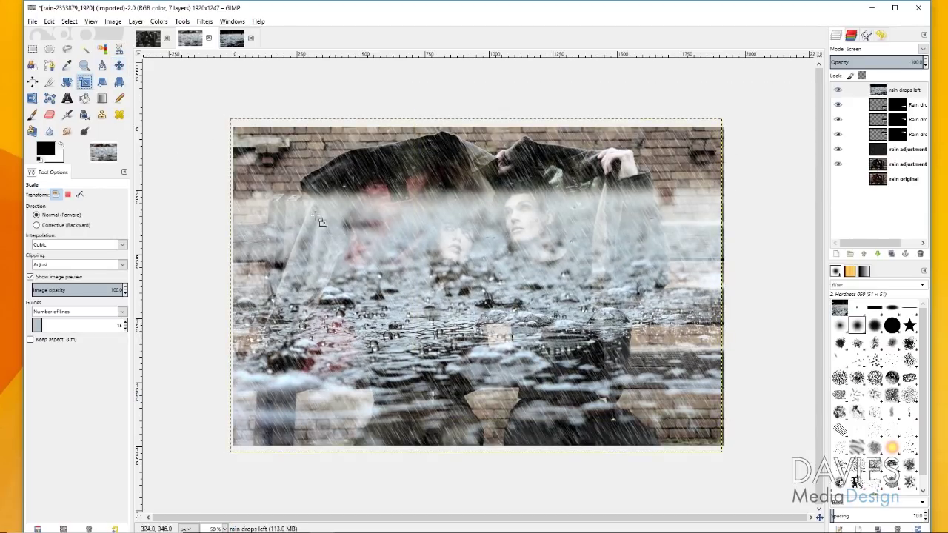
drag(256, 154, 512, 382)
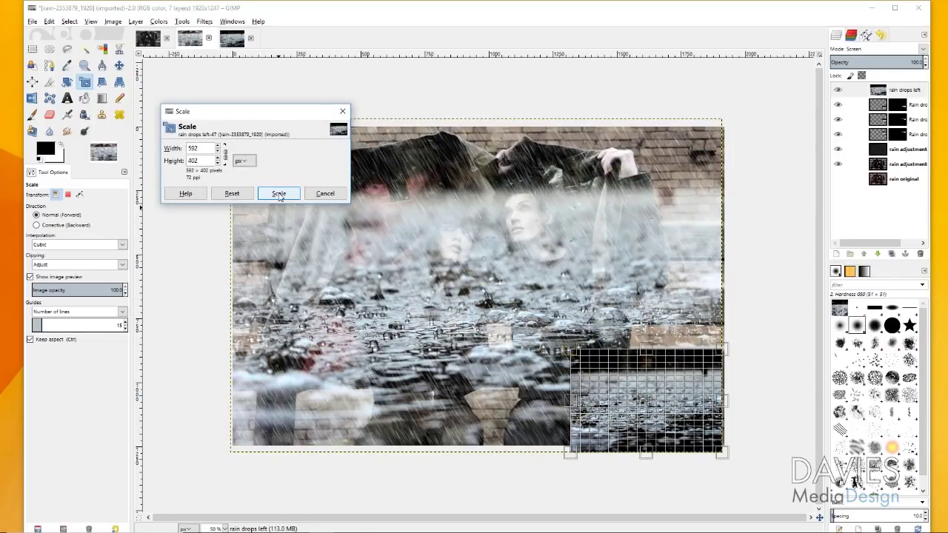
click(279, 194)
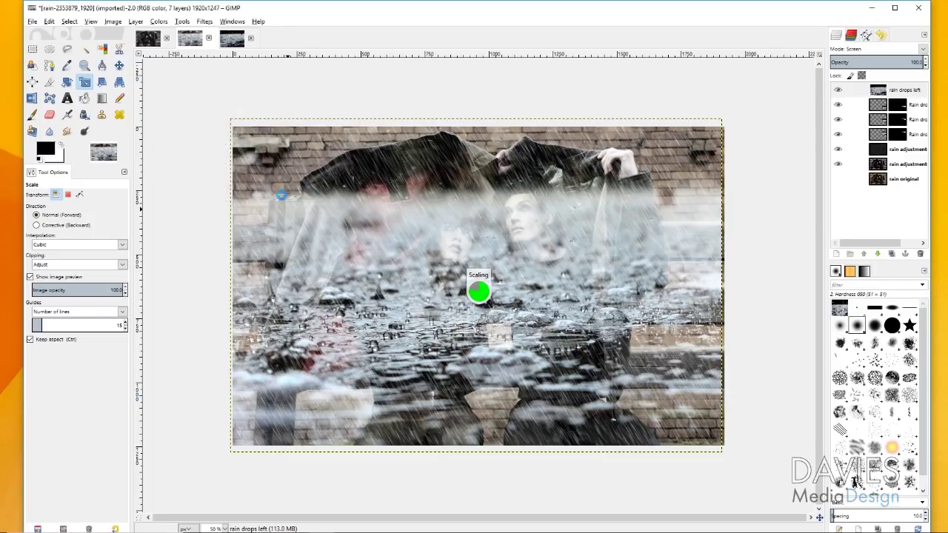
click(119, 65)
drag(694, 414, 301, 286)
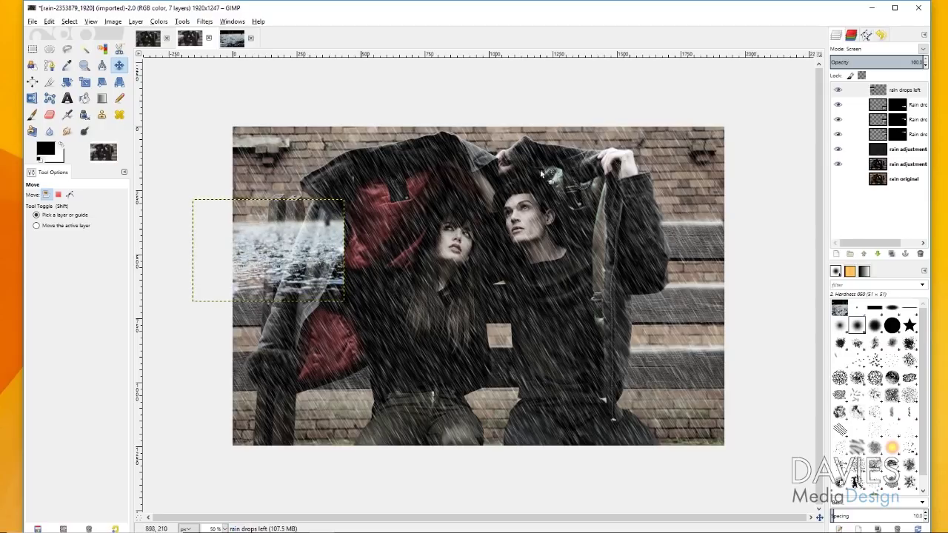
- Add a White (full opacity) mask to rain drops left and paint black so raindrops stay only along the top slat's edge
click(854, 90)
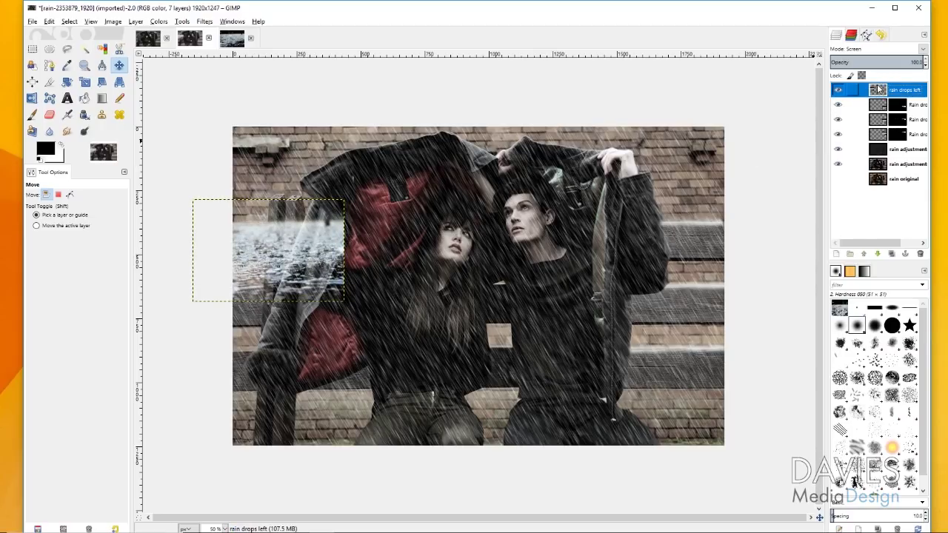
right_click(879, 90)
click(828, 231)
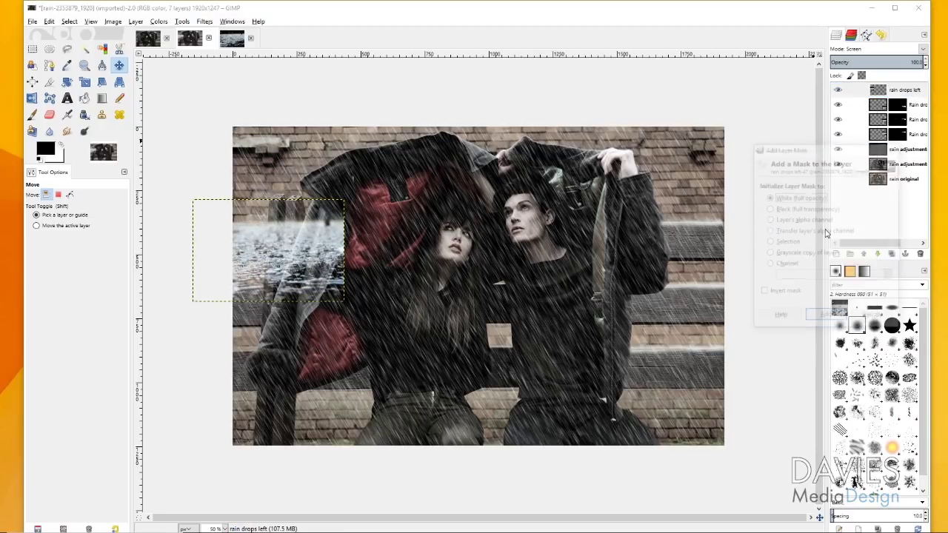
click(830, 317)
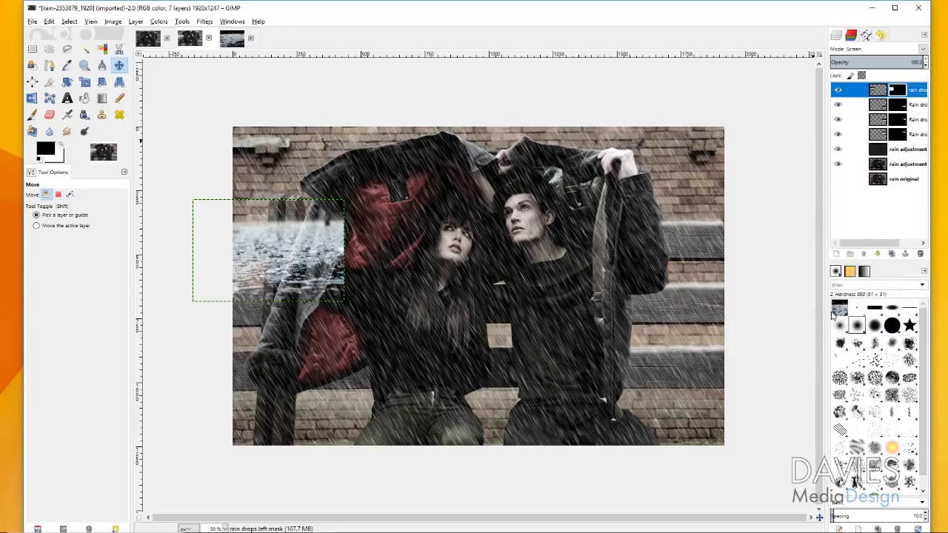
click(32, 115)
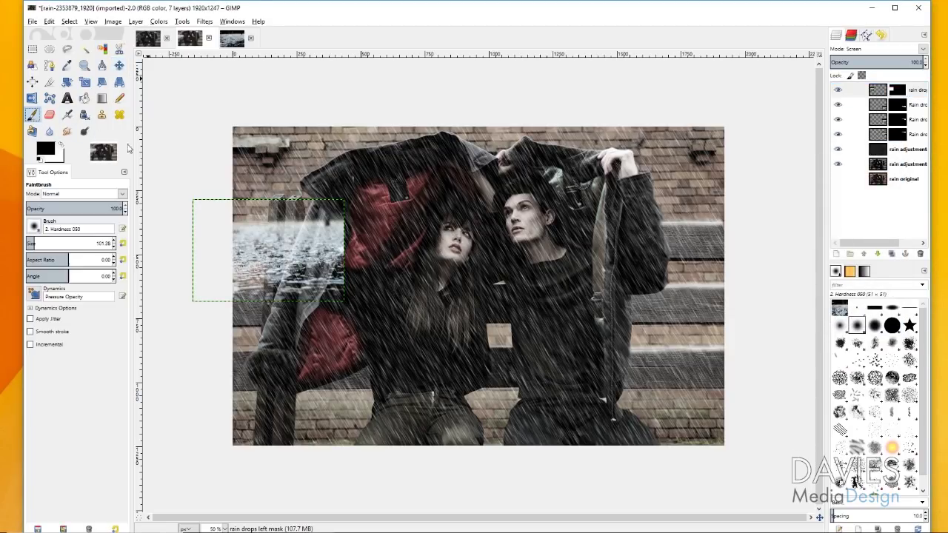
mouse_move(339, 252)
mouse_down()
mouse_move(340, 200)
mouse_move(349, 272)
mouse_move(326, 302)
mouse_move(316, 279)
mouse_move(220, 300)
mouse_move(300, 307)
mouse_move(258, 272)
mouse_move(272, 244)
mouse_move(321, 250)
mouse_move(283, 230)
mouse_move(238, 239)
mouse_up()
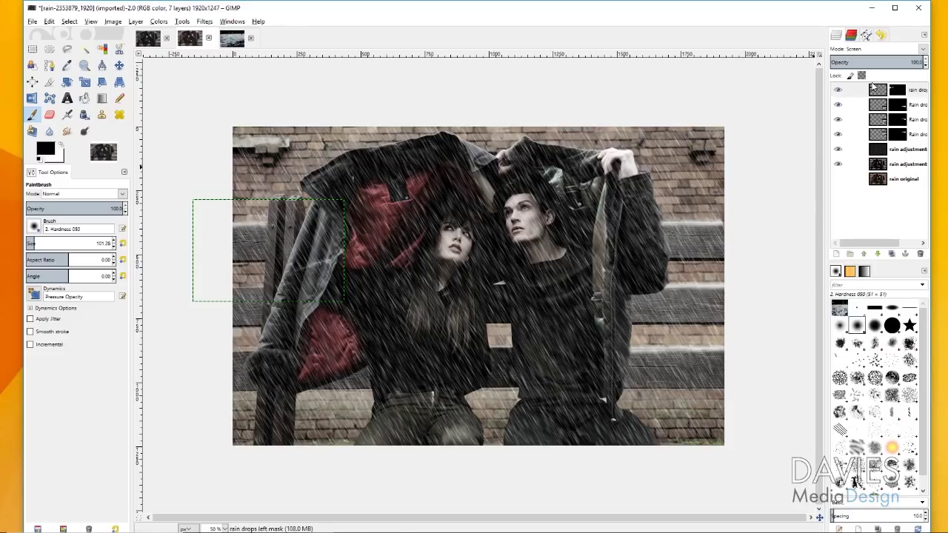
- Duplicate the rain drops left layer and mask the leftover raindrops off the jacket sleeve on both layers
click(878, 90)
click(891, 255)
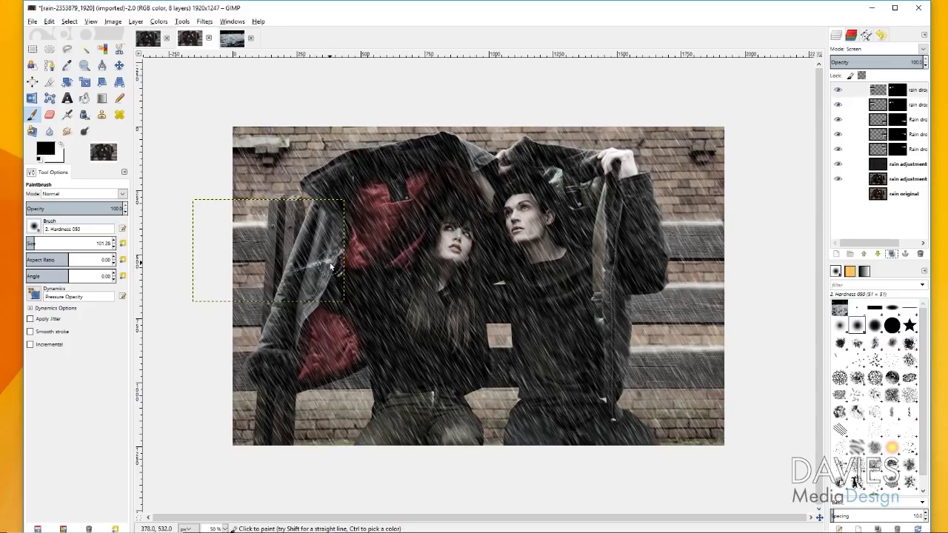
click(892, 105)
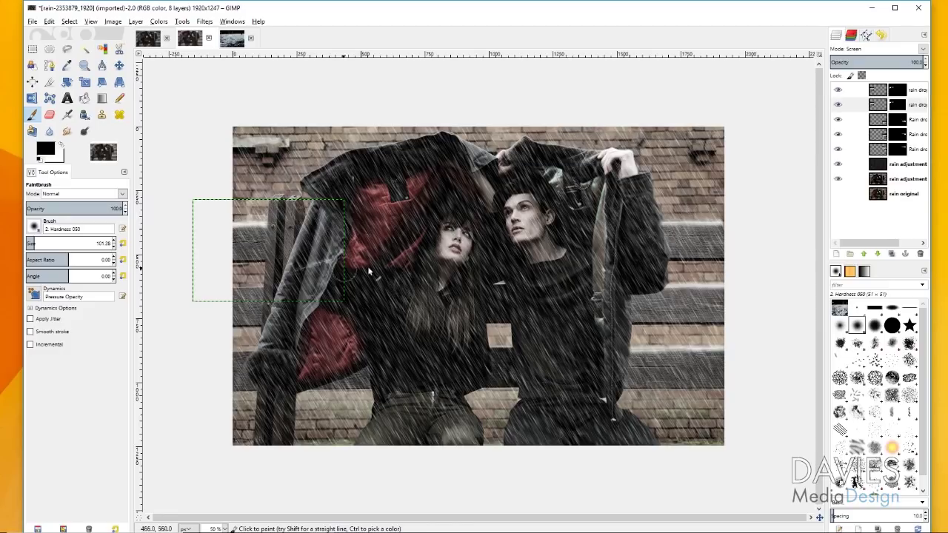
click(889, 90)
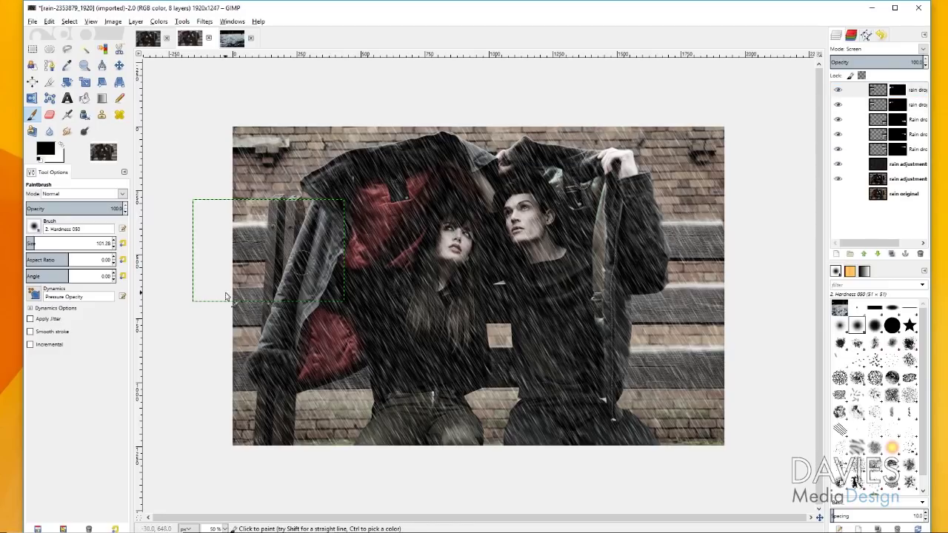
- Move the rain drops left copy down onto the second slat's left end, undoing the first move made with its mask active
click(120, 66)
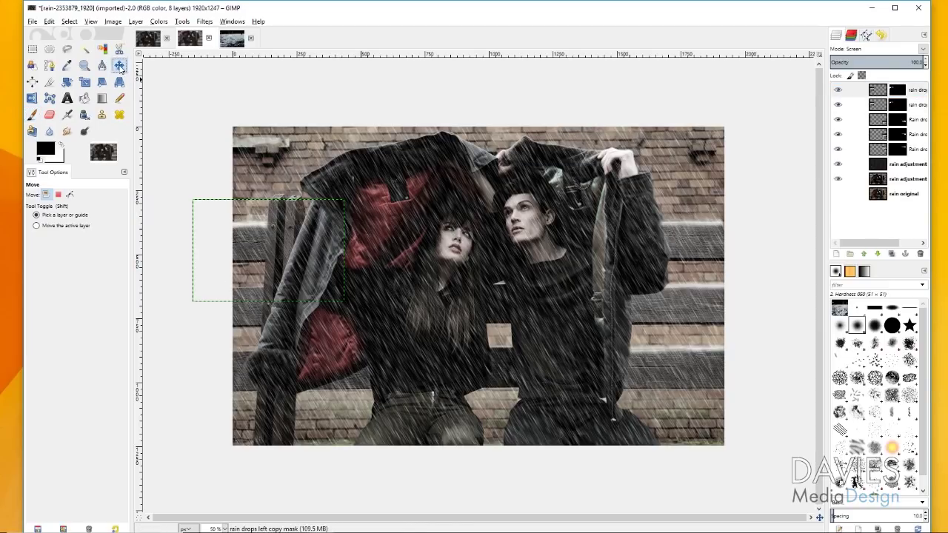
drag(248, 227, 244, 288)
key(ctrl+z)
click(892, 90)
click(879, 90)
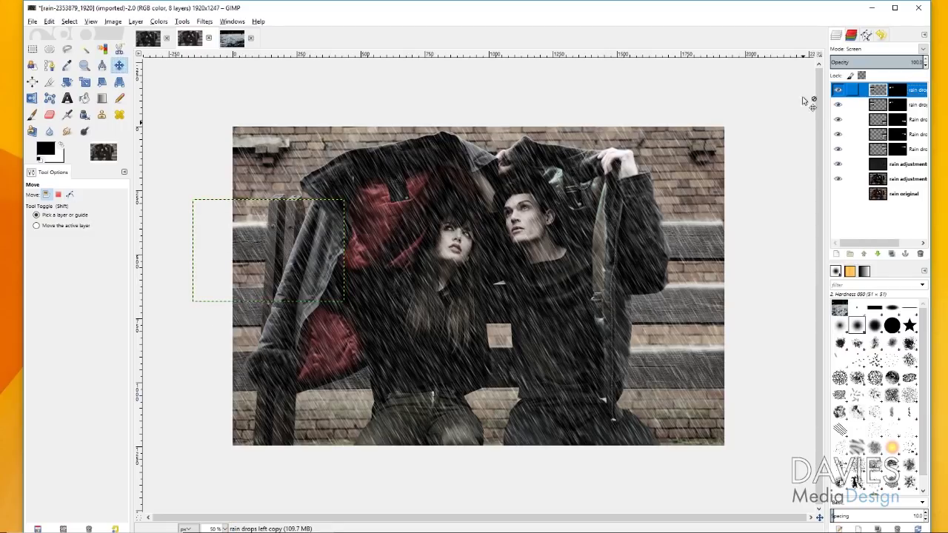
drag(252, 228, 250, 290)
- Paint black on the copy's layer mask to hide raindrops on the bench post beside the second slat
click(31, 115)
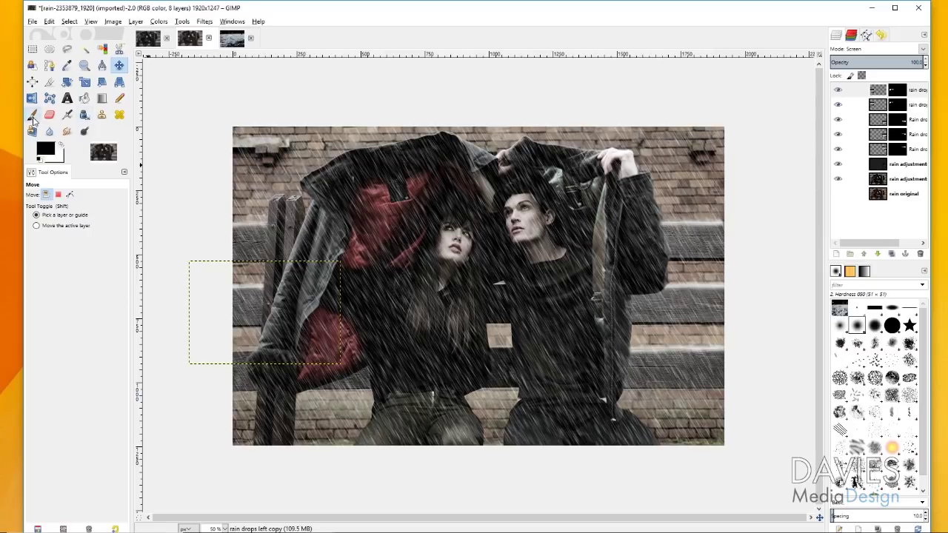
click(899, 90)
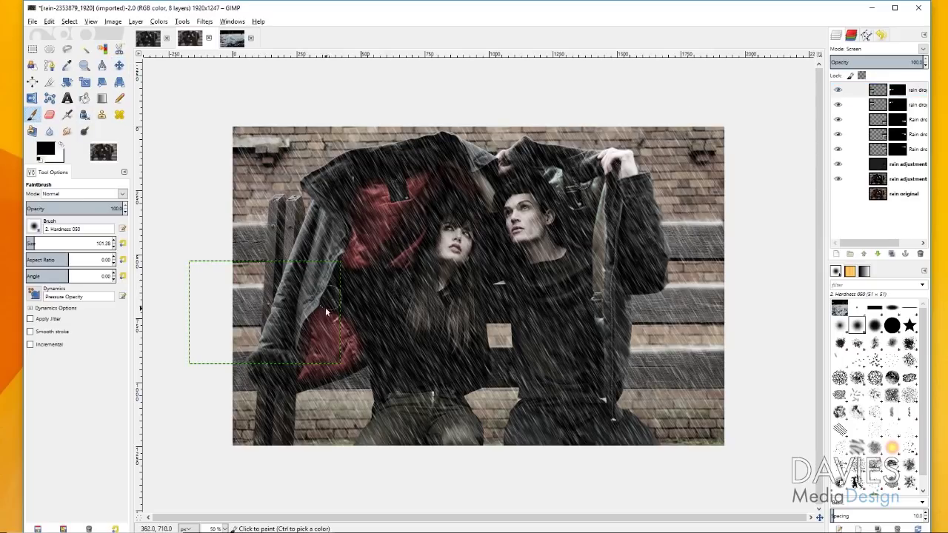
click(279, 300)
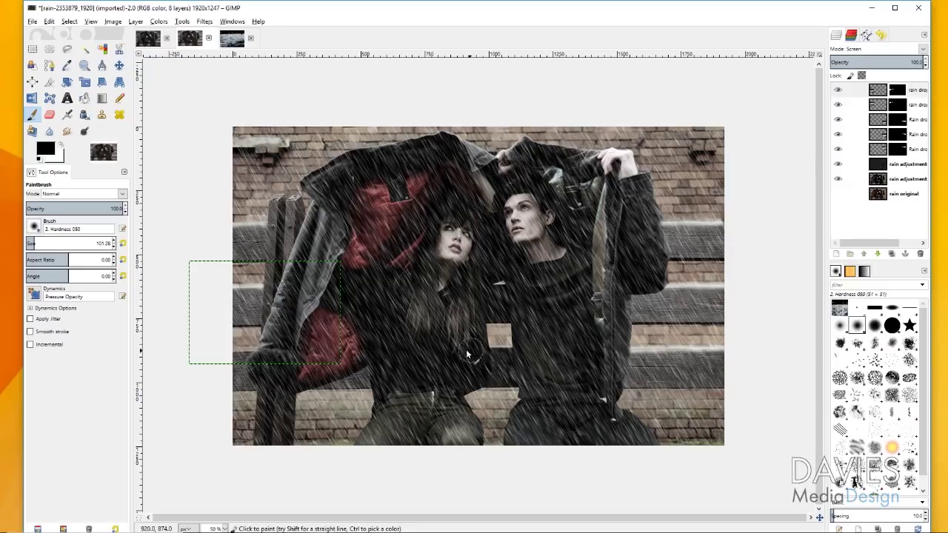
- Duplicate the rain drops left copy layer and move the duplicate down onto the third bench slat's left end
click(878, 90)
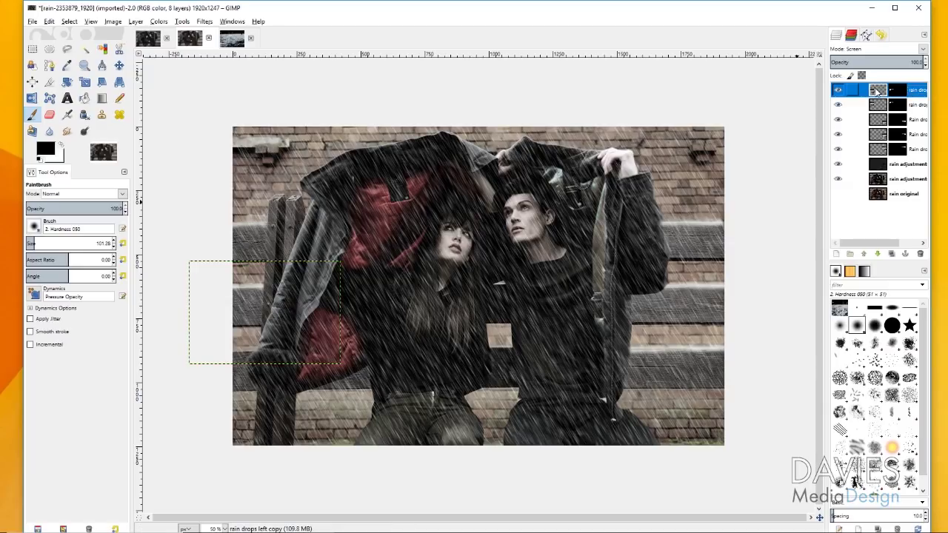
click(894, 254)
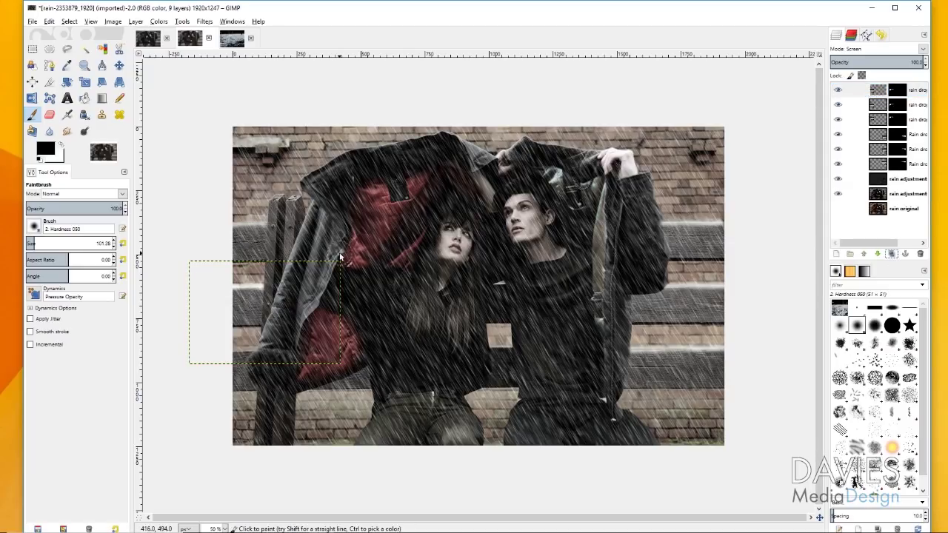
click(119, 66)
drag(236, 292, 239, 354)
- Paint black on the new duplicate's layer mask to hide raindrops over the jacket sleeve and bench post
key(p)
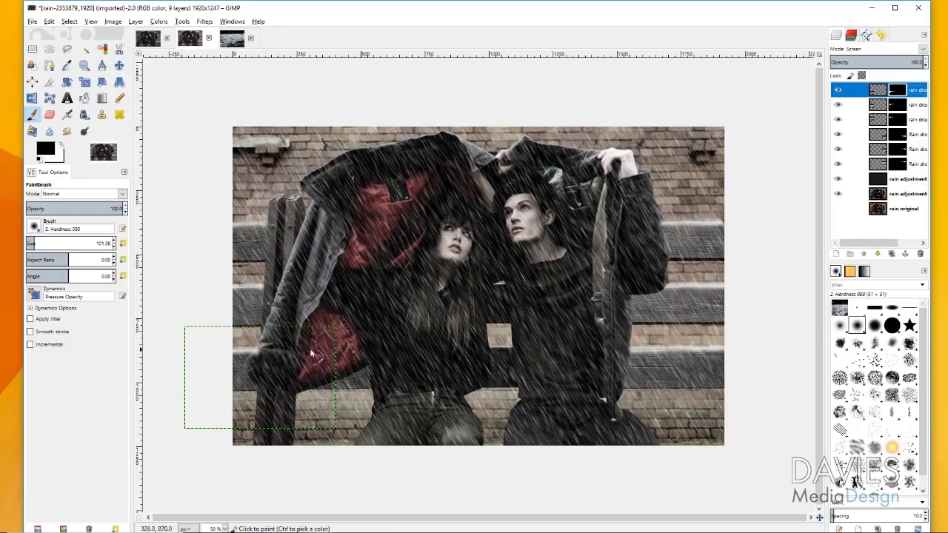
click(263, 366)
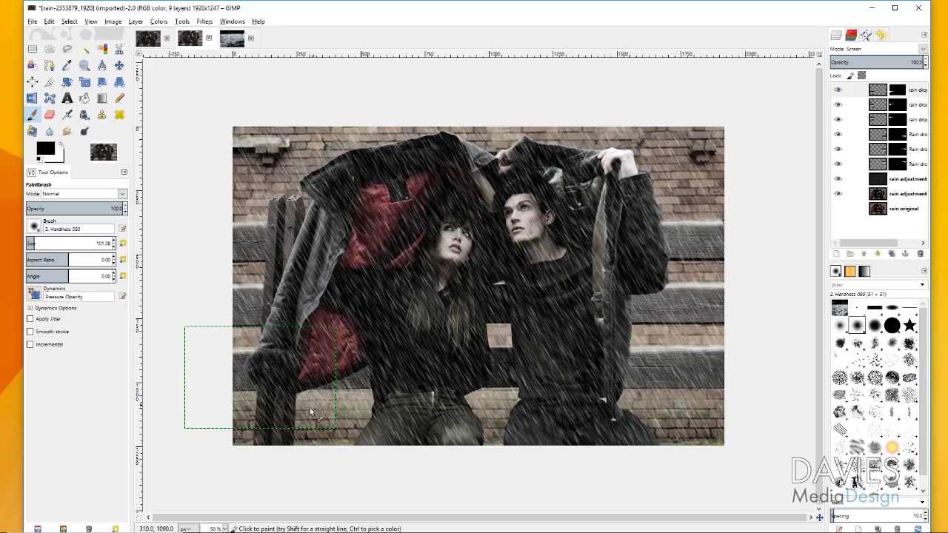
click(885, 208)
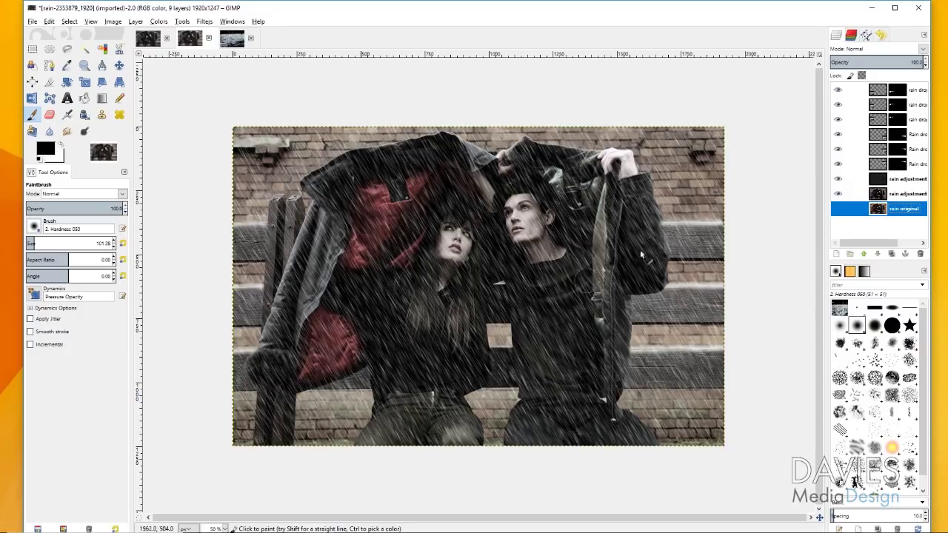
- Duplicate the rain drops left copy layer again and move the duplicate up onto the left bracket of the brick wall
click(852, 90)
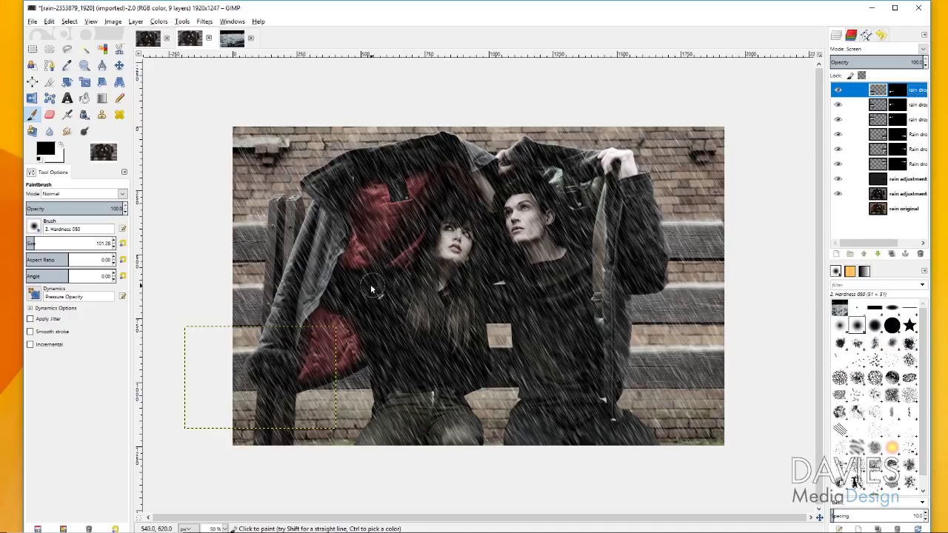
key(m)
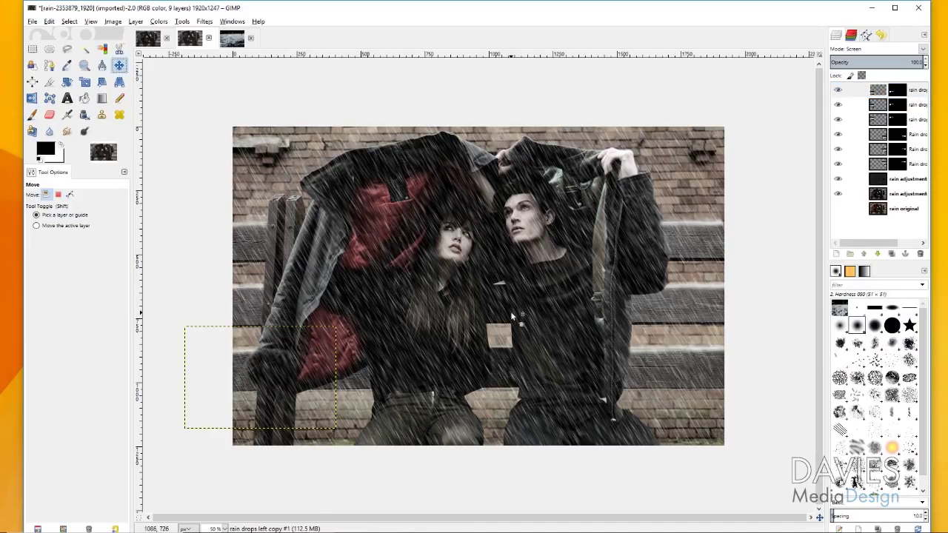
click(887, 107)
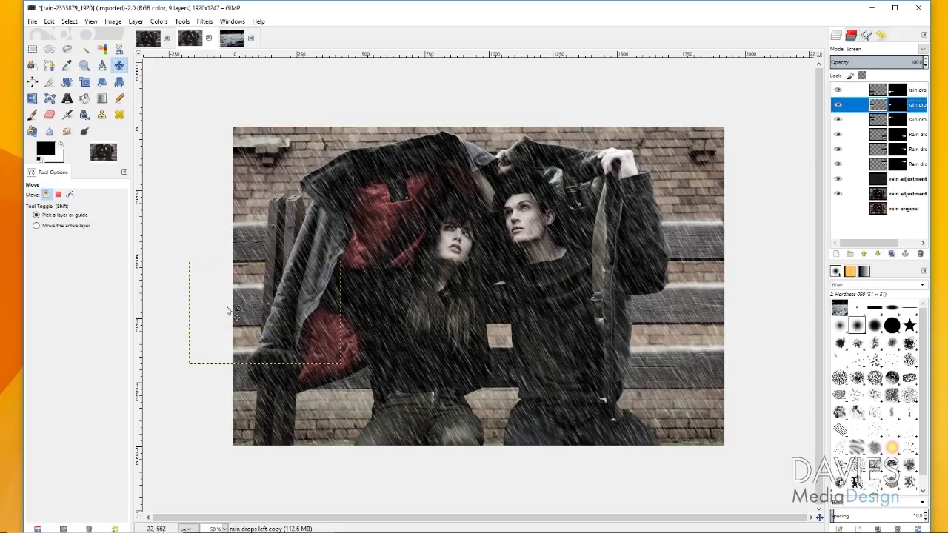
click(892, 255)
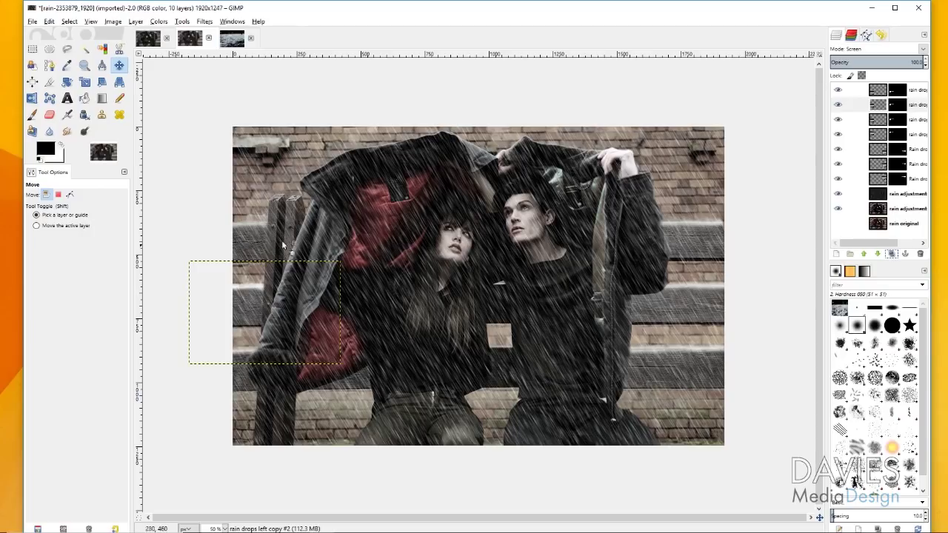
drag(253, 290, 273, 151)
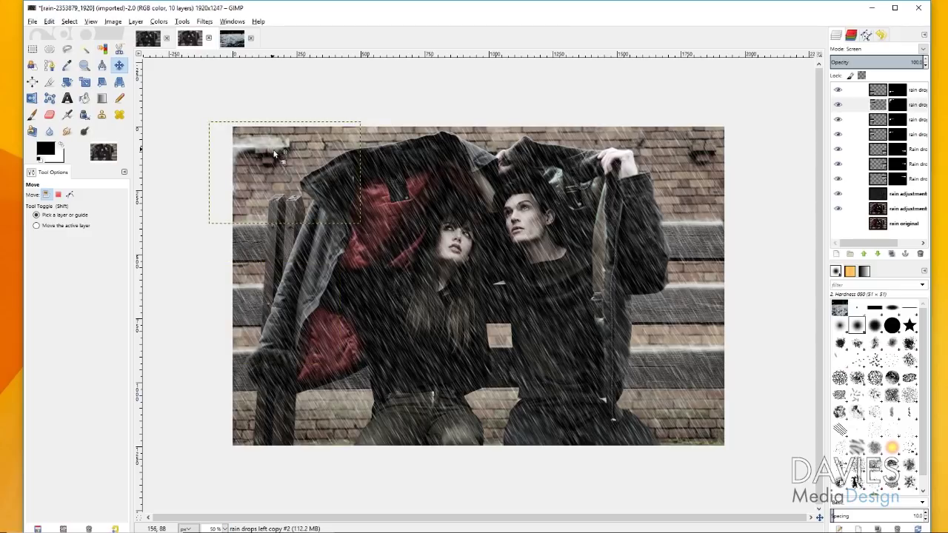
- Paint black on the bracket duplicate's layer mask to remove raindrops beyond the bracket's top edge
click(897, 105)
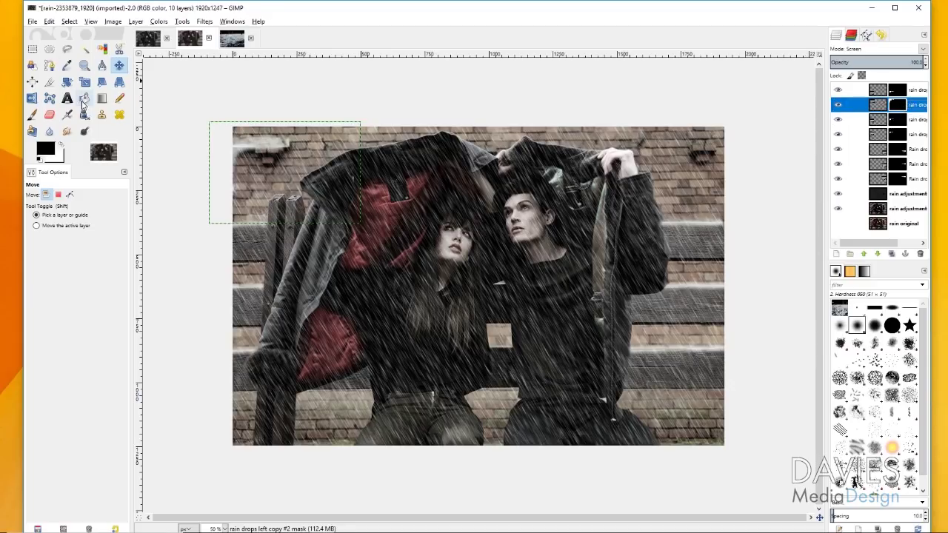
click(32, 115)
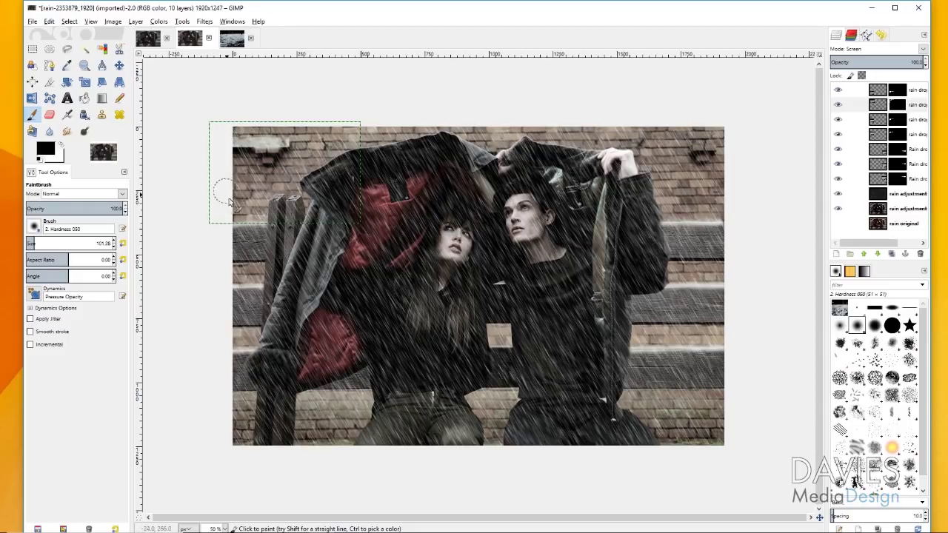
- Duplicate the left bracket's raindrop layer and move the duplicate across onto the brick wall's right bracket
click(900, 105)
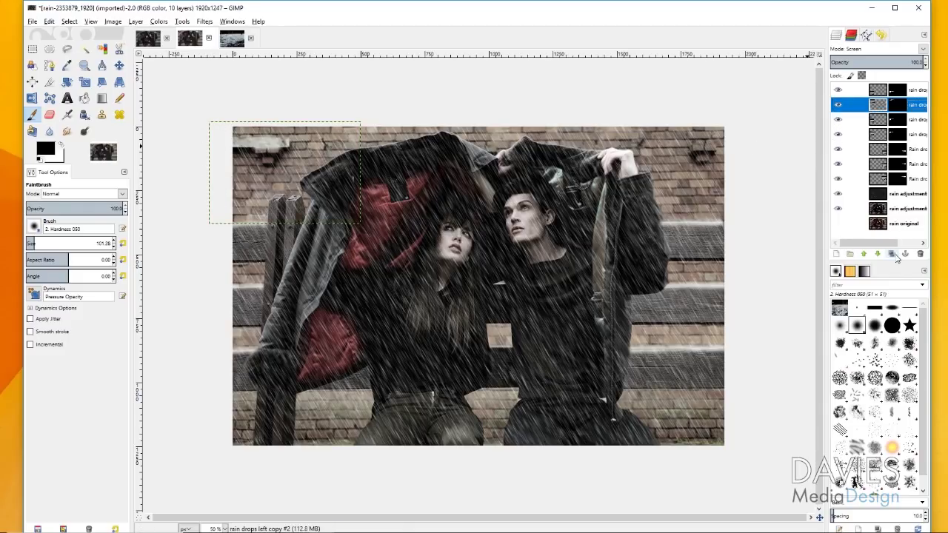
click(893, 254)
click(118, 65)
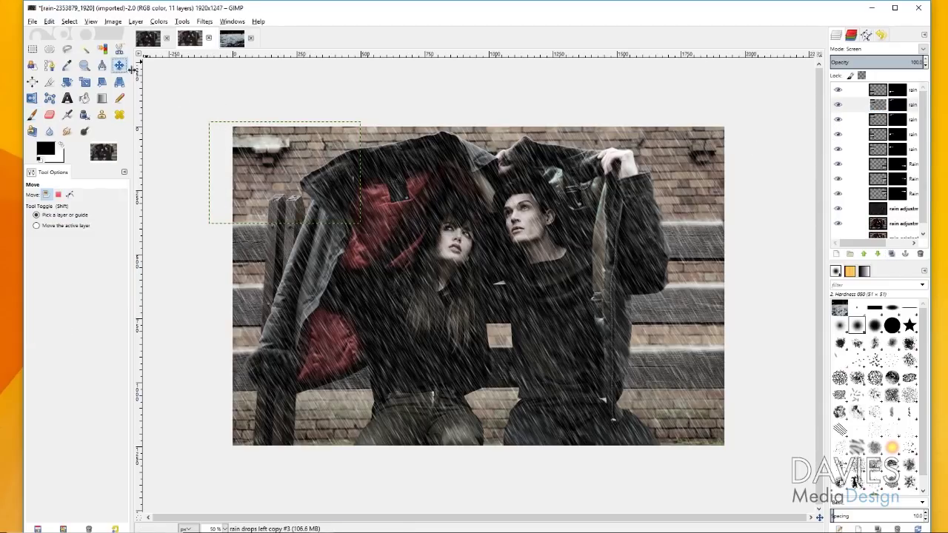
drag(271, 151, 708, 150)
- Paint black on the right bracket duplicate's layer mask to hide stray raindrops beside the man's raised sleeve
click(897, 90)
click(901, 106)
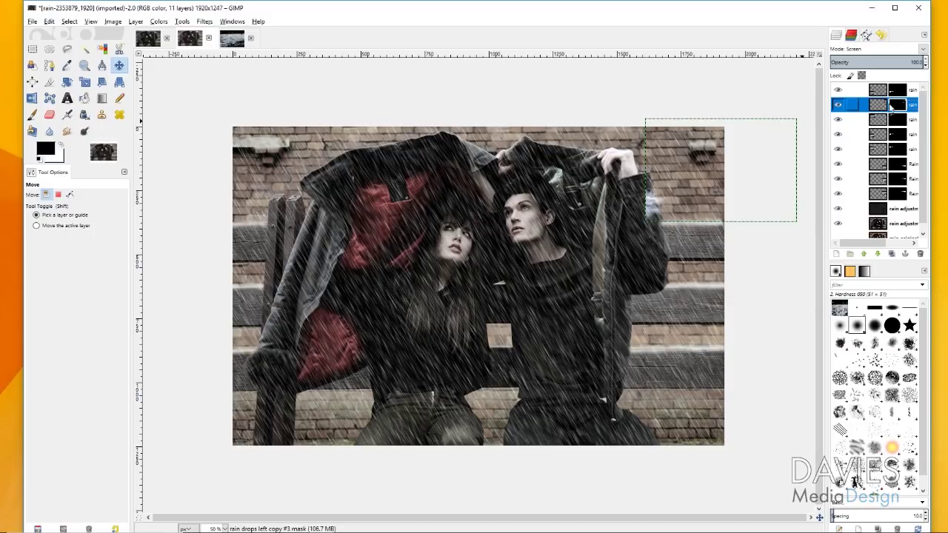
click(32, 115)
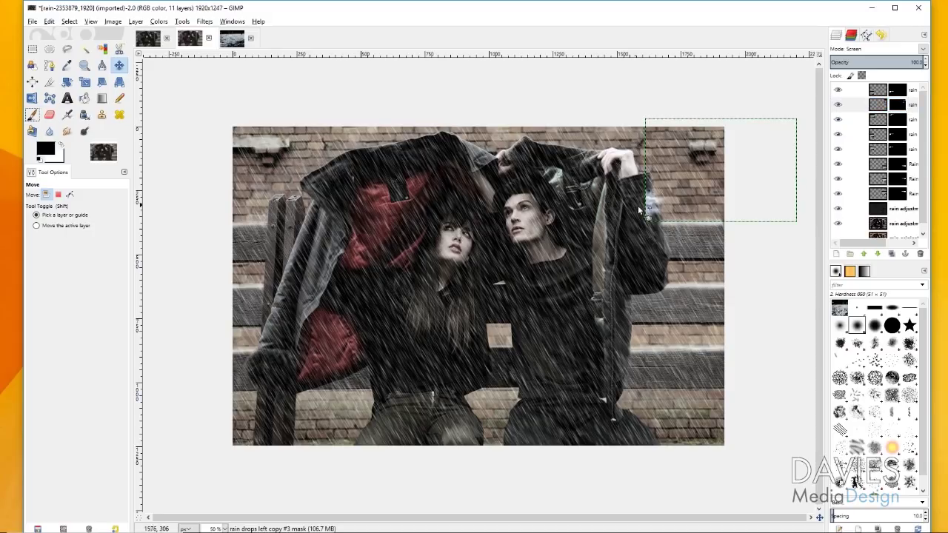
click(32, 115)
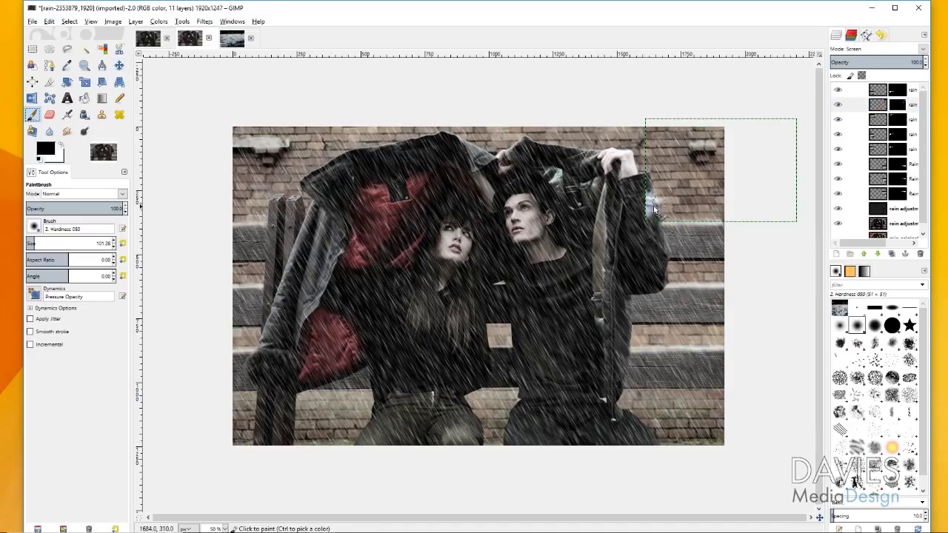
click(655, 216)
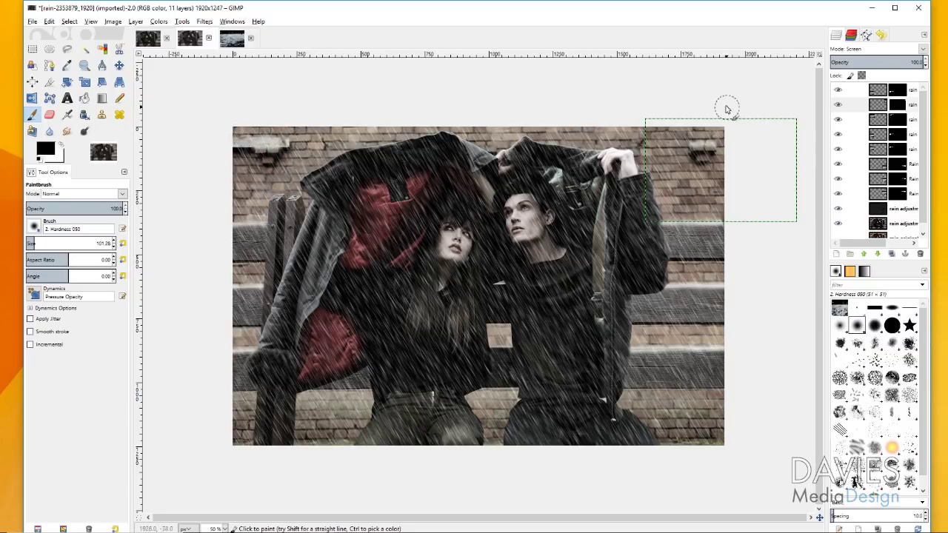
- Create a 1920 × 1247 px transparent layer named Rain brushes and place it above all other layers
click(890, 110)
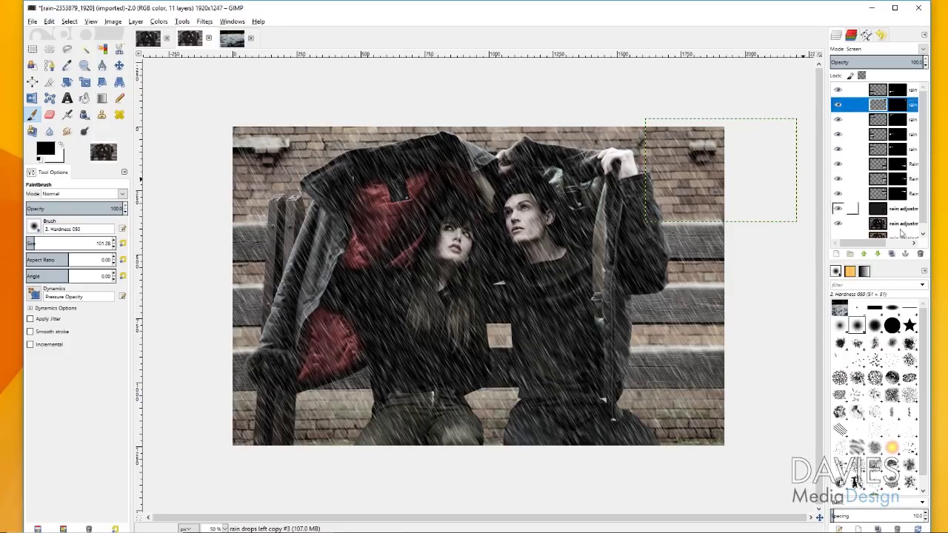
click(837, 254)
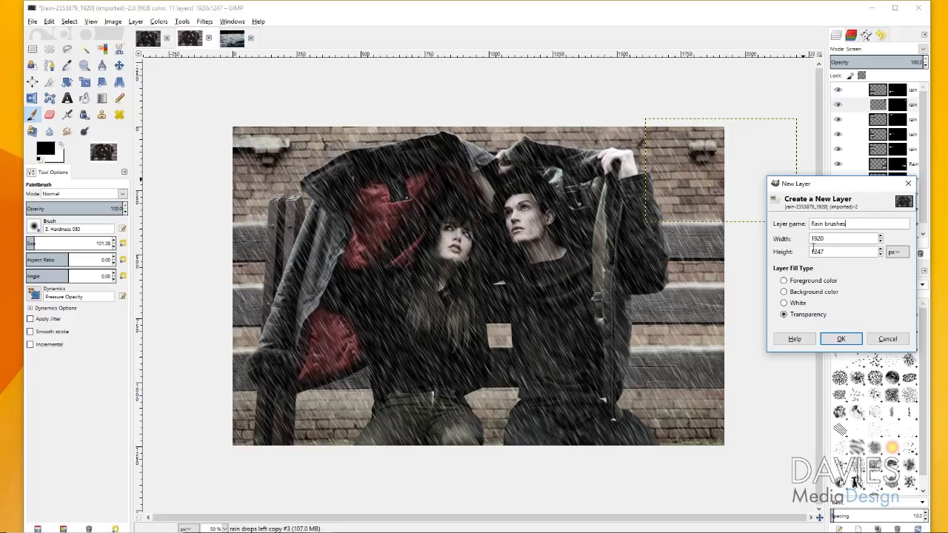
text(Rain brushes)
click(841, 339)
drag(888, 110, 884, 87)
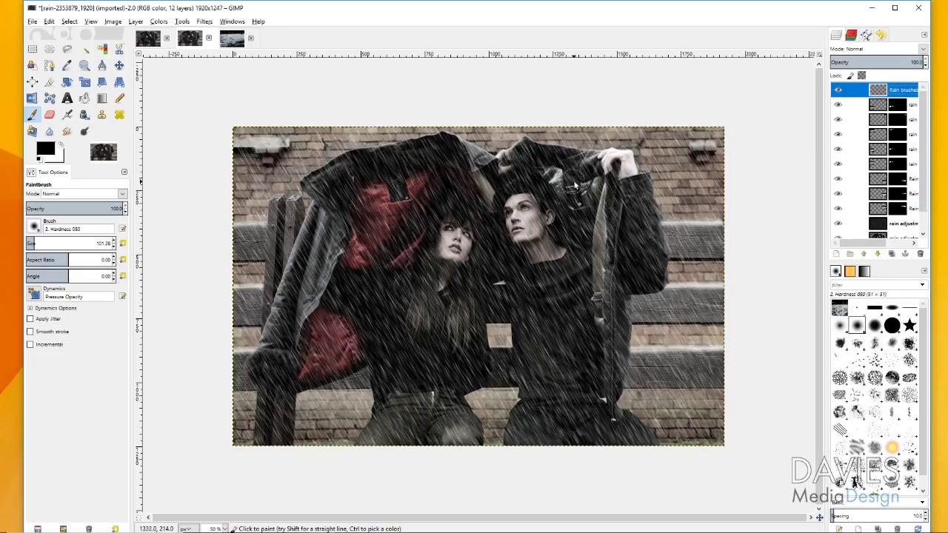
- Paint white droplets with a rain splatter brush on the Rain brushes layer along the jacket's sleeve and top and over the legs
click(841, 450)
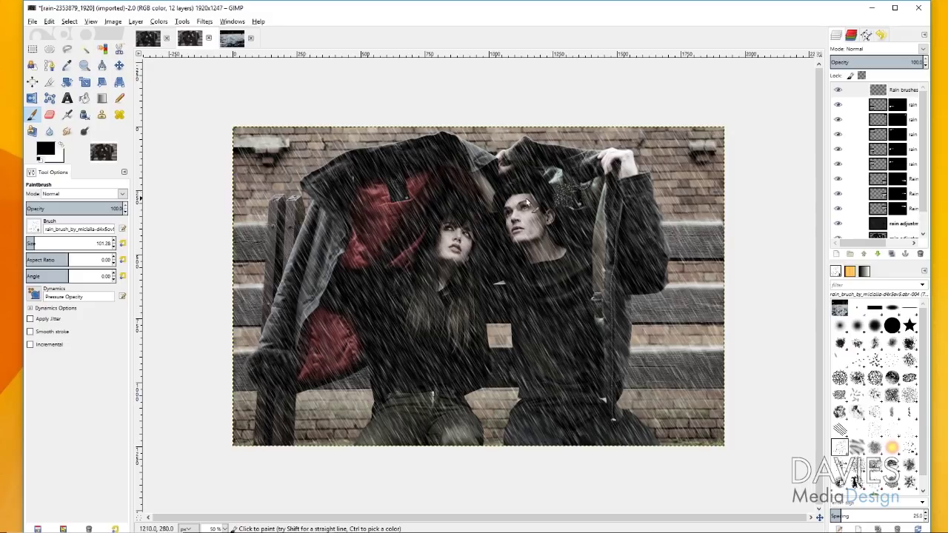
click(60, 149)
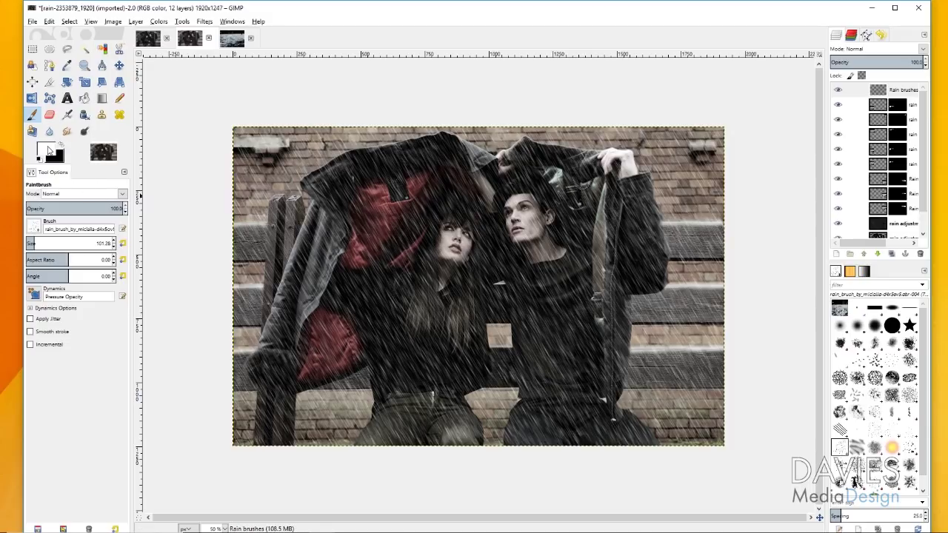
click(886, 90)
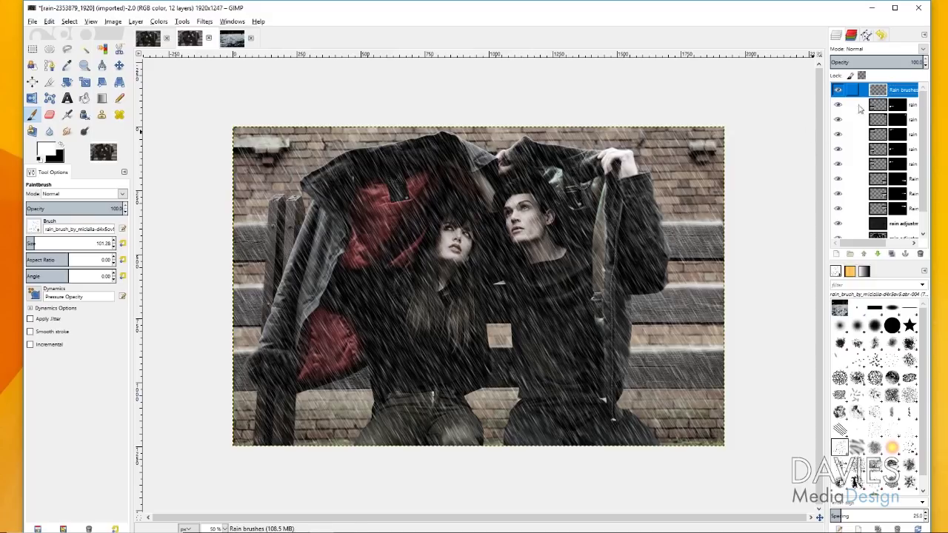
click(260, 337)
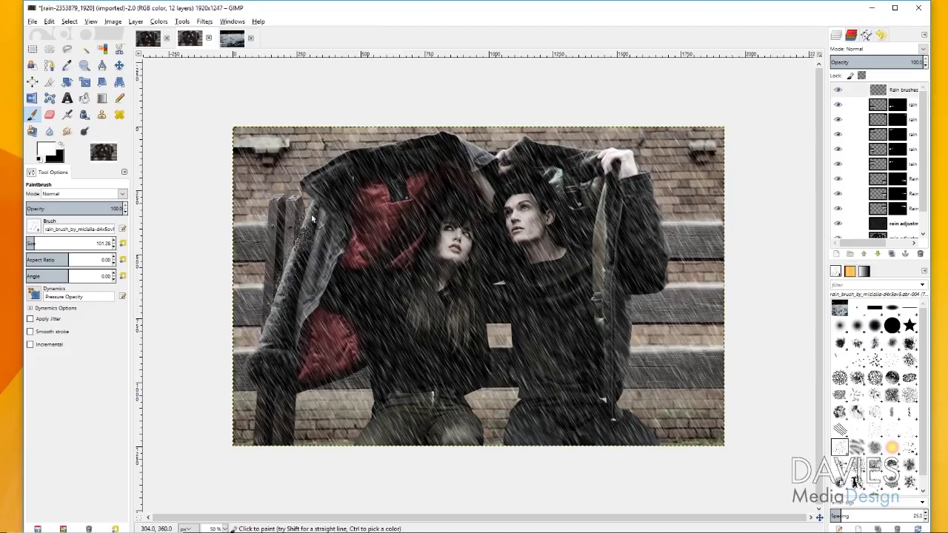
click(313, 172)
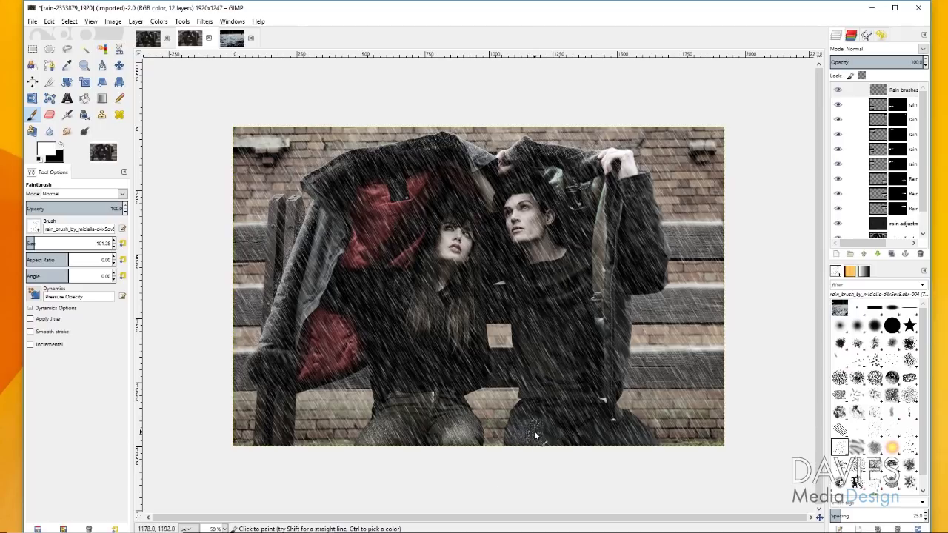
- Lower the opacity of the Rain brushes layer slightly
click(880, 86)
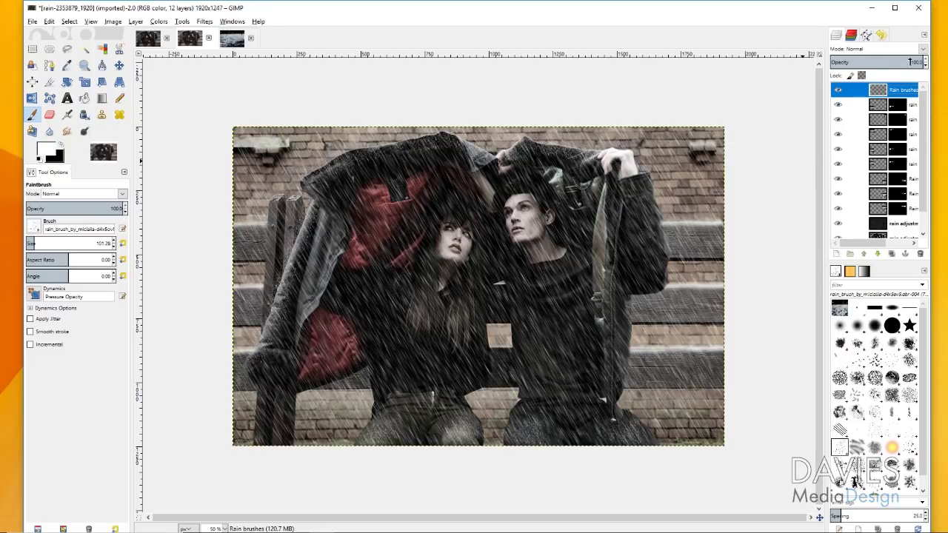
click(911, 62)
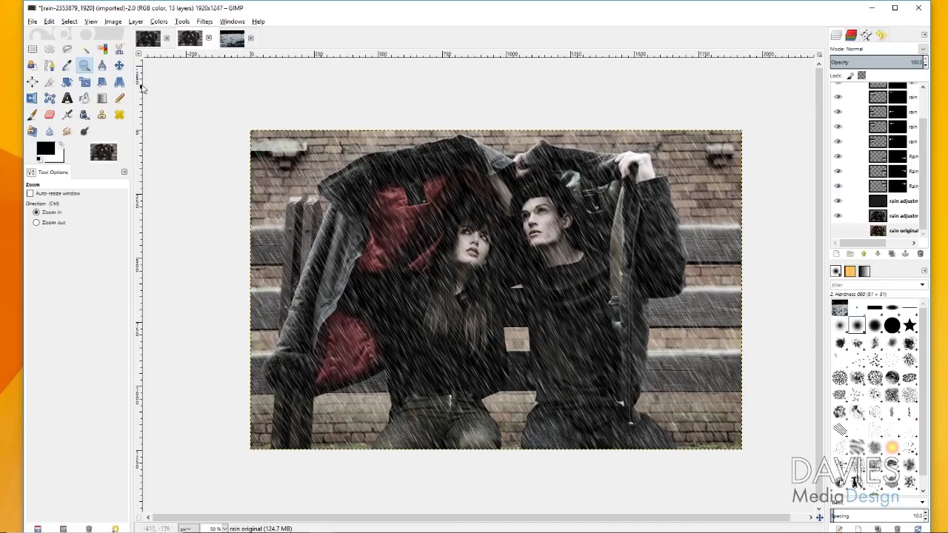
- Duplicate the rain adjustments #1 photo layer just above rain original
click(118, 65)
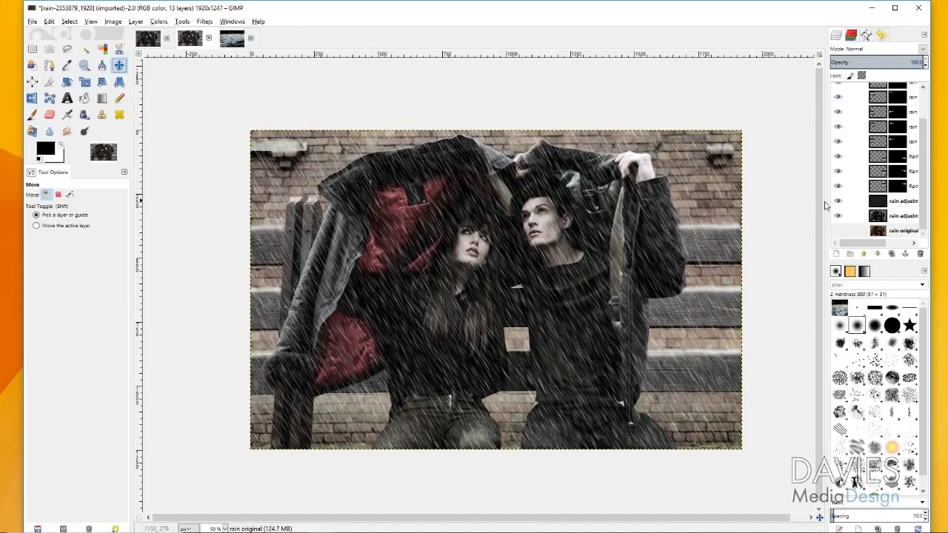
click(873, 219)
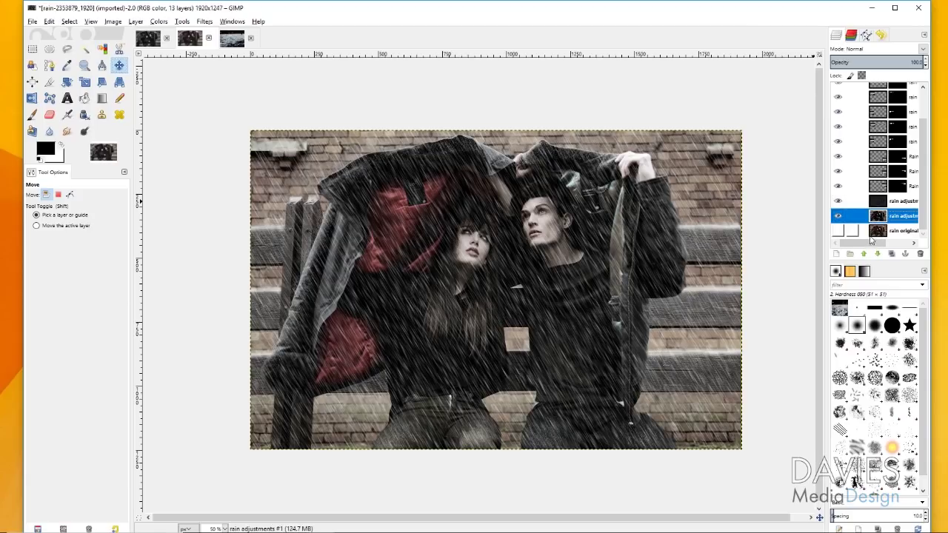
click(892, 254)
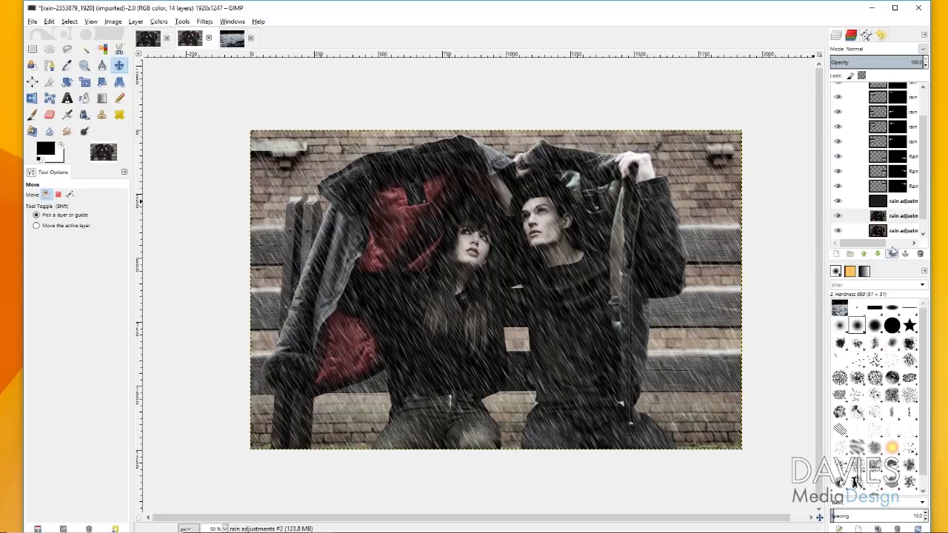
- Apply the GEGL vignette operation to the rain adjustments #2 layer with black colour, radius 1.50, softness 0.80 and gamma 2.00
scroll(906, 205, down, 1)
click(890, 208)
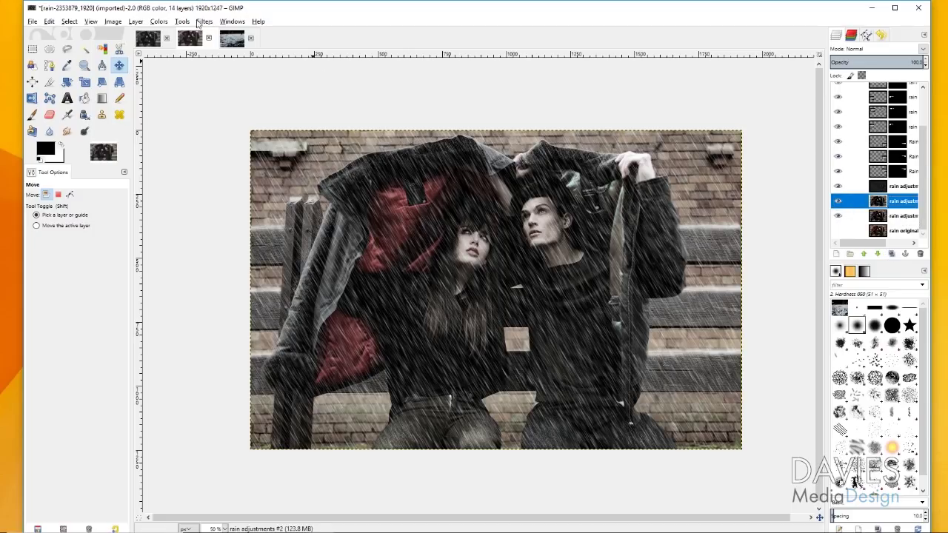
click(180, 22)
click(207, 134)
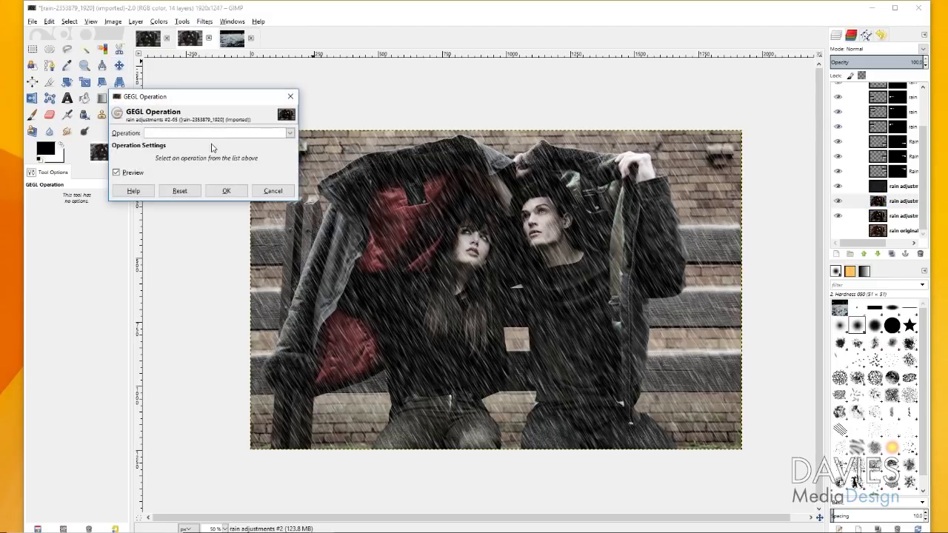
click(290, 134)
scroll(236, 326, down, 3)
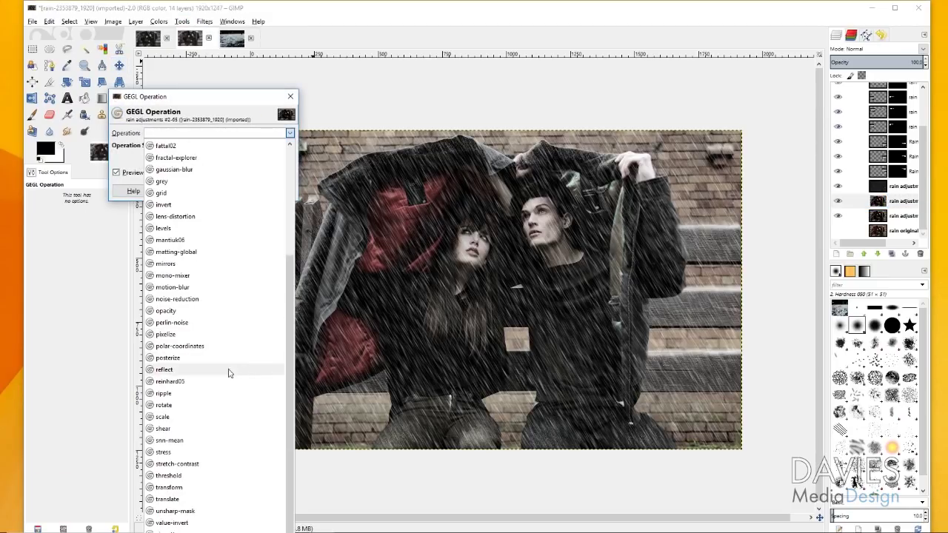
click(178, 524)
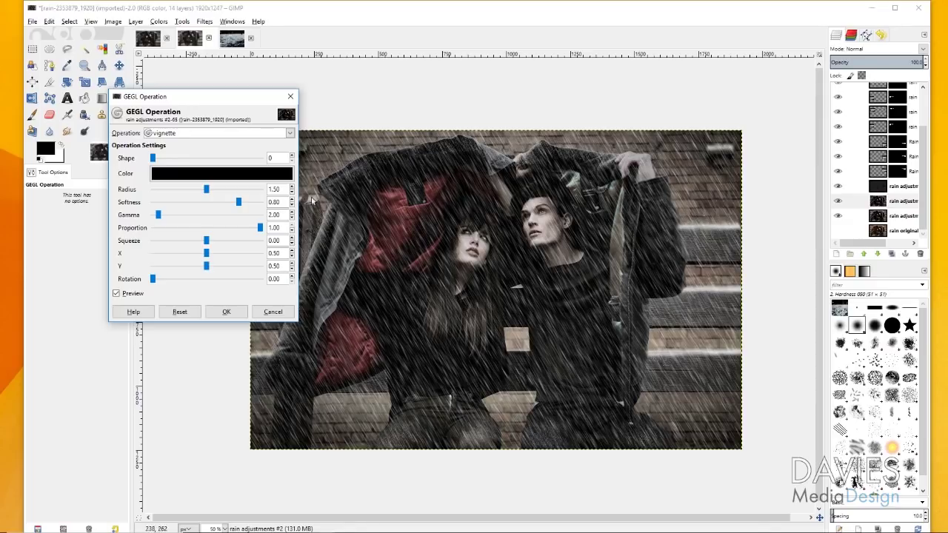
click(227, 312)
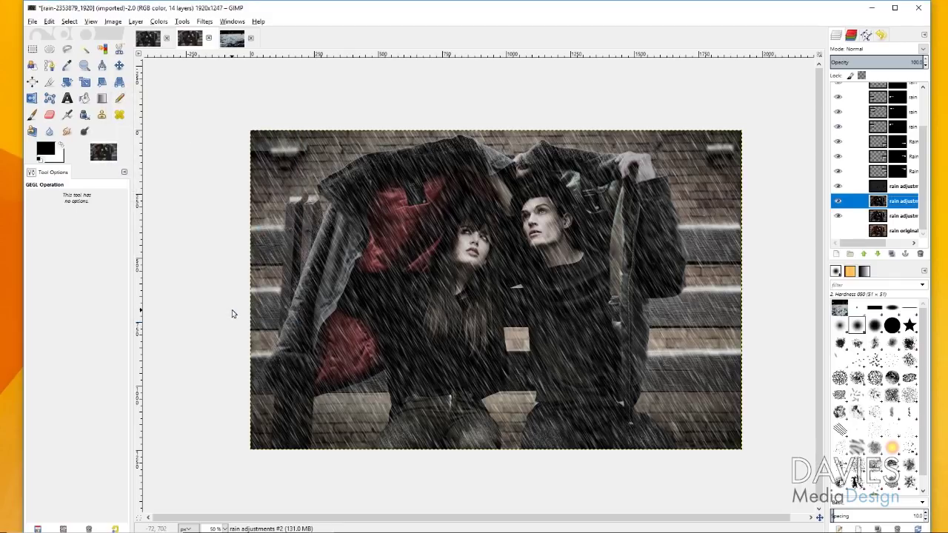
- Hide the rain adjustments #2 layer and raise the master saturation of the rain adjustments #1 layer to 81
click(840, 201)
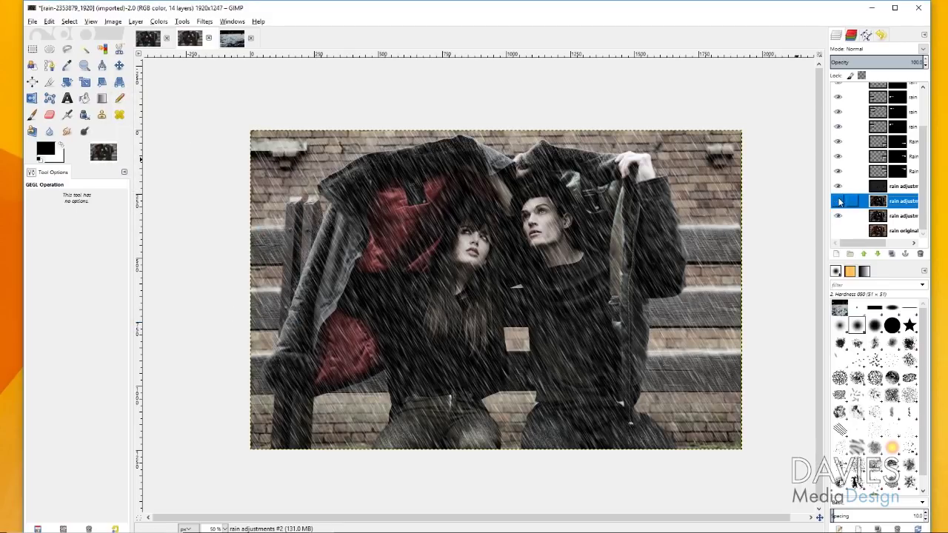
click(880, 216)
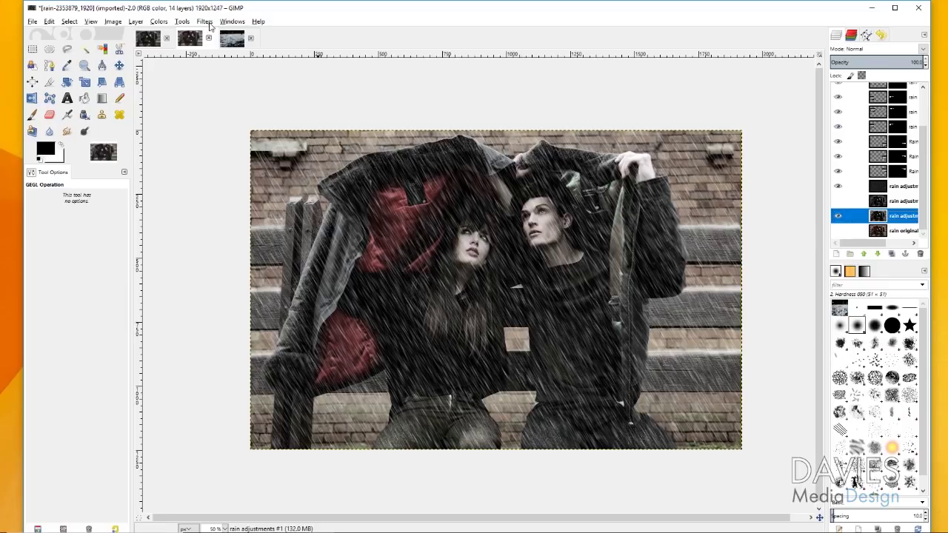
click(205, 21)
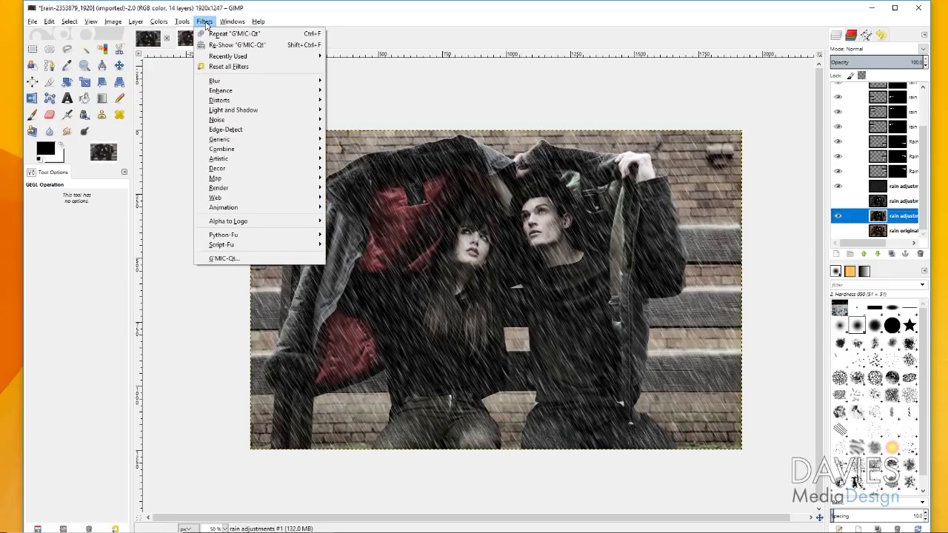
mouse_move(159, 21)
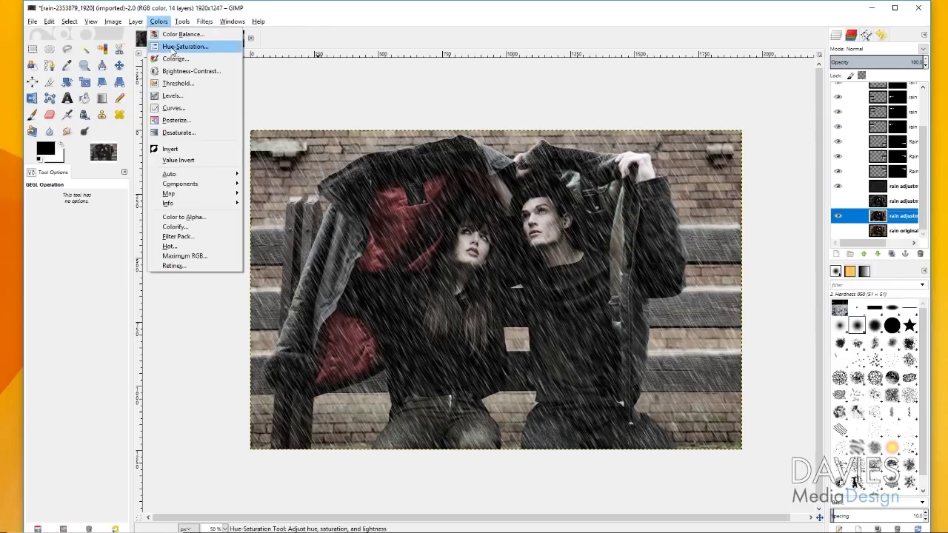
click(174, 48)
drag(784, 318, 829, 314)
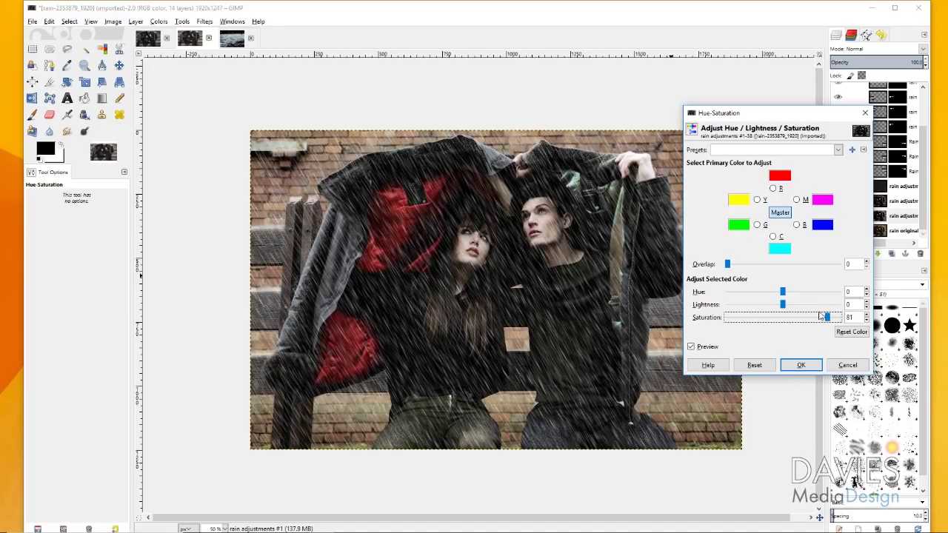
click(804, 365)
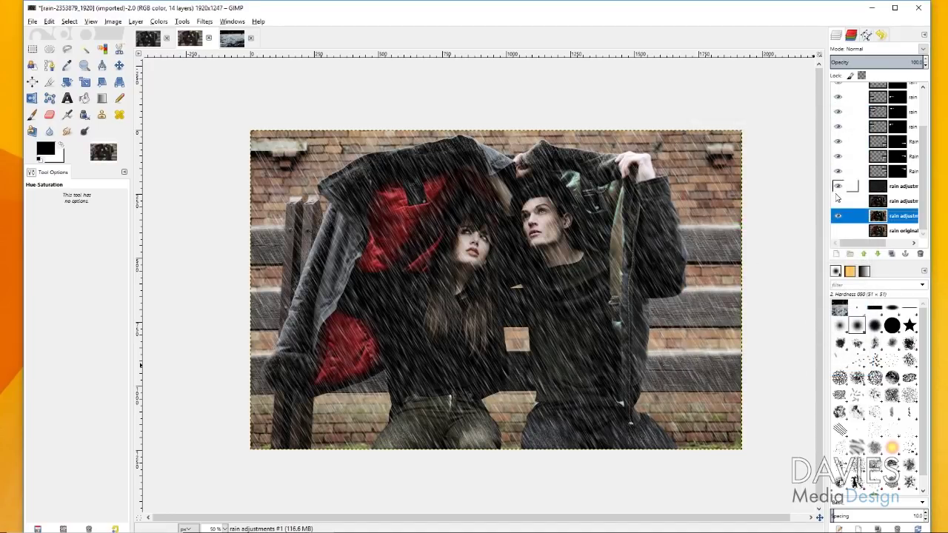
- Show the vignetted rain adjustments #2 layer again, toggling its visibility to compare it with the saturated layer beneath
click(838, 201)
click(838, 201)
click(838, 201)
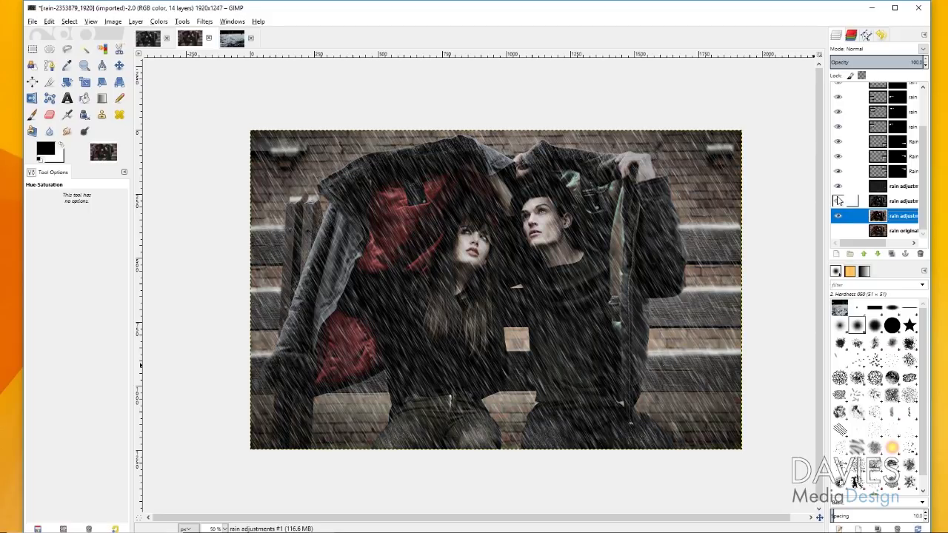
click(876, 206)
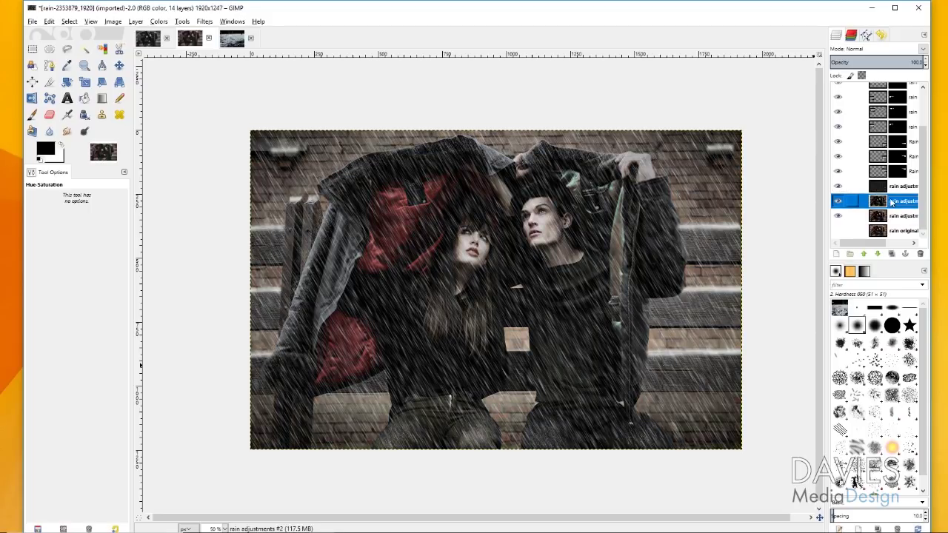
click(838, 201)
click(838, 200)
- Add a white (full opacity) layer mask to the rain adjustments #2 layer
right_click(885, 203)
right_click(883, 204)
right_click(878, 201)
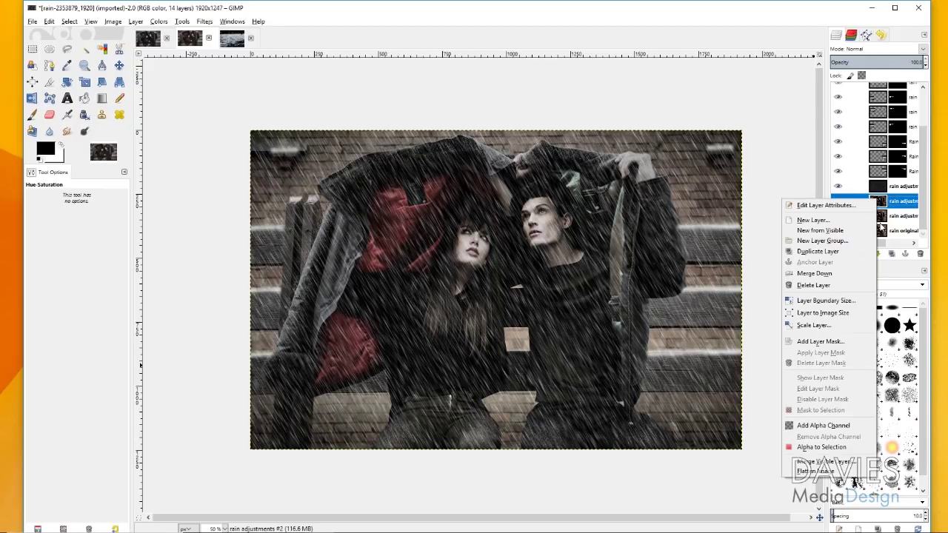
click(819, 341)
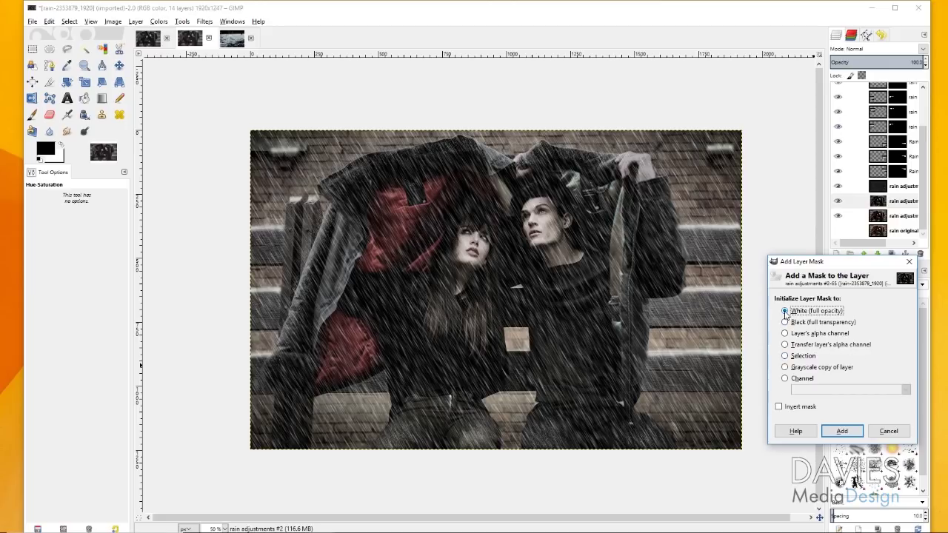
click(842, 431)
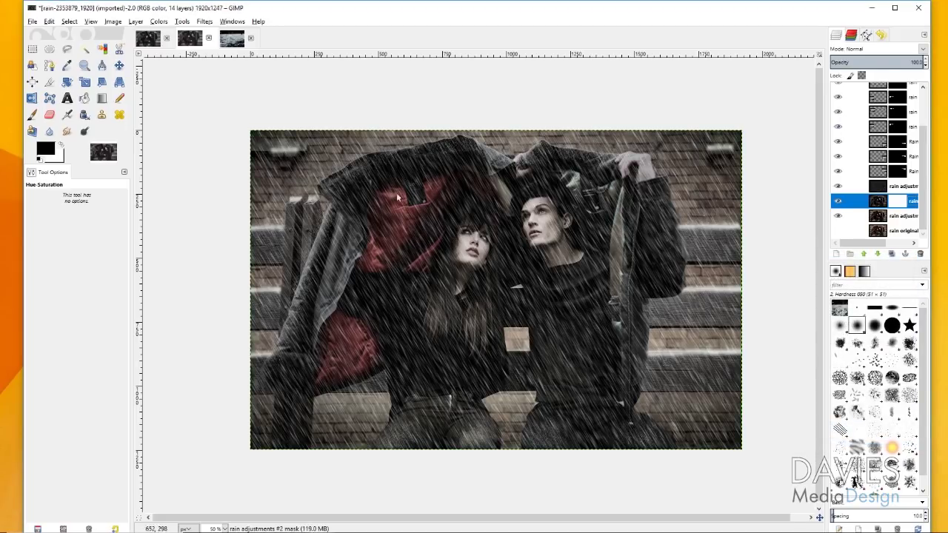
- Paint black on the rain adjustments #2 mask over the faces with the Hardness 050 brush, sized from 96.71 down to 72.71
click(32, 115)
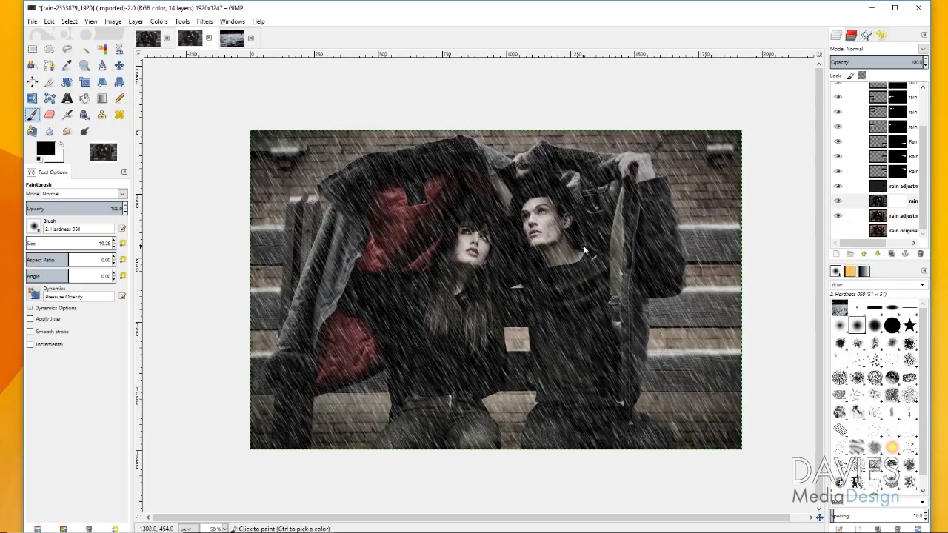
drag(538, 220, 546, 235)
key(bracketright)
key(bracketright)
key(bracketleft)
key(bracketleft)
key(bracketleft)
key(bracketleft)
key(bracketleft)
key(bracketleft)
key(bracketleft)
key(bracketleft)
key(bracketleft)
key(bracketleft)
key(bracketleft)
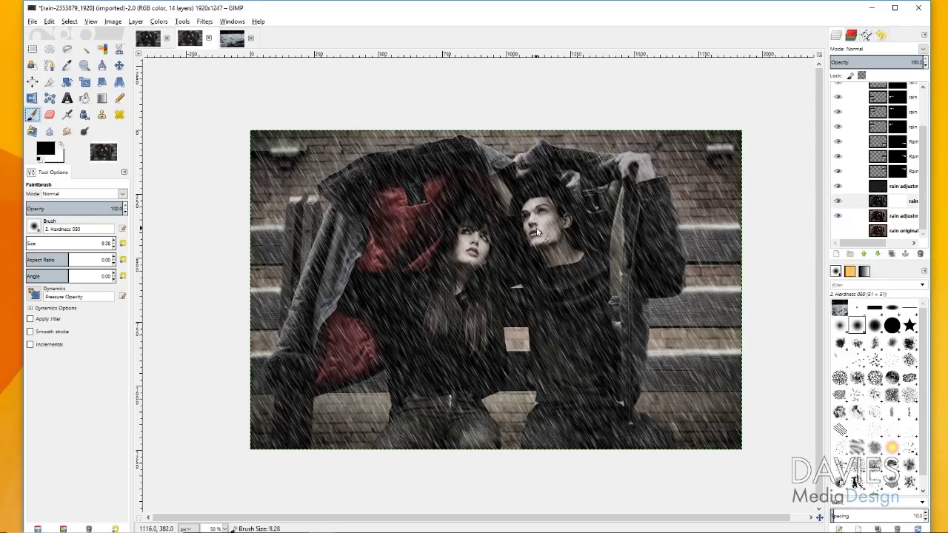
drag(32, 243, 35, 243)
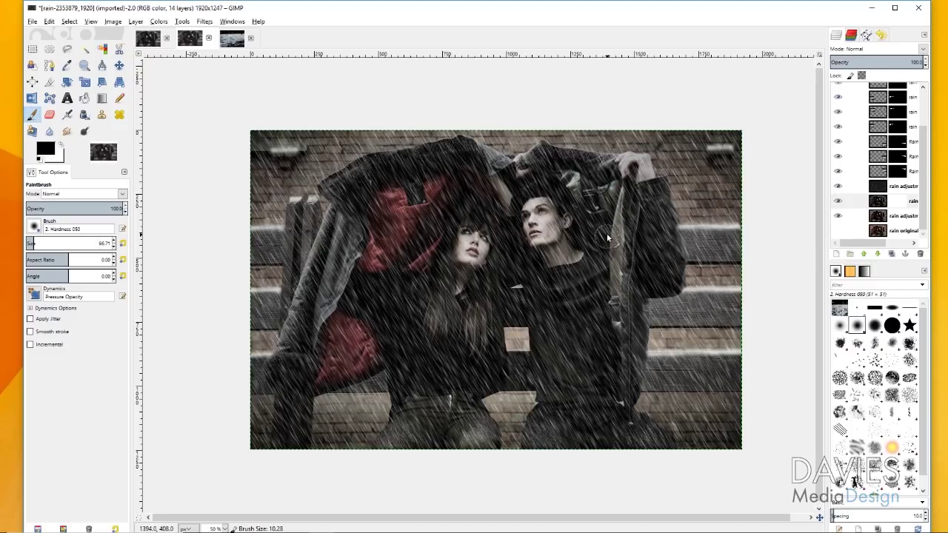
mouse_move(537, 212)
mouse_down()
mouse_move(541, 240)
mouse_move(559, 237)
mouse_move(538, 242)
mouse_up()
key(bracketleft)
key(bracketleft)
key(bracketleft)
key(bracketleft)
key(bracketleft)
key(bracketleft)
key(bracketleft)
mouse_move(565, 243)
mouse_down()
mouse_move(564, 225)
mouse_move(548, 226)
mouse_move(538, 209)
mouse_move(532, 226)
mouse_up()
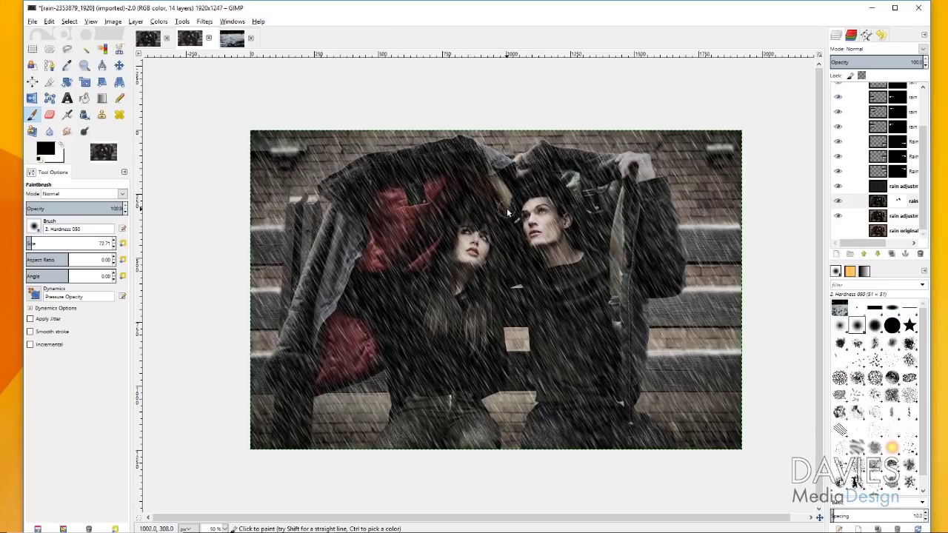
- Reduce the brush to 46.71 and 30.71 and paint black on the mask over the remaining skin, including the man's raised hand
key(bracketleft)
key(bracketleft)
key(bracketleft)
key(bracketleft)
key(bracketleft)
key(bracketleft)
key(bracketleft)
key(bracketleft)
key(bracketleft)
key(bracketleft)
key(bracketleft)
key(bracketleft)
key(bracketleft)
key(bracketleft)
key(bracketleft)
key(bracketleft)
key(bracketleft)
key(bracketleft)
key(bracketleft)
key(bracketleft)
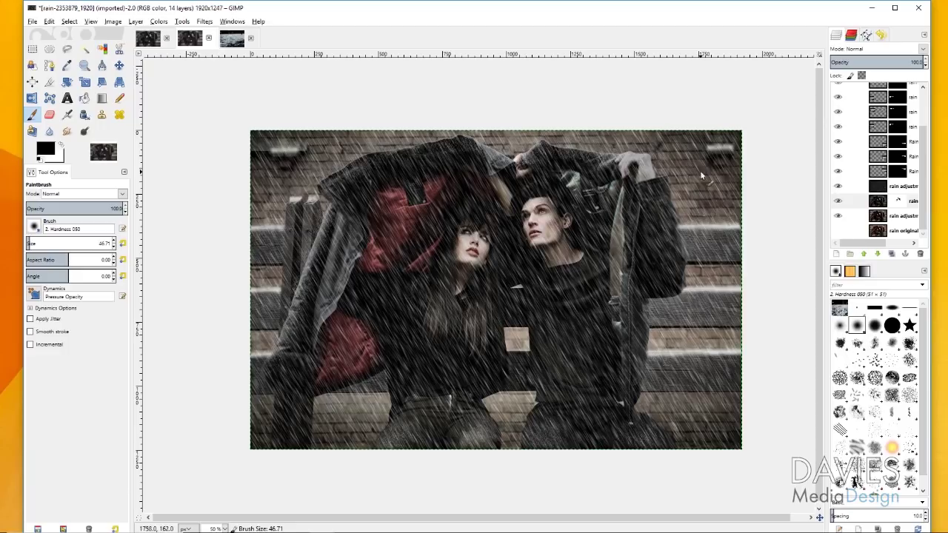
key(bracketleft)
key(bracketleft)
key(bracketleft)
key(bracketleft)
key(bracketleft)
key(bracketleft)
key(bracketleft)
key(bracketleft)
key(bracketleft)
key(bracketleft)
key(bracketleft)
key(bracketleft)
key(bracketleft)
key(bracketleft)
key(bracketleft)
key(bracketleft)
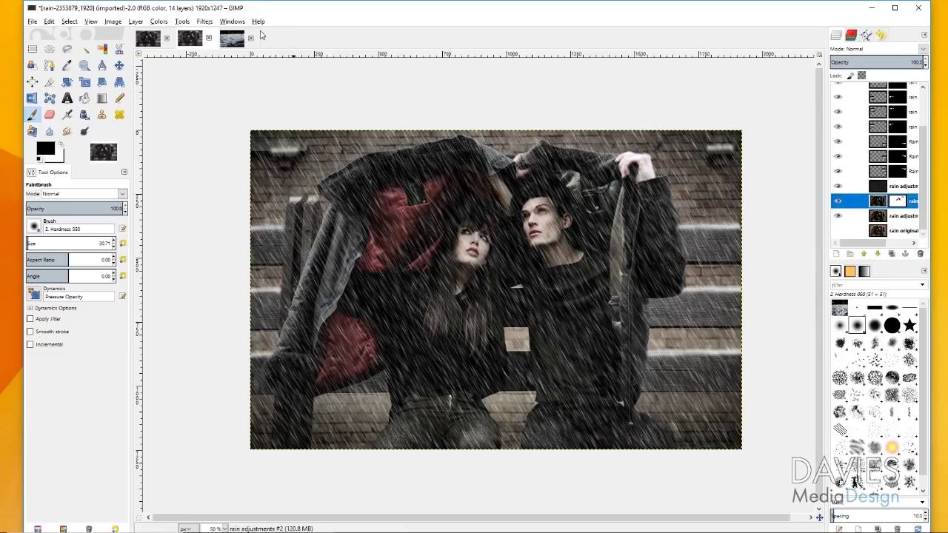
- Sharpen the rain adjustments #2 layer with an Unsharp Mask of radius 5.0, amount 0.50 and threshold 0
click(205, 22)
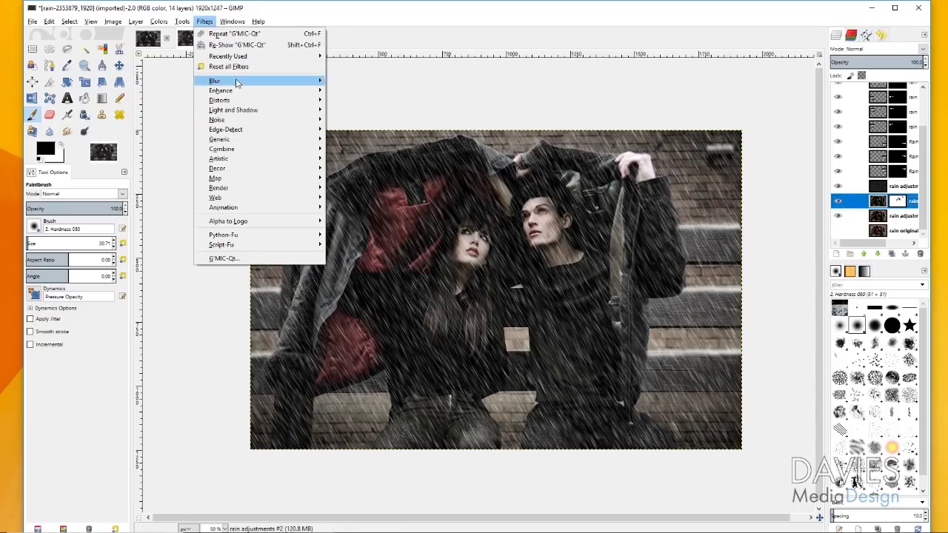
mouse_move(239, 90)
click(372, 160)
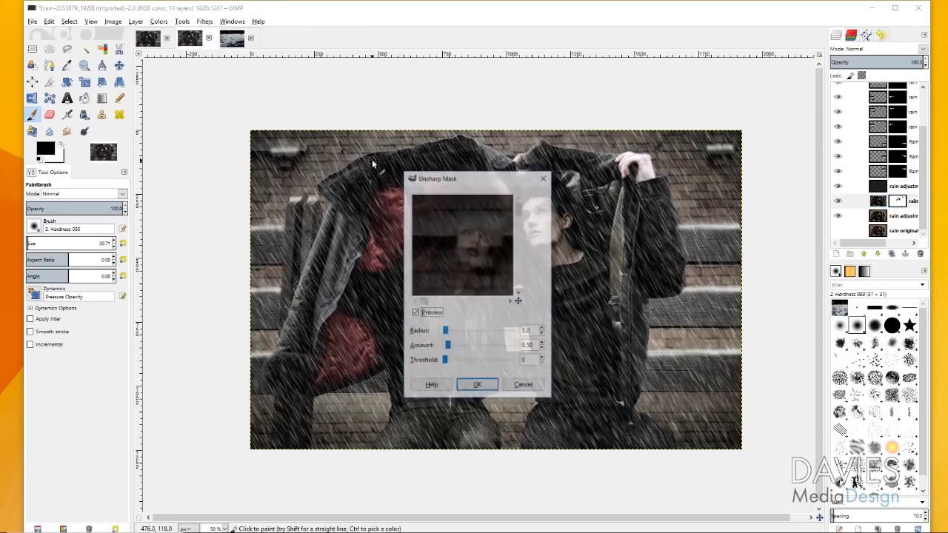
drag(445, 180, 654, 125)
drag(663, 212, 706, 192)
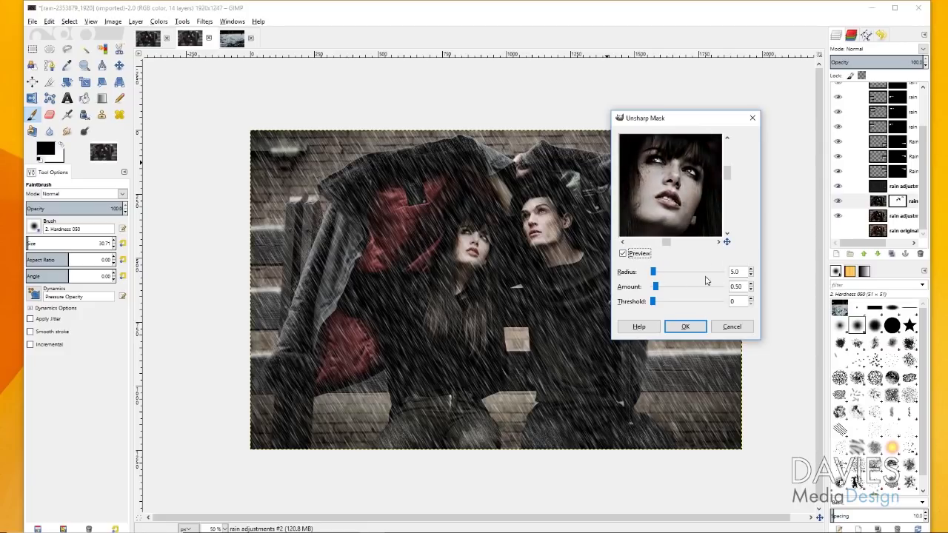
click(686, 327)
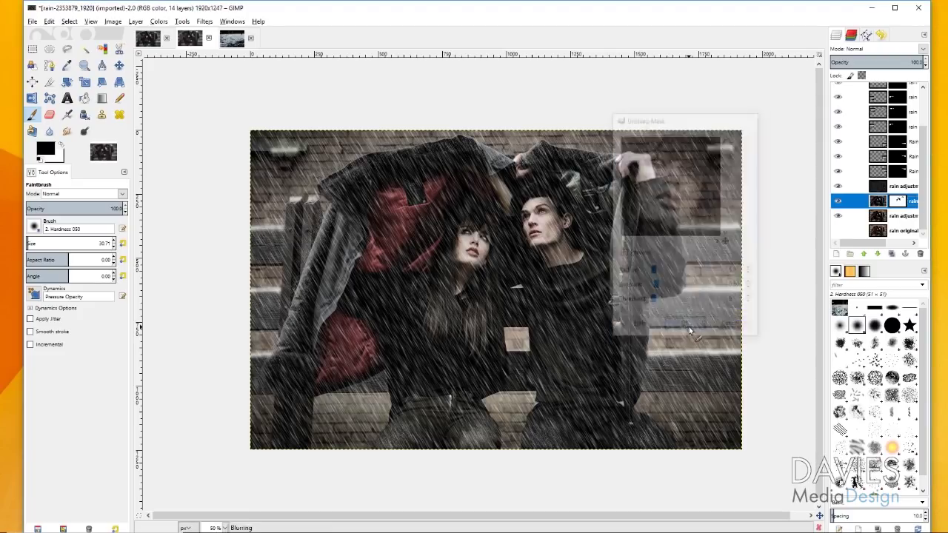